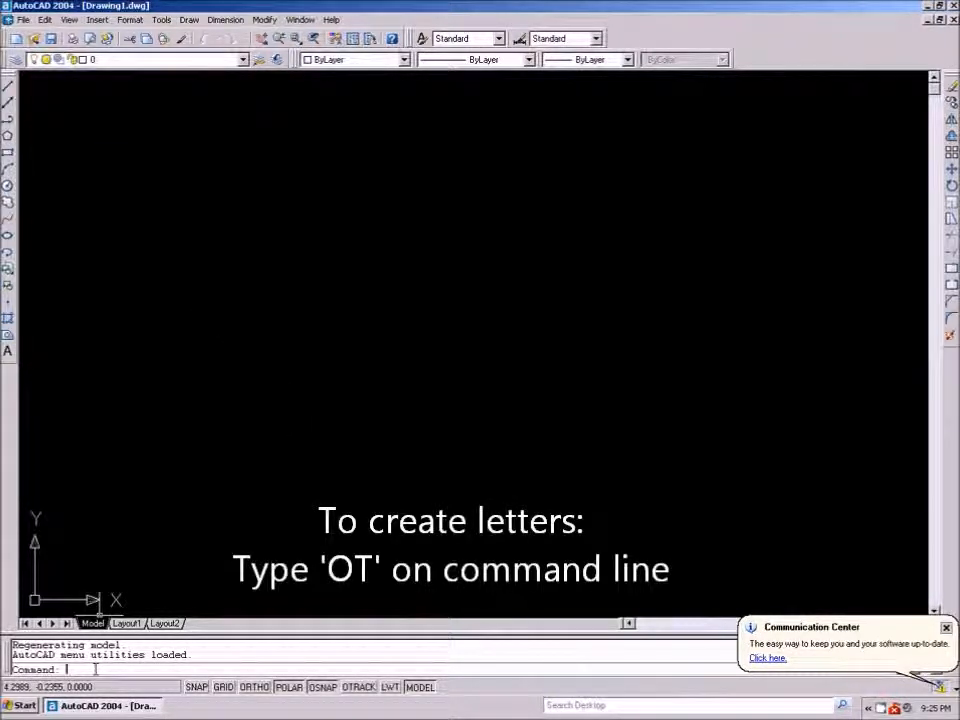
- Run the OutlineART command OT in Input mode, inserting text in the drawing with height 3, factor 0.7 and line width 0.0
{"action": "type", "text": "ot"}
{"action": "key", "text": "Return"}
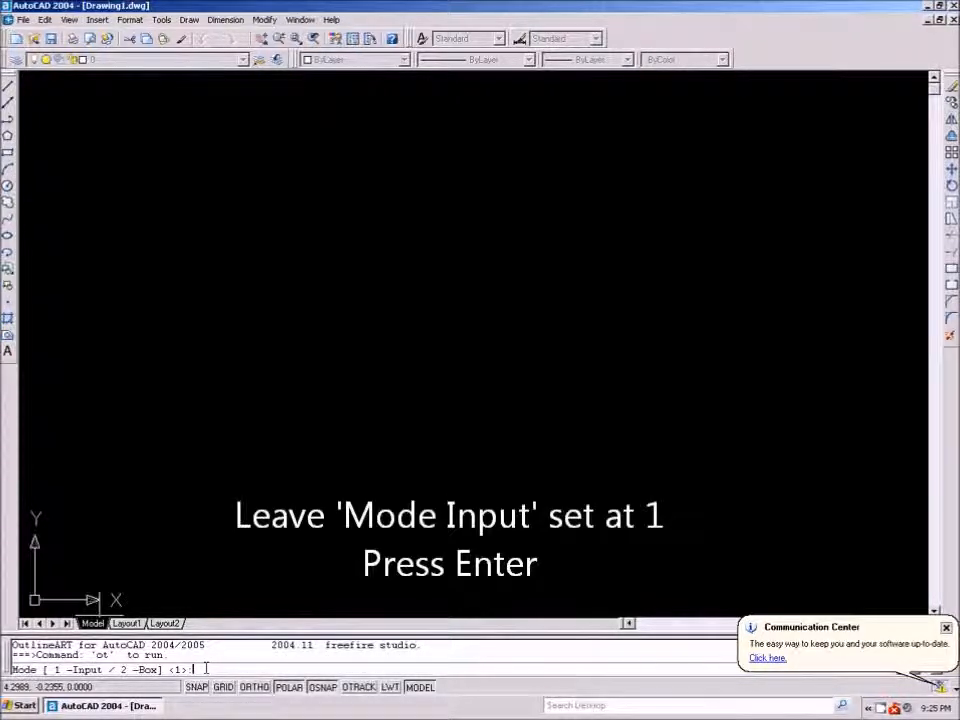
{"action": "key", "text": "Return"}
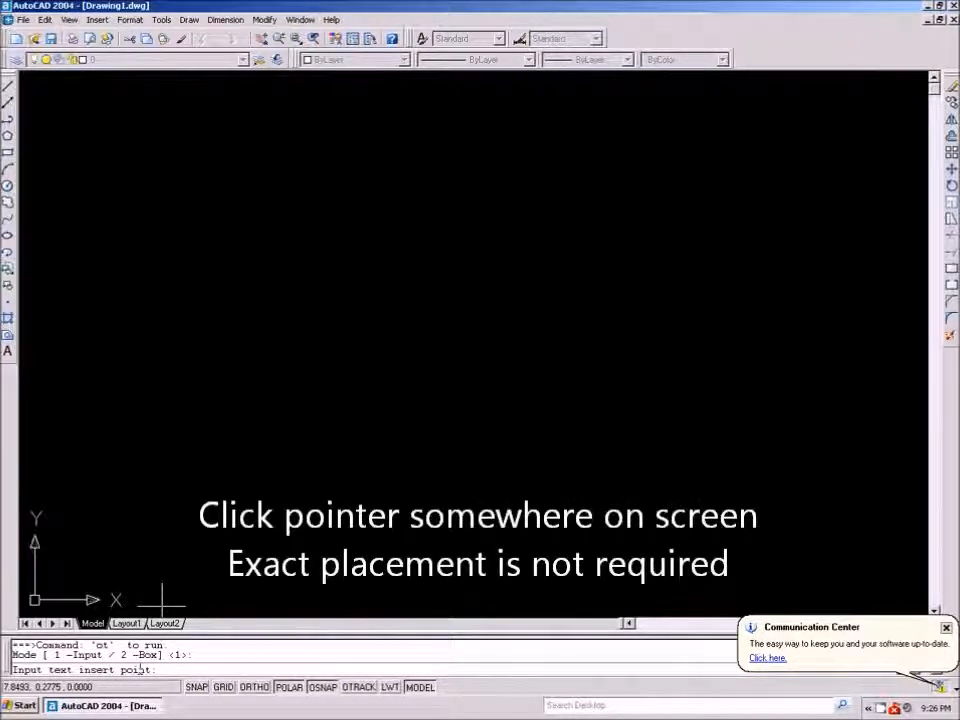
{"action": "left_click", "coordinate": [211, 364]}
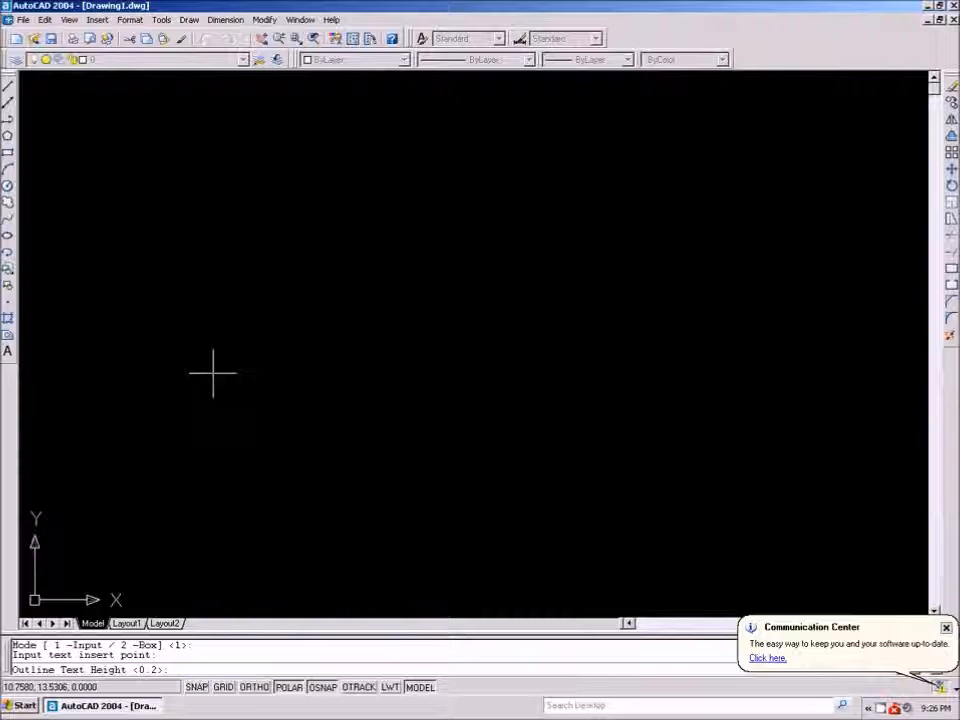
{"action": "type", "text": "3"}
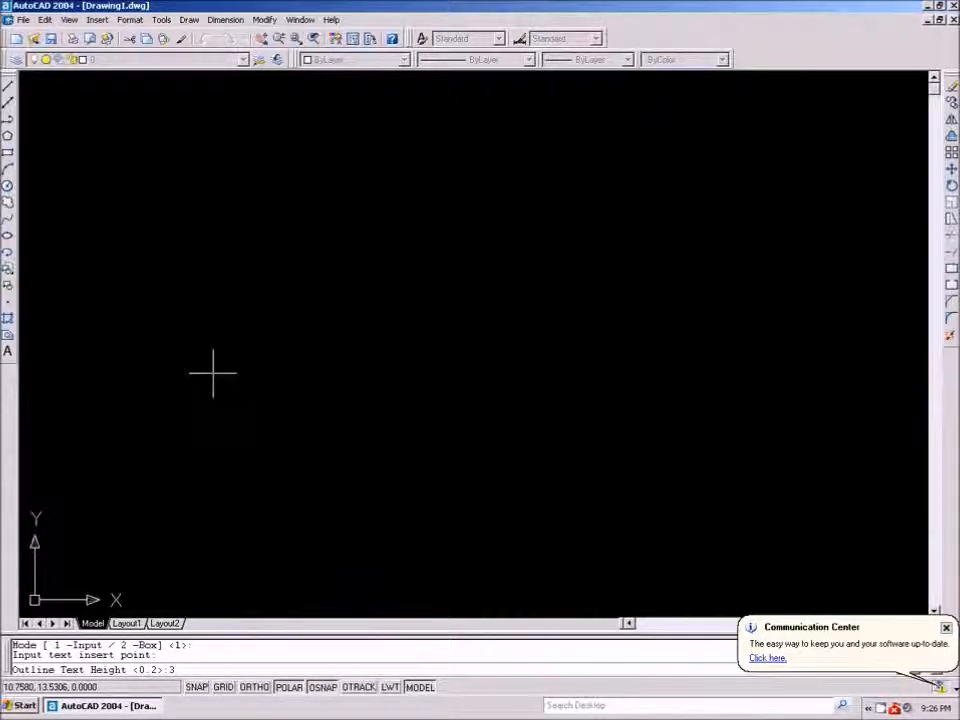
{"action": "key", "text": "Return"}
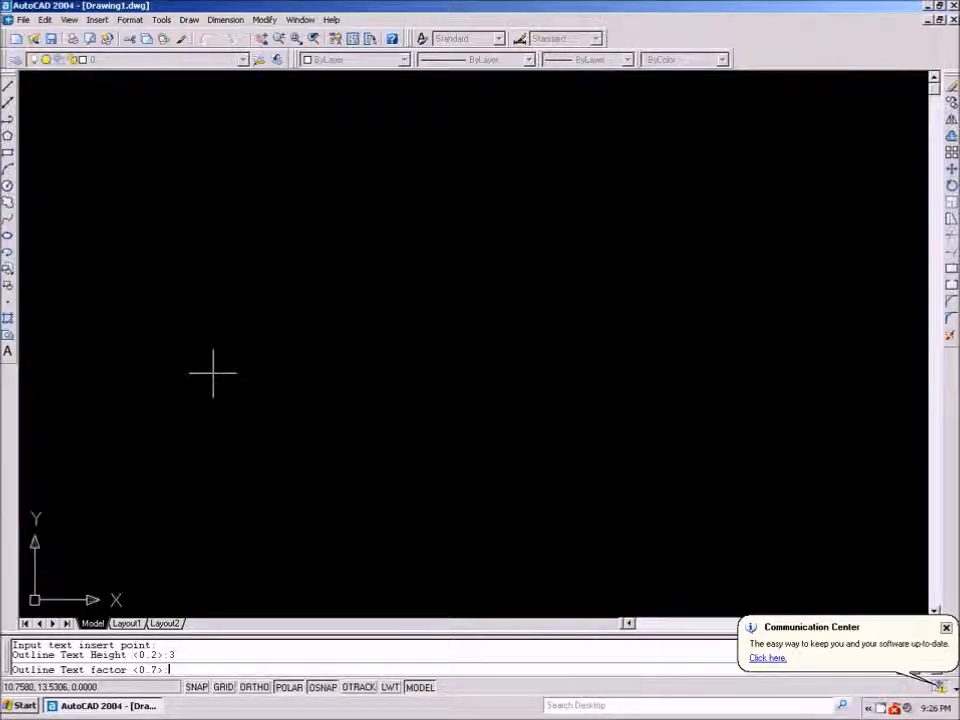
{"action": "type", "text": "."}
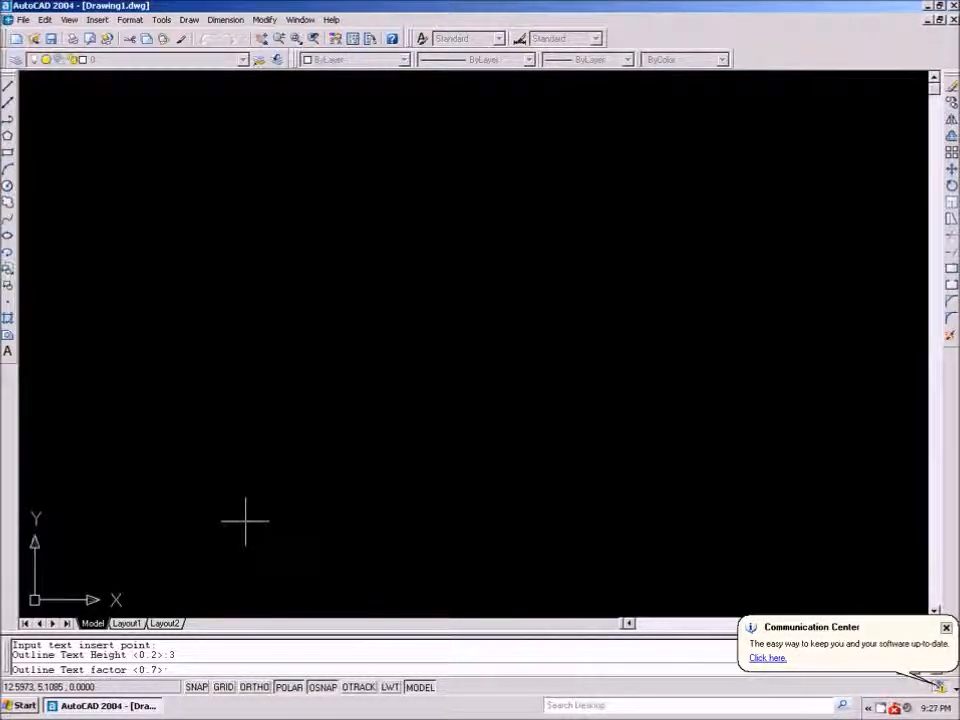
{"action": "key", "text": "Return"}
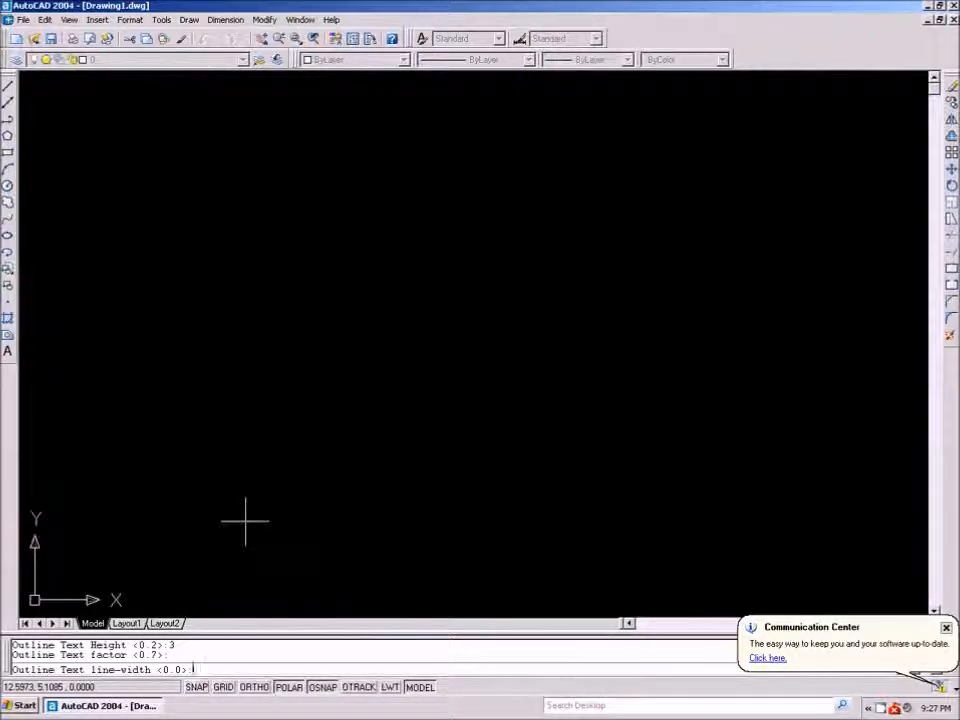
{"action": "key", "text": "Return"}
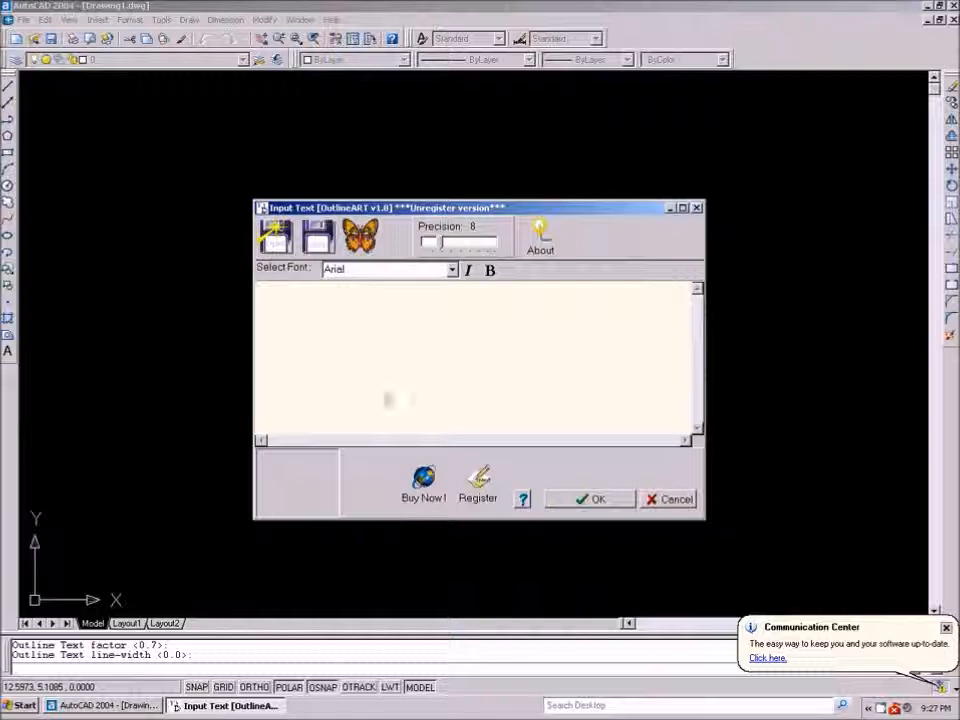
- Create the outline text HELLO in the Arial font and accept the registration notice
{"action": "left_click", "coordinate": [452, 270]}
{"action": "scroll", "coordinate": [455, 298], "scroll_direction": "up", "scroll_amount": 1}
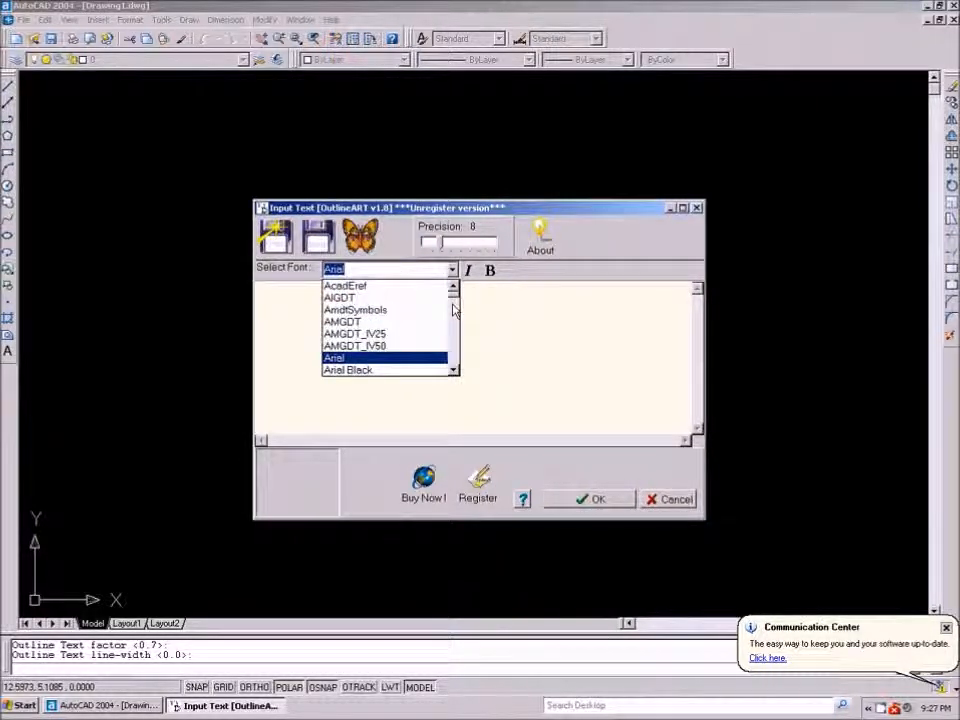
{"action": "mouse_move", "coordinate": [454, 298]}
{"action": "left_mouse_down"}
{"action": "mouse_move", "coordinate": [450, 360]}
{"action": "mouse_move", "coordinate": [461, 300]}
{"action": "mouse_move", "coordinate": [450, 294]}
{"action": "left_mouse_up"}
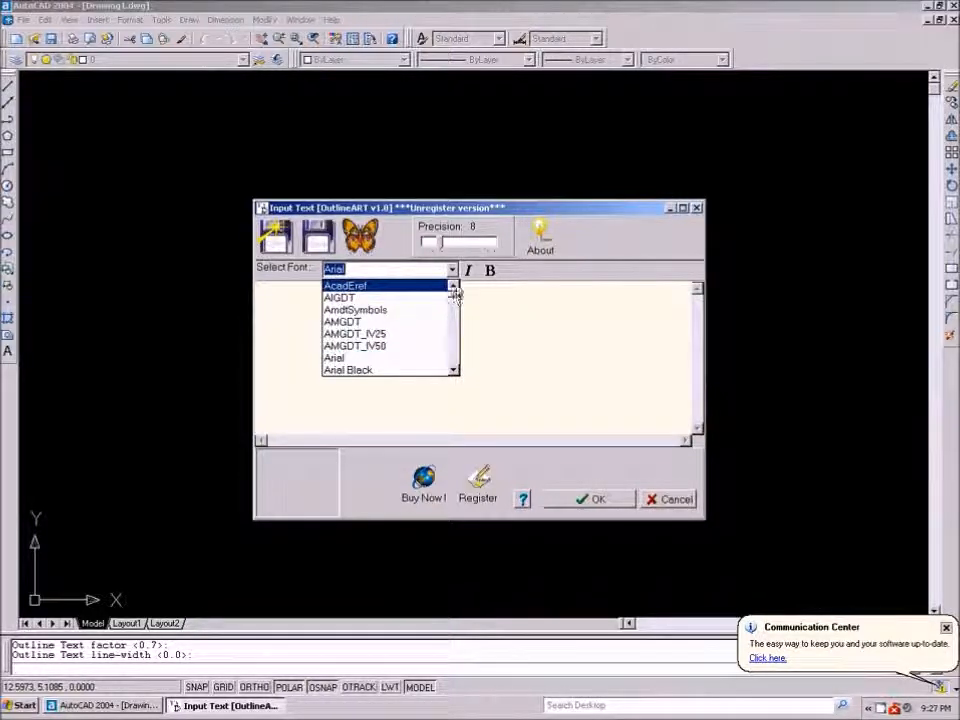
{"action": "left_click", "coordinate": [345, 357]}
{"action": "left_click", "coordinate": [350, 317]}
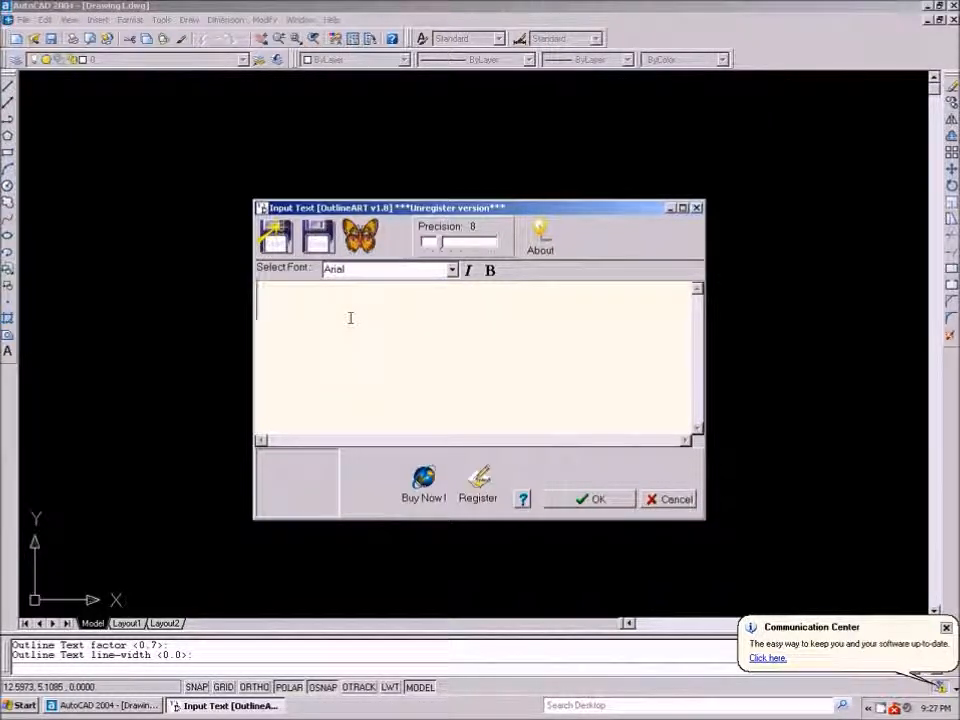
{"action": "type", "text": "H"}
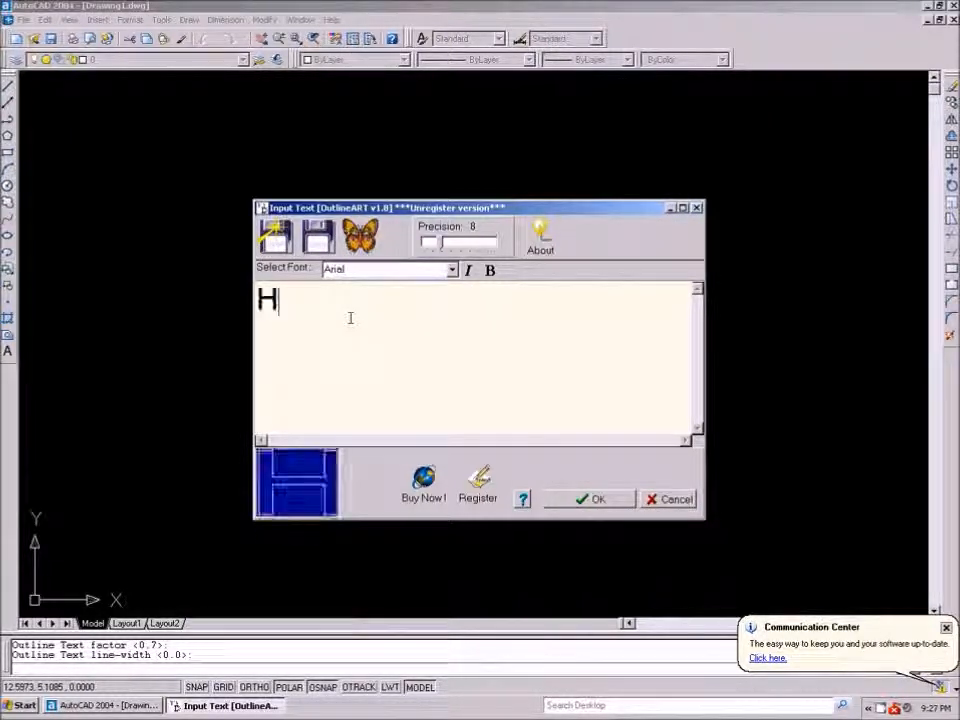
{"action": "type", "text": "ELLO"}
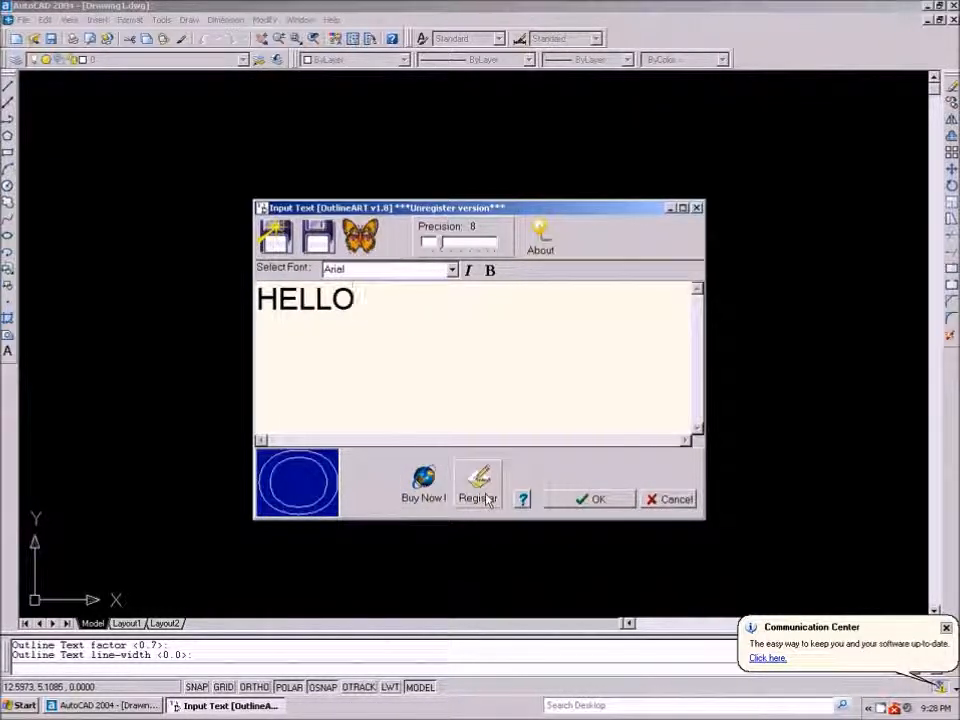
{"action": "left_click", "coordinate": [606, 501]}
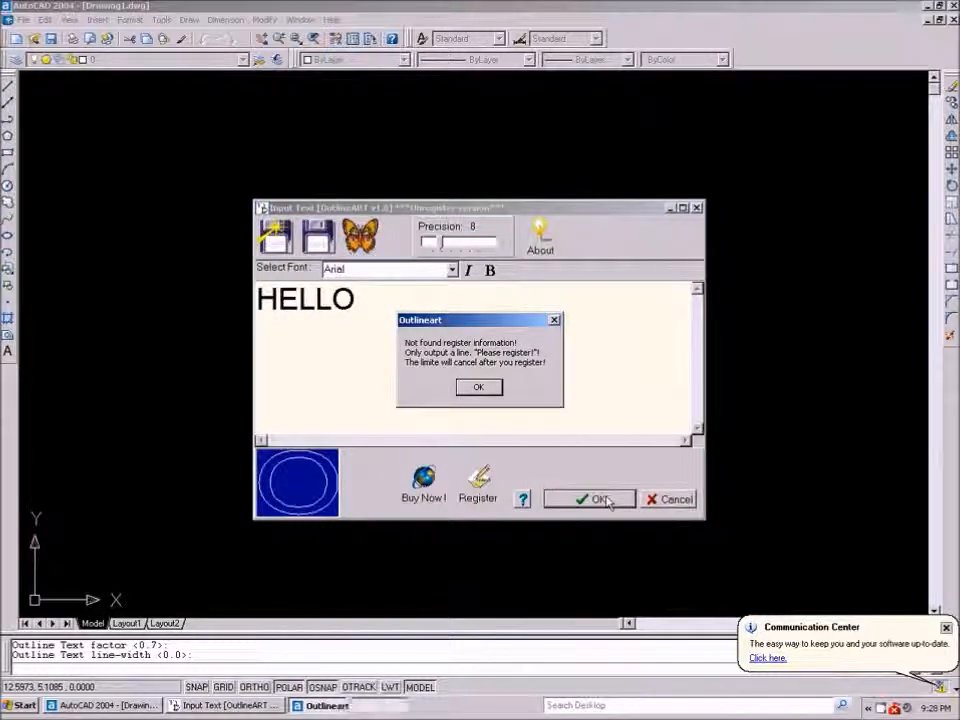
{"action": "left_click", "coordinate": [472, 389]}
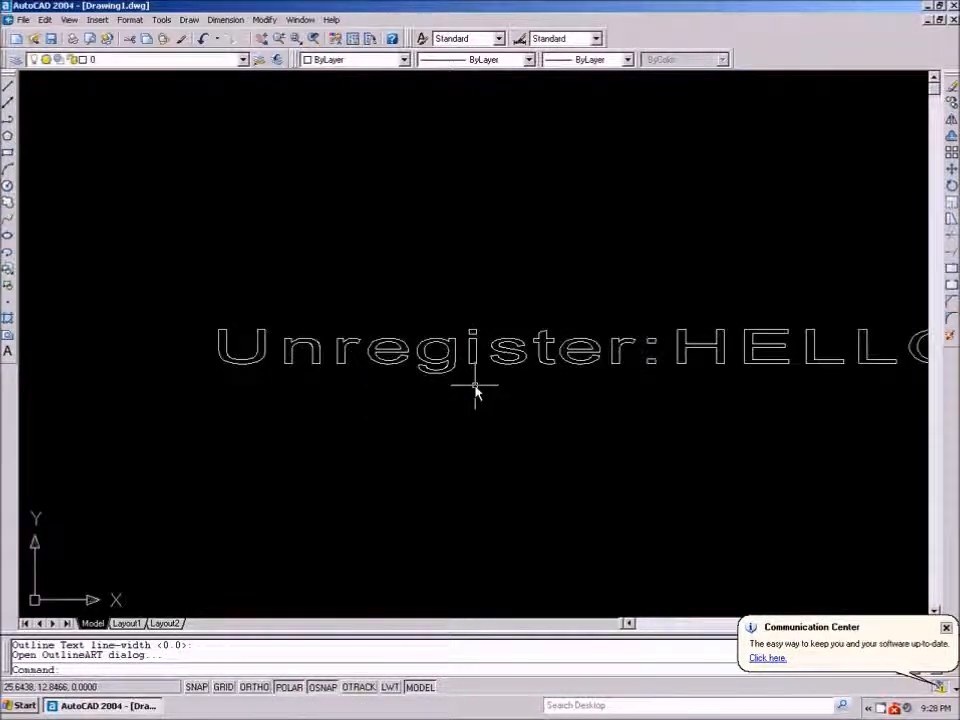
- Erase the "Unregister:" outline letters in front of HELLO
{"action": "scroll", "coordinate": [476, 381], "scroll_direction": "down", "scroll_amount": 4}
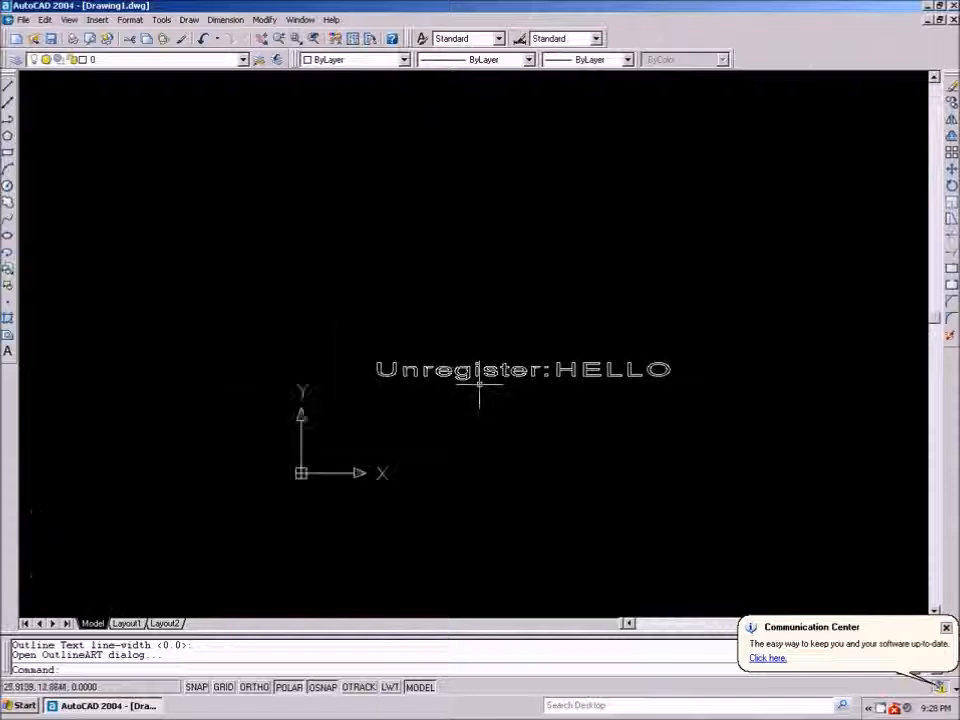
{"action": "scroll", "coordinate": [541, 345], "scroll_direction": "up", "scroll_amount": 3}
{"action": "left_click", "coordinate": [566, 348]}
{"action": "left_click", "coordinate": [182, 440]}
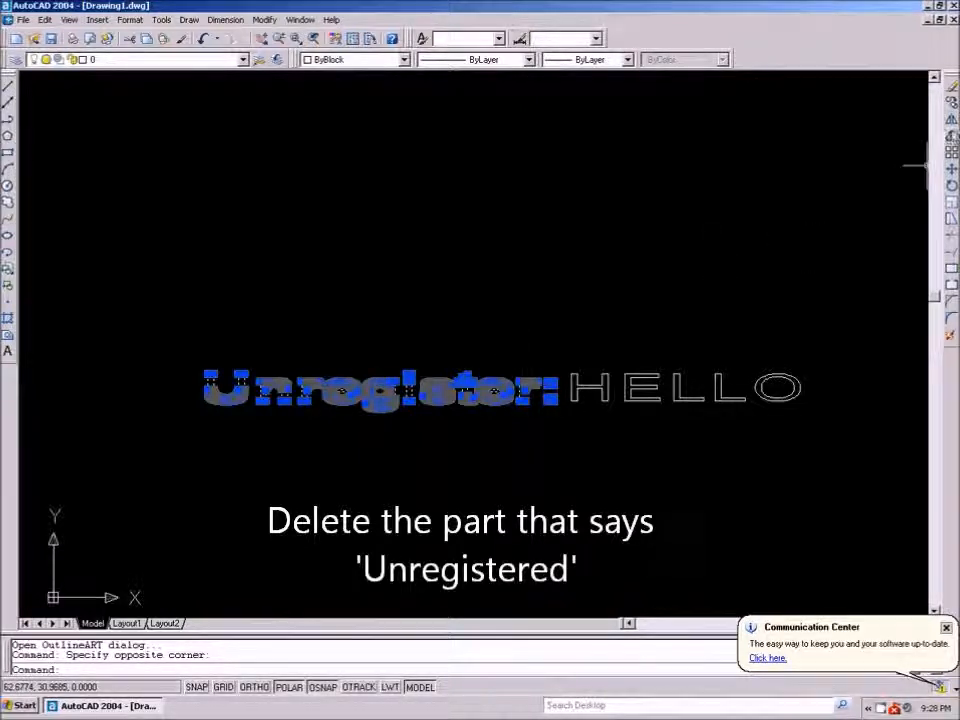
{"action": "left_click", "coordinate": [951, 90]}
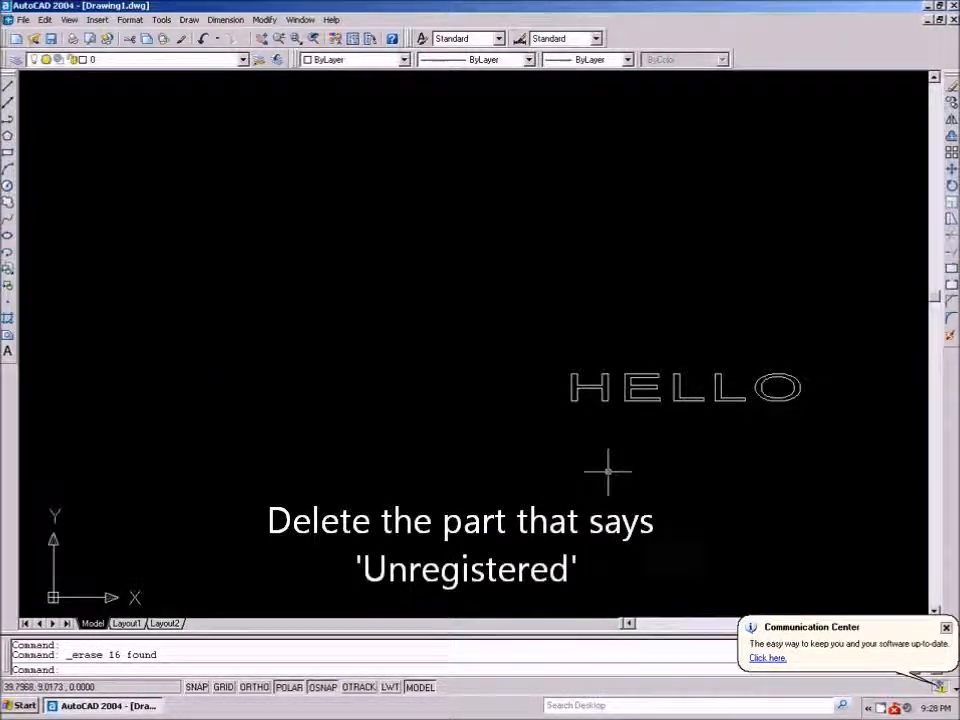
- Move the HELLO letters up and to the left into the open drawing area
{"action": "scroll", "coordinate": [537, 403], "scroll_direction": "down", "scroll_amount": 4}
{"action": "scroll", "coordinate": [692, 407], "scroll_direction": "up", "scroll_amount": 3}
{"action": "left_click", "coordinate": [740, 342]}
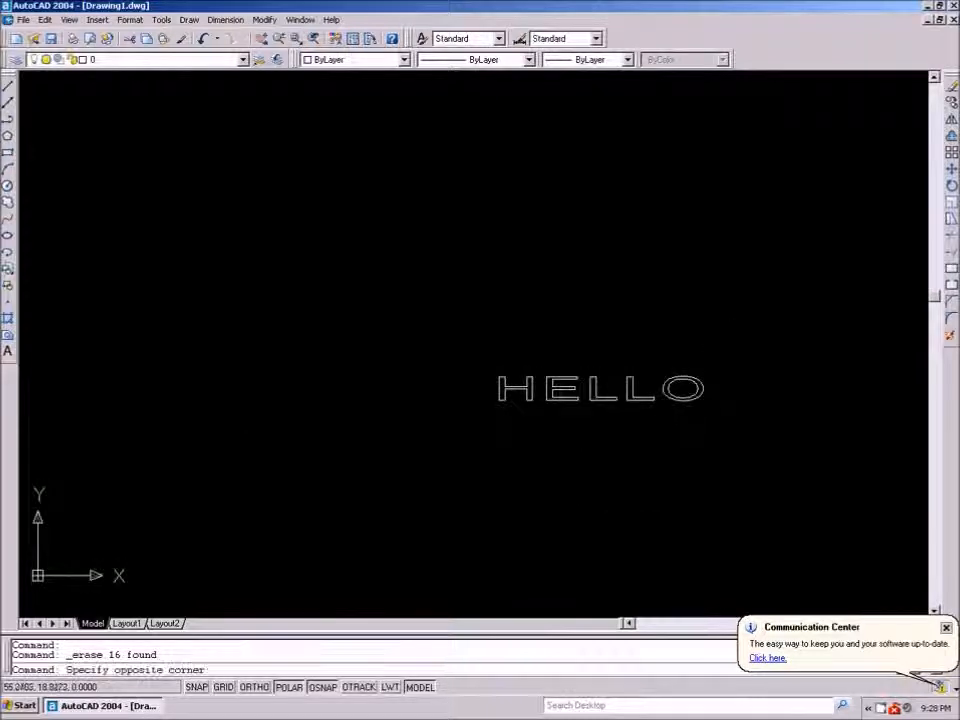
{"action": "left_click", "coordinate": [337, 478]}
{"action": "left_click", "coordinate": [951, 169]}
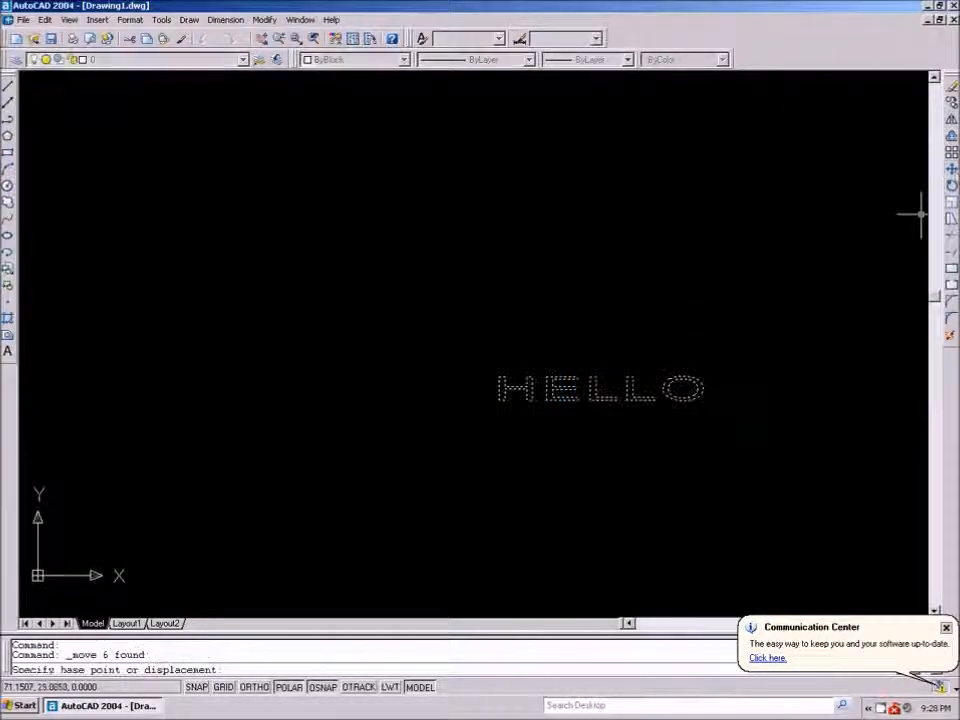
{"action": "left_click", "coordinate": [677, 462]}
{"action": "left_click", "coordinate": [469, 320]}
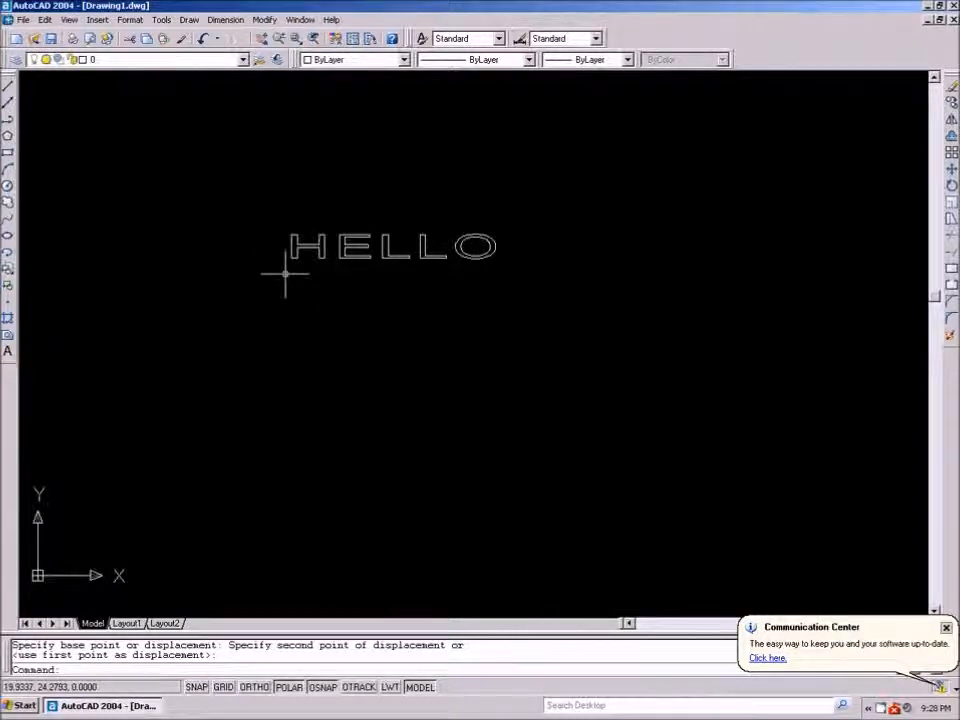
- Draw a closed rectangular bar 12 units long and 1 unit high with lines below the HELLO letters
{"action": "left_click", "coordinate": [190, 20]}
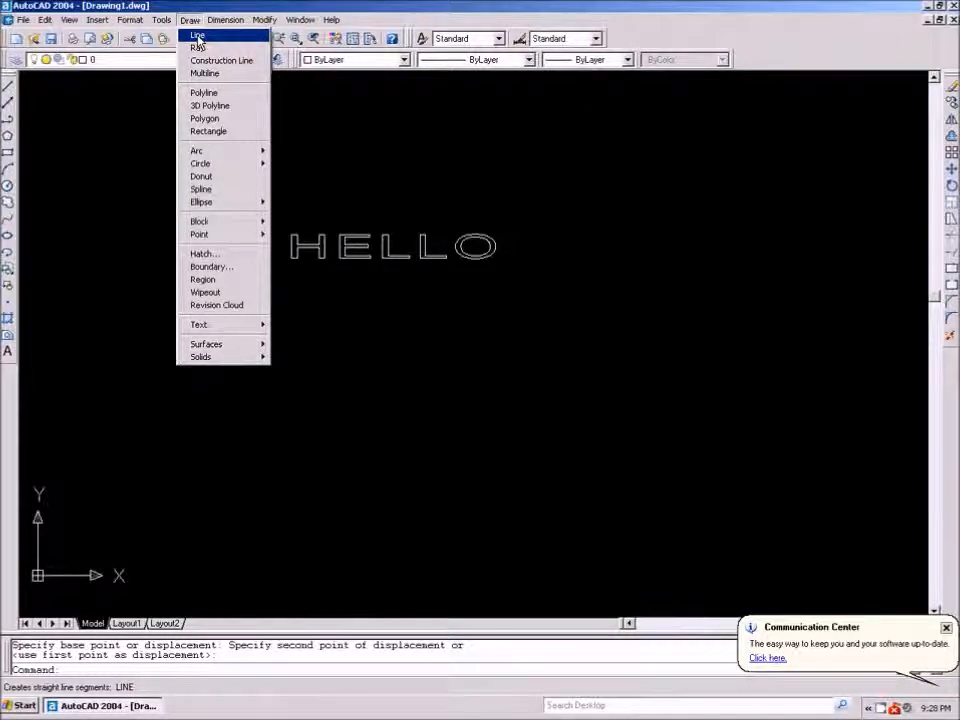
{"action": "left_click", "coordinate": [198, 37]}
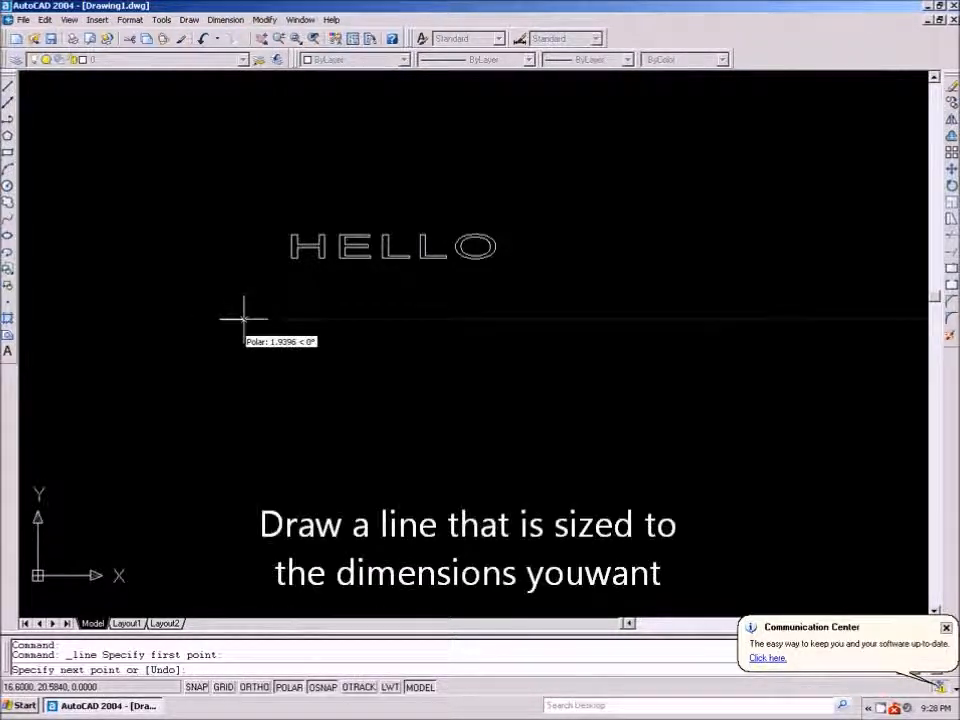
{"action": "type", "text": "1.2"}
{"action": "key", "text": "Return"}
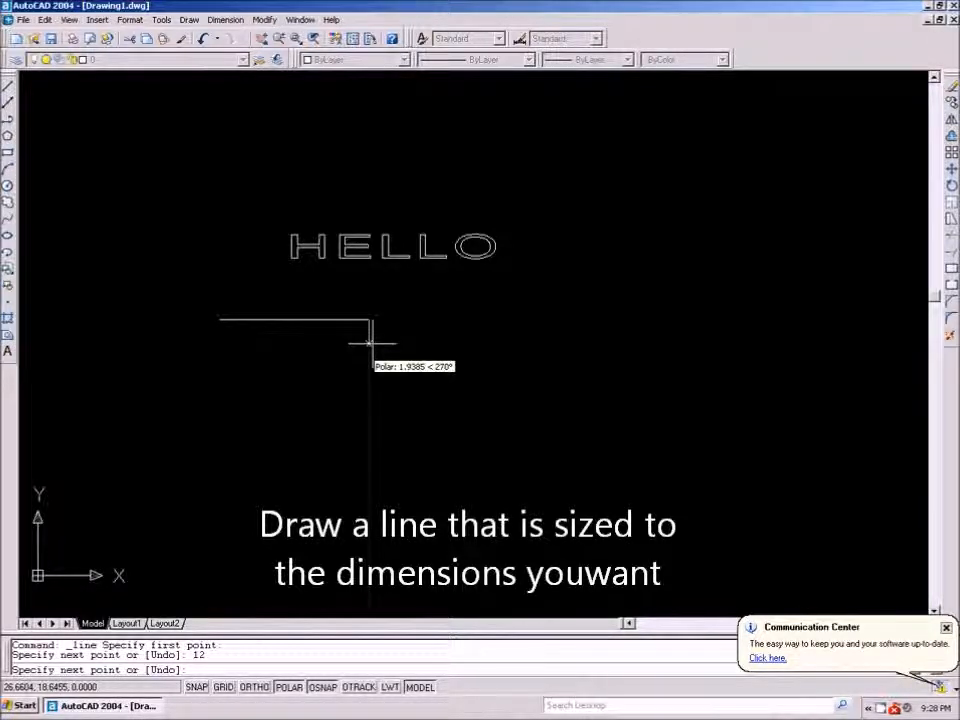
{"action": "type", "text": "1"}
{"action": "key", "text": "Return"}
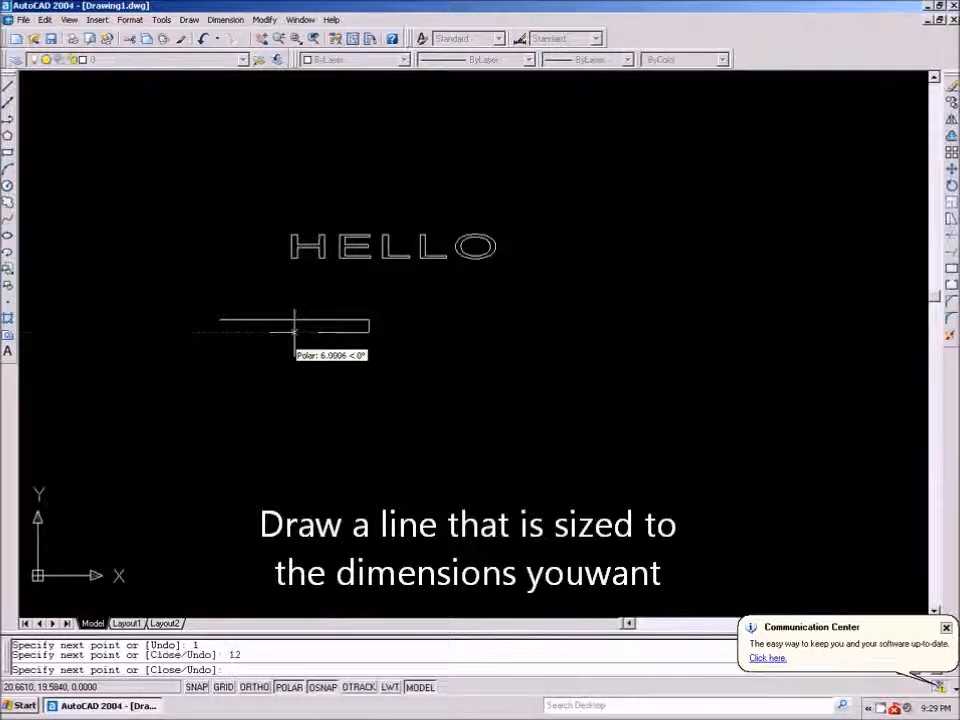
{"action": "right_click", "coordinate": [208, 286]}
{"action": "left_click", "coordinate": [222, 294]}
- Move the HELLO letters down and to the left so they sit just above the rectangular bar
{"action": "scroll", "coordinate": [146, 313], "scroll_direction": "up", "scroll_amount": 3}
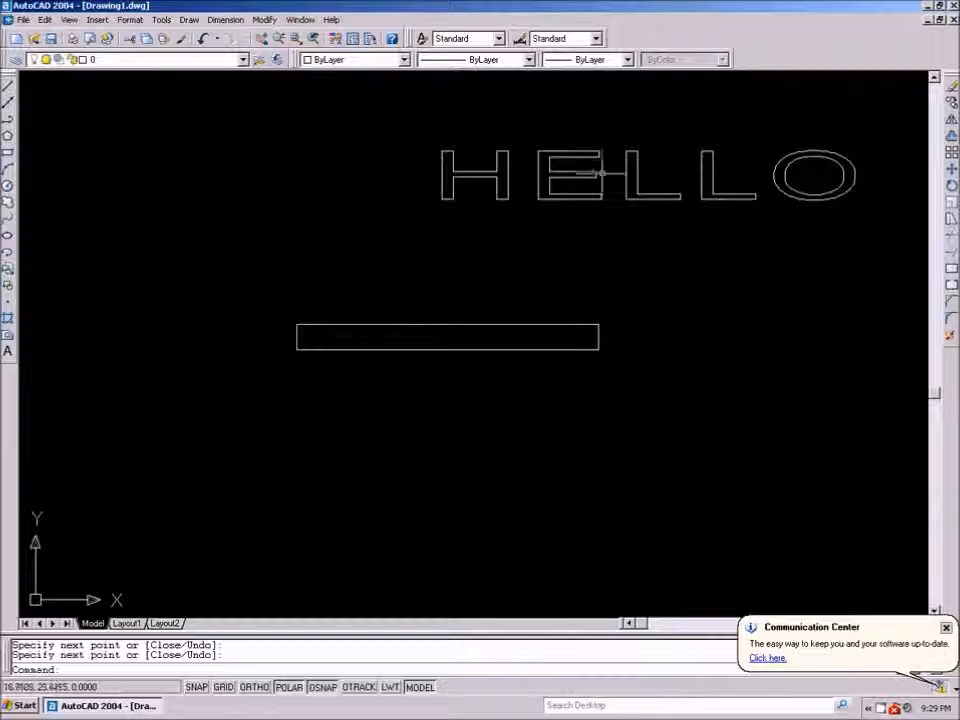
{"action": "scroll", "coordinate": [293, 310], "scroll_direction": "down", "scroll_amount": 2}
{"action": "left_click", "coordinate": [683, 162]}
{"action": "left_click", "coordinate": [285, 266]}
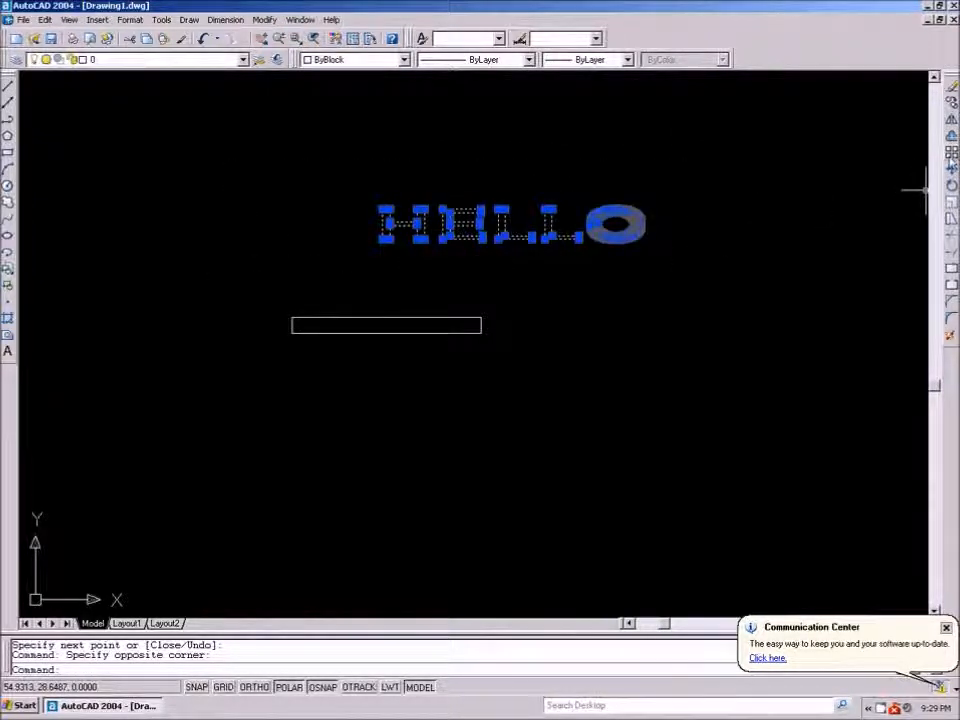
{"action": "left_click", "coordinate": [951, 170]}
{"action": "left_click", "coordinate": [518, 222]}
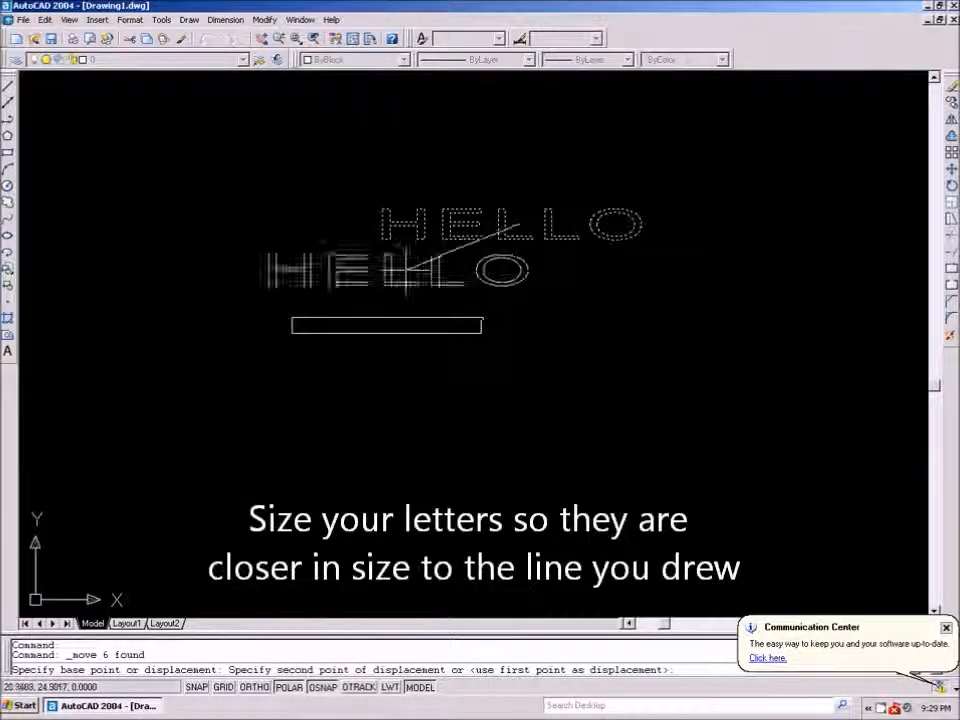
{"action": "left_click", "coordinate": [403, 270]}
- Scale the HELLO letters by a factor of about 0.68 with object snap off, approximating the bar's length
{"action": "left_click", "coordinate": [550, 229]}
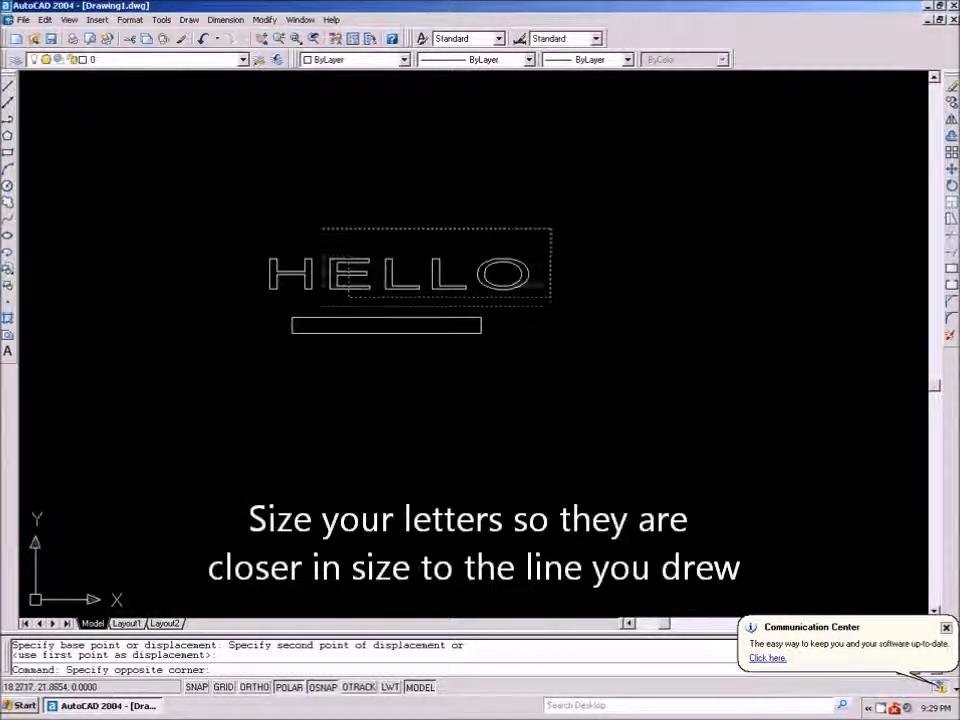
{"action": "left_click", "coordinate": [246, 303]}
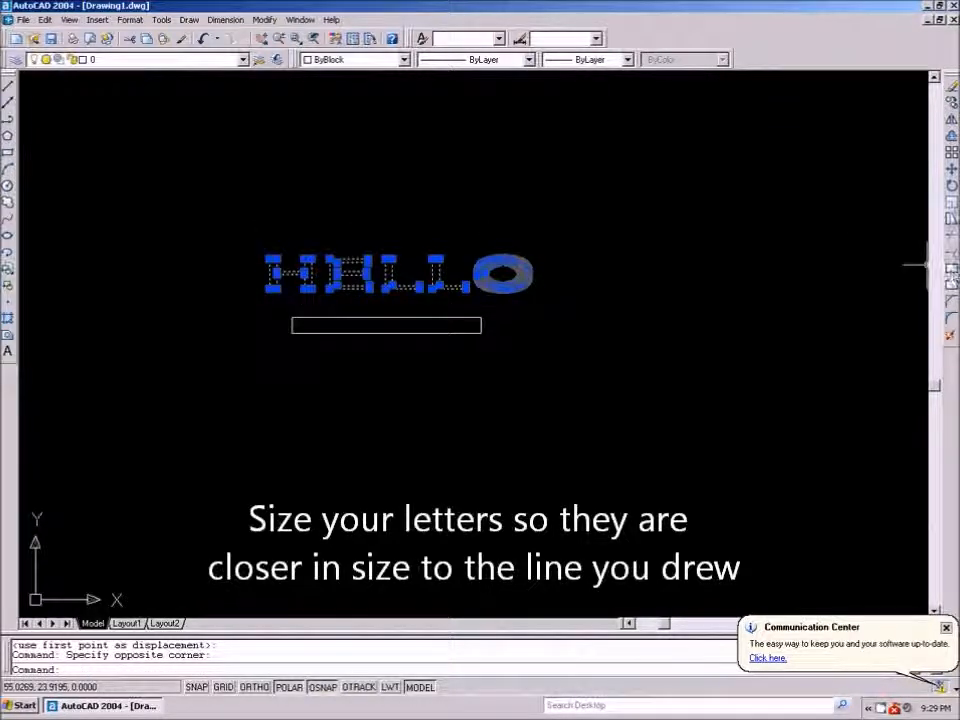
{"action": "left_click", "coordinate": [951, 202]}
{"action": "scroll", "coordinate": [380, 297], "scroll_direction": "up", "scroll_amount": 2}
{"action": "scroll", "coordinate": [378, 298], "scroll_direction": "up", "scroll_amount": 2}
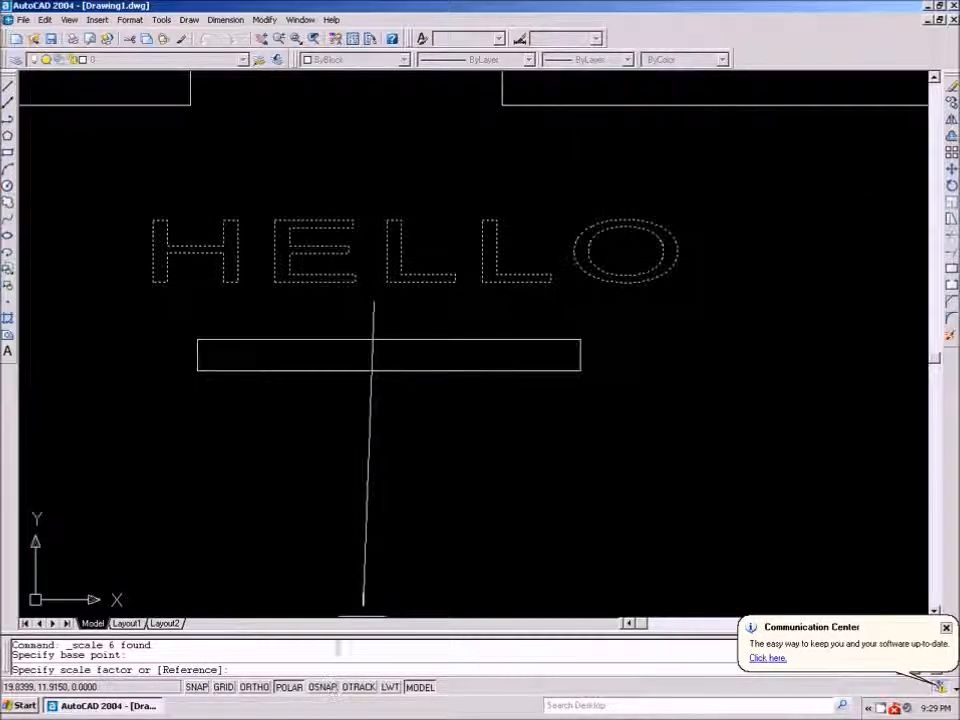
{"action": "key", "text": "F3"}
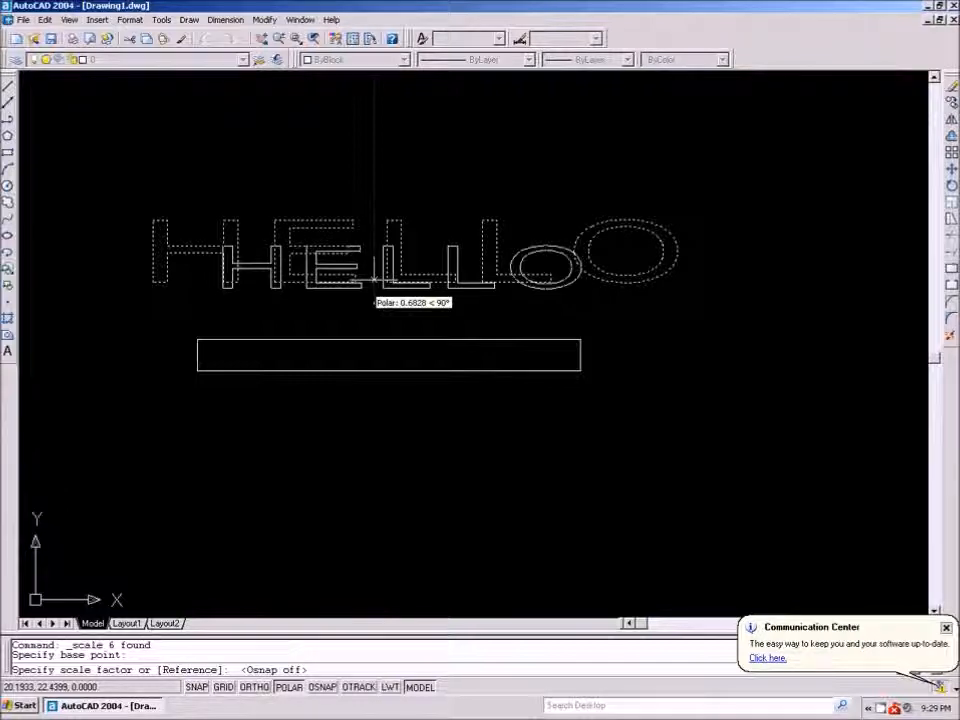
{"action": "left_click", "coordinate": [375, 280]}
- Move the scaled HELLO letters with polar tracking off so their bases sit close to the bar's upper edge
{"action": "left_click", "coordinate": [195, 320]}
{"action": "left_click", "coordinate": [655, 208]}
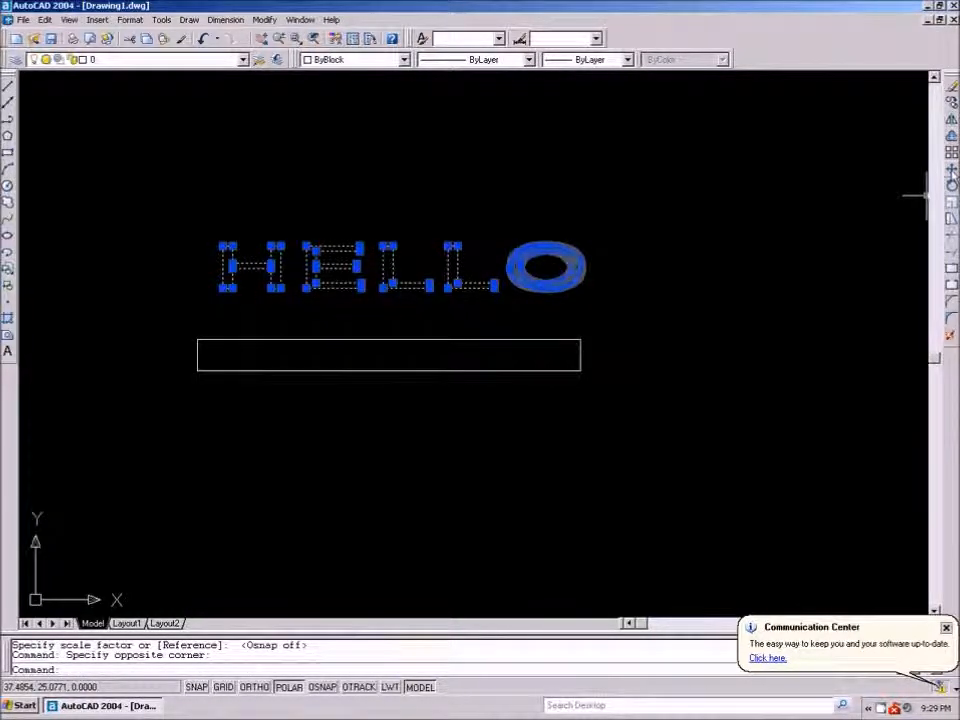
{"action": "left_click", "coordinate": [951, 169]}
{"action": "scroll", "coordinate": [360, 380], "scroll_direction": "up", "scroll_amount": 1}
{"action": "left_click", "coordinate": [388, 268]}
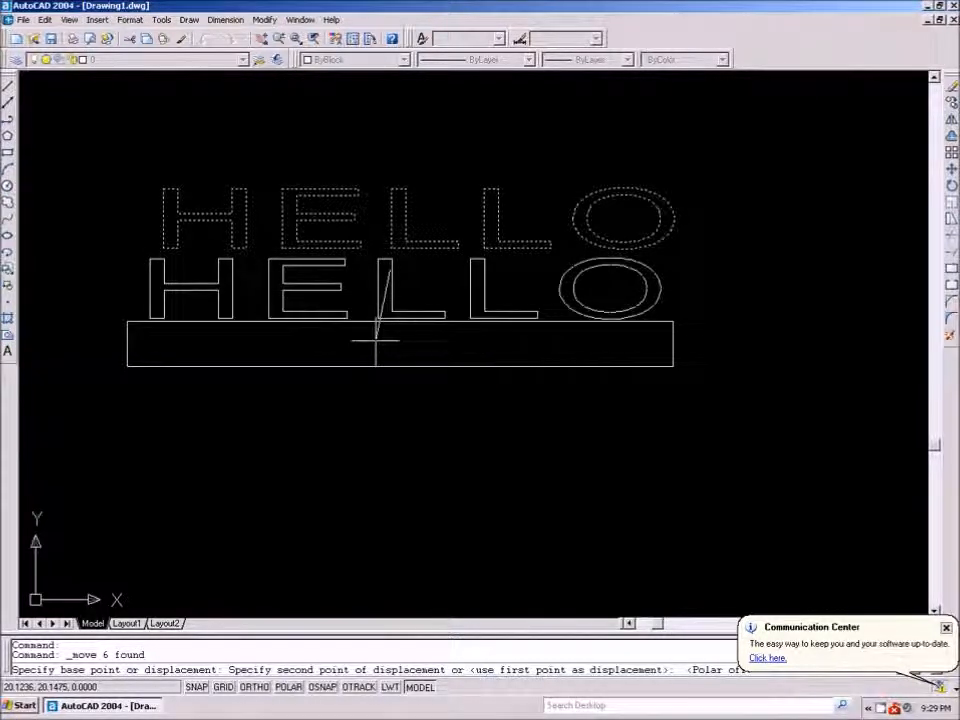
{"action": "left_click", "coordinate": [380, 340]}
{"action": "scroll", "coordinate": [230, 340], "scroll_direction": "up", "scroll_amount": 3}
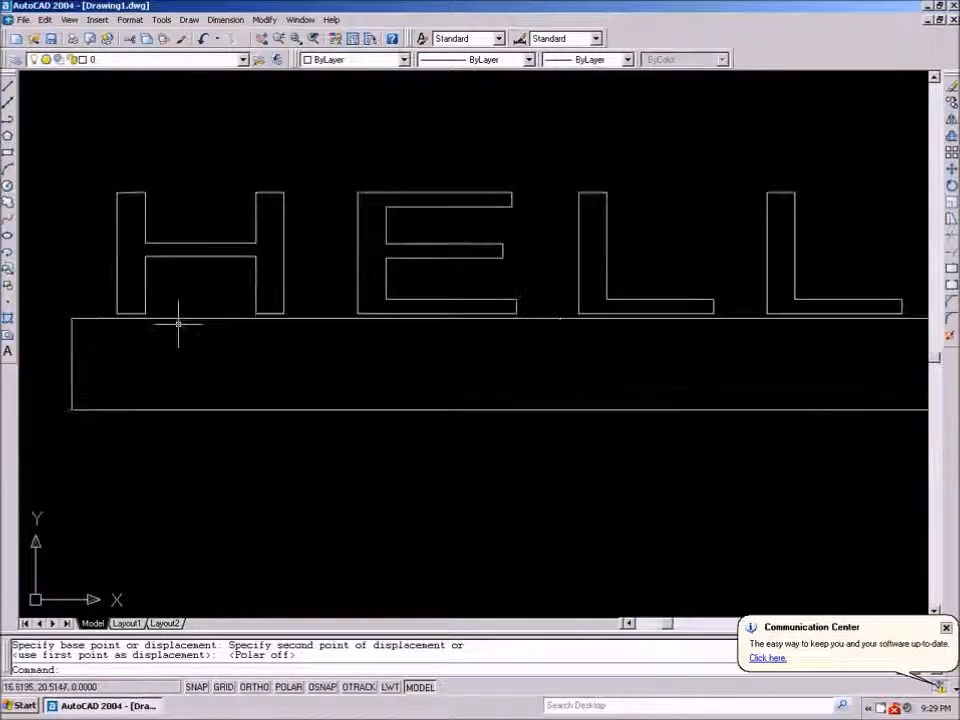
{"action": "scroll", "coordinate": [375, 320], "scroll_direction": "down", "scroll_amount": 4}
{"action": "scroll", "coordinate": [448, 322], "scroll_direction": "up", "scroll_amount": 2}
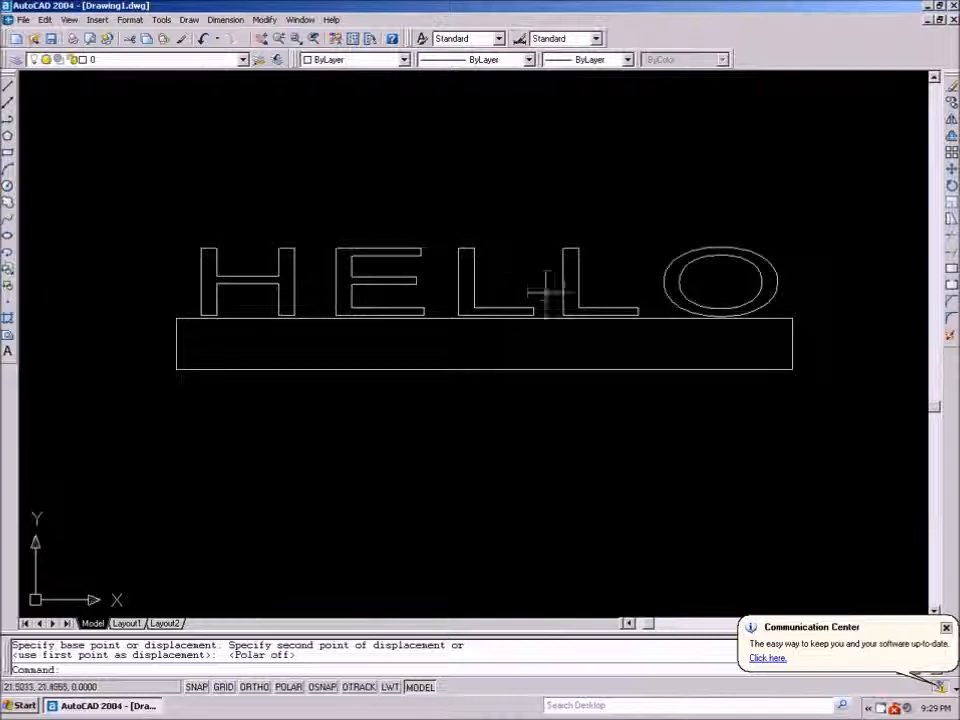
{"action": "scroll", "coordinate": [206, 306], "scroll_direction": "up", "scroll_amount": 3}
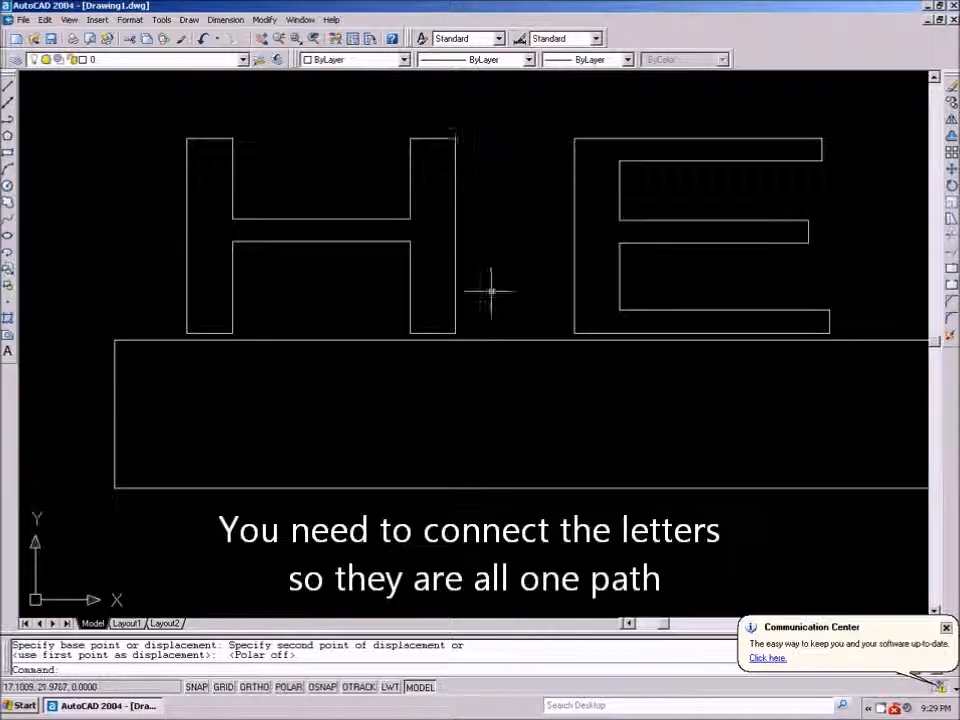
{"action": "scroll", "coordinate": [330, 245], "scroll_direction": "down", "scroll_amount": 2}
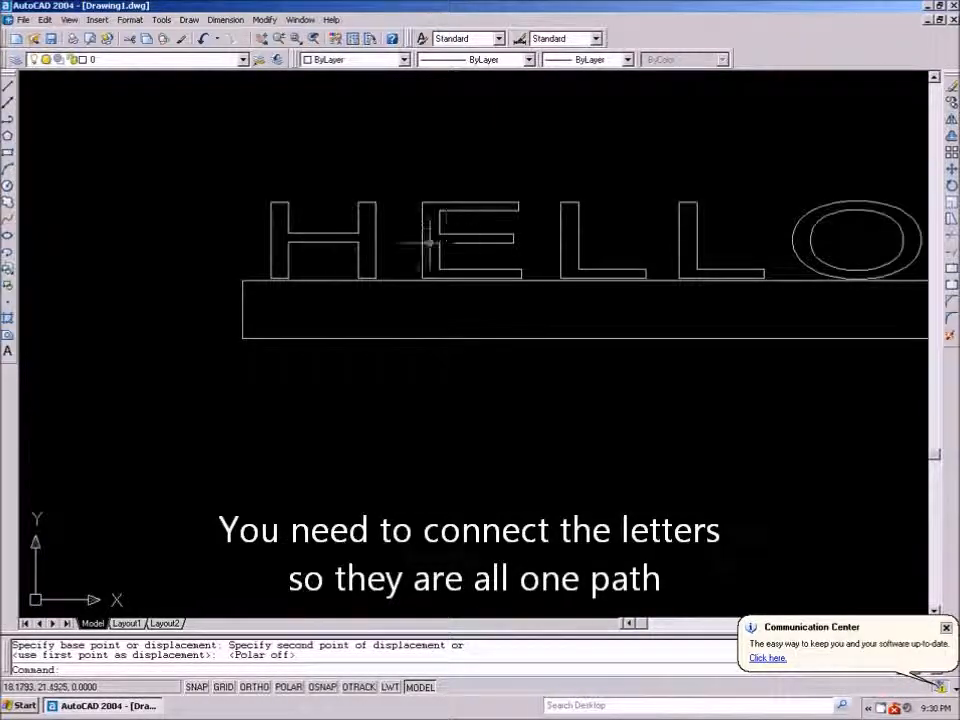
{"action": "scroll", "coordinate": [357, 287], "scroll_direction": "up", "scroll_amount": 2}
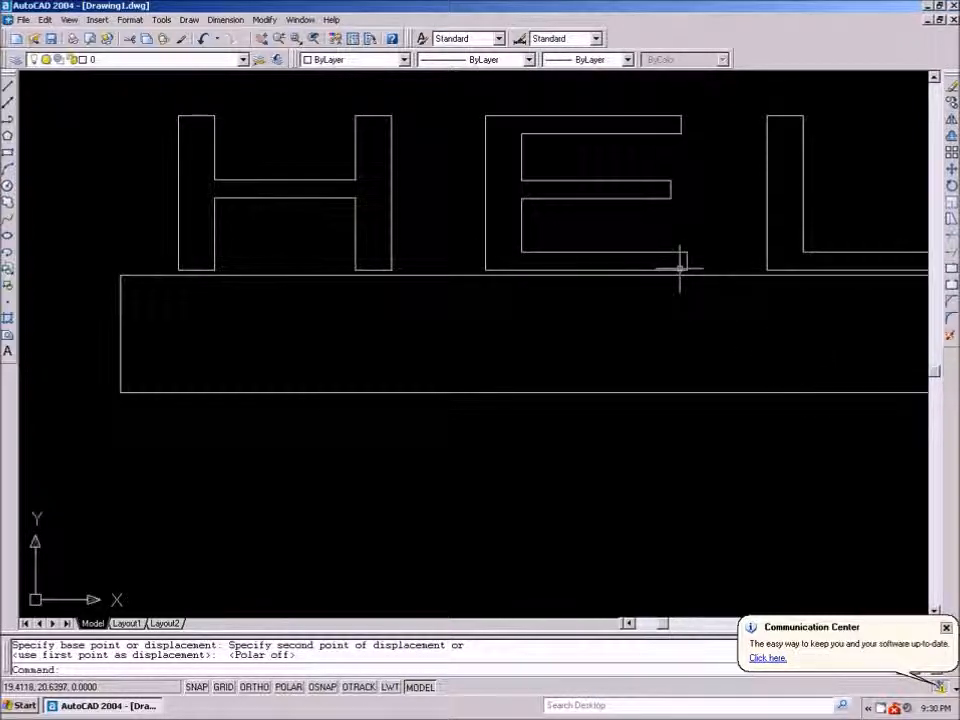
{"action": "scroll", "coordinate": [490, 284], "scroll_direction": "up", "scroll_amount": 1}
{"action": "scroll", "coordinate": [388, 258], "scroll_direction": "down", "scroll_amount": 2}
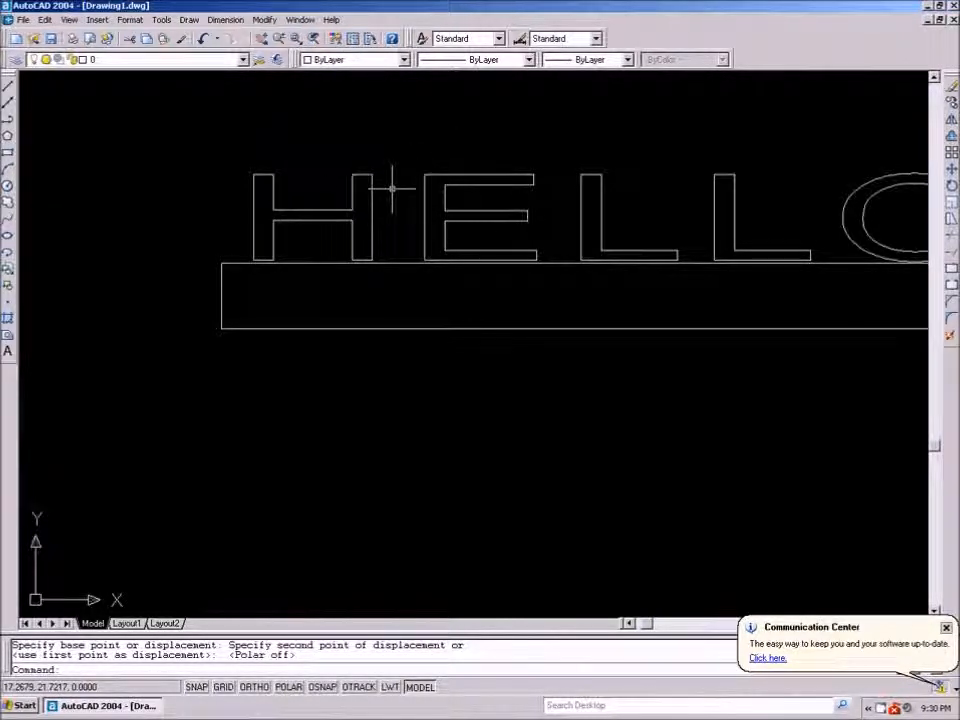
- Inspect the object properties of the letter E's outline, then clear the selection
{"action": "left_click", "coordinate": [422, 198]}
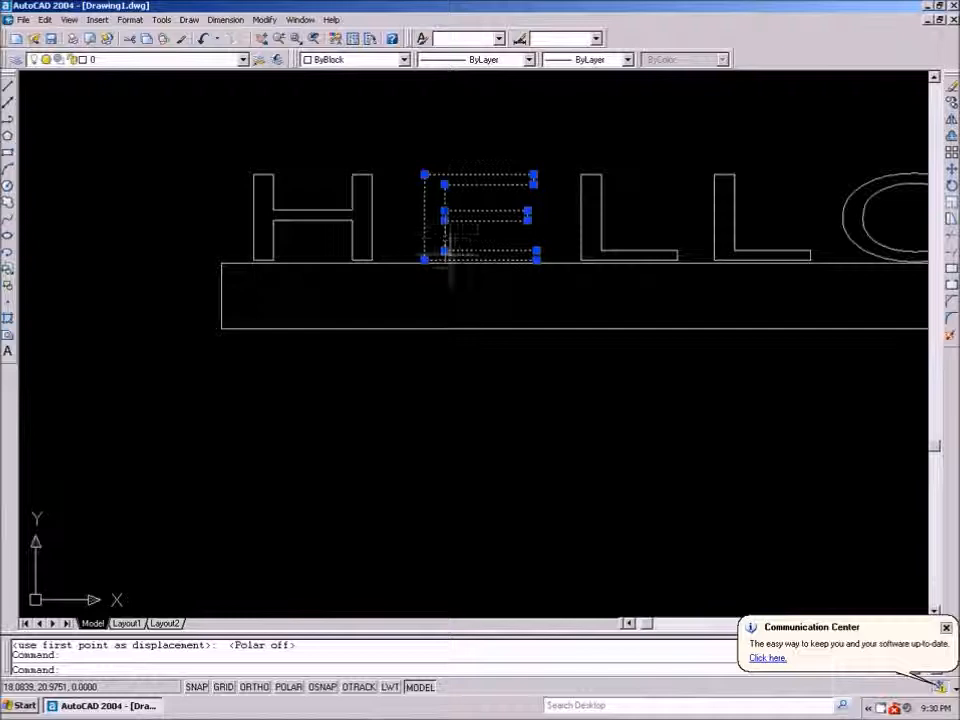
{"action": "scroll", "coordinate": [456, 258], "scroll_direction": "up", "scroll_amount": 5}
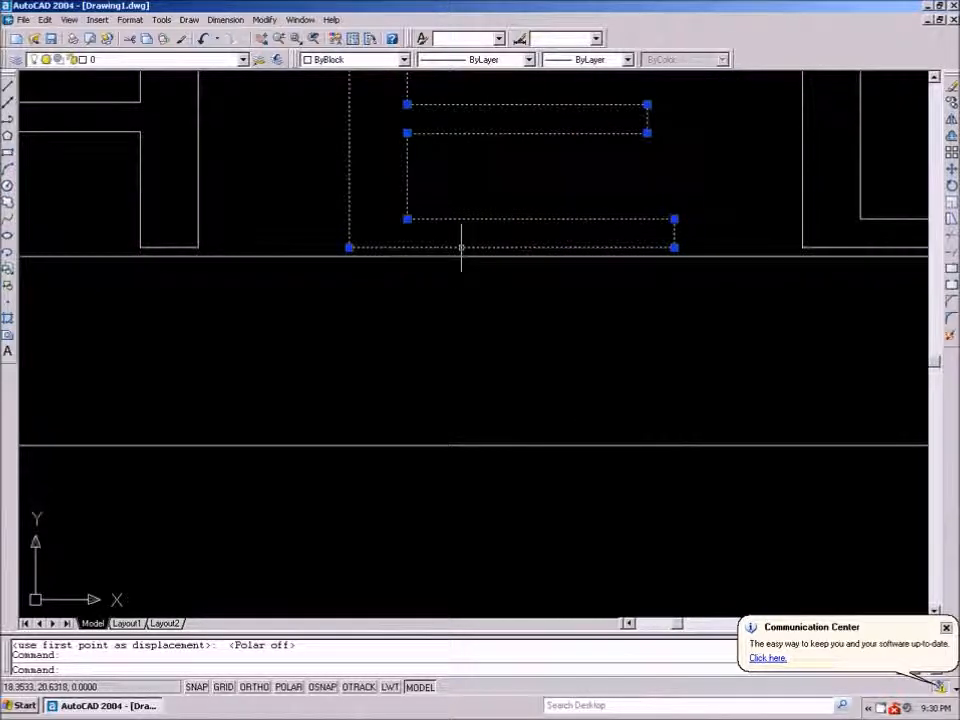
{"action": "left_click", "coordinate": [461, 247]}
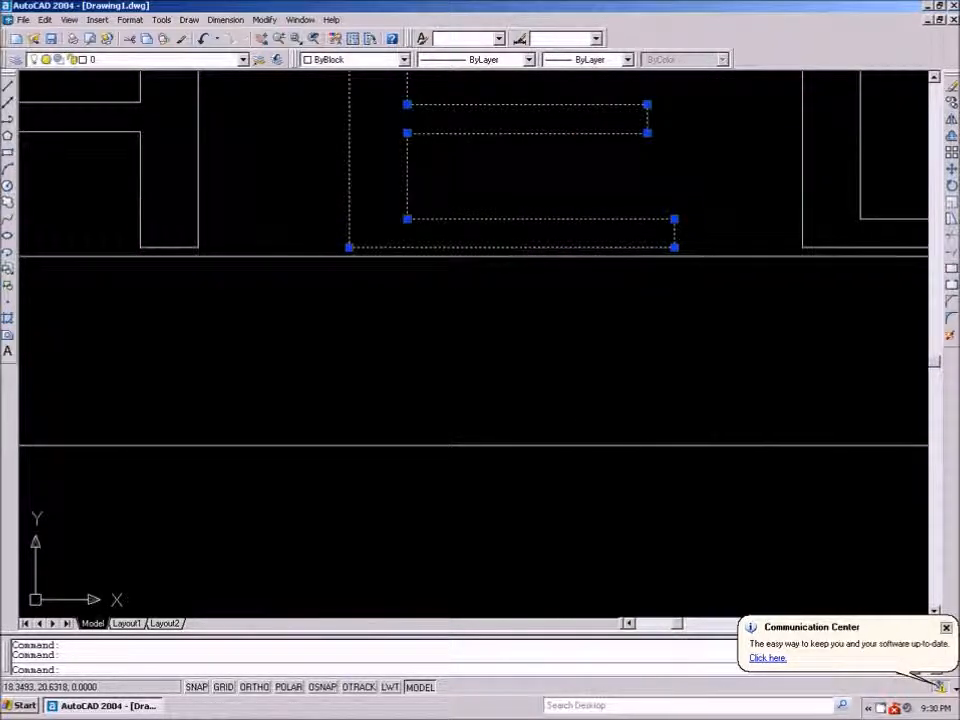
{"action": "key", "text": "ctrl+1"}
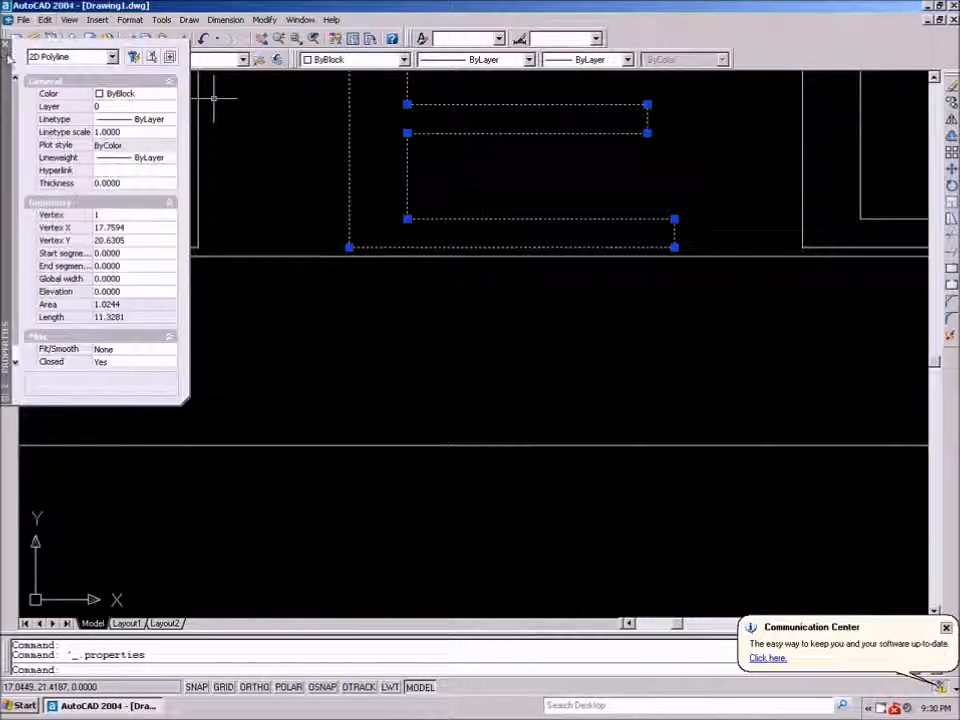
{"action": "left_click", "coordinate": [7, 45]}
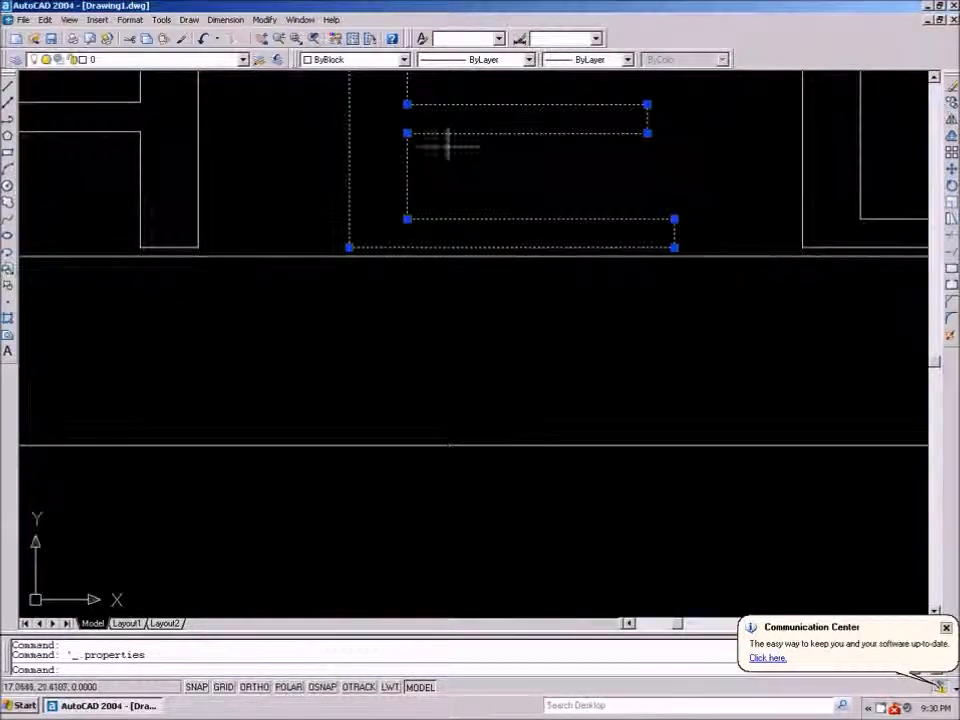
{"action": "scroll", "coordinate": [345, 197], "scroll_direction": "down", "scroll_amount": 6}
{"action": "key", "text": "Escape"}
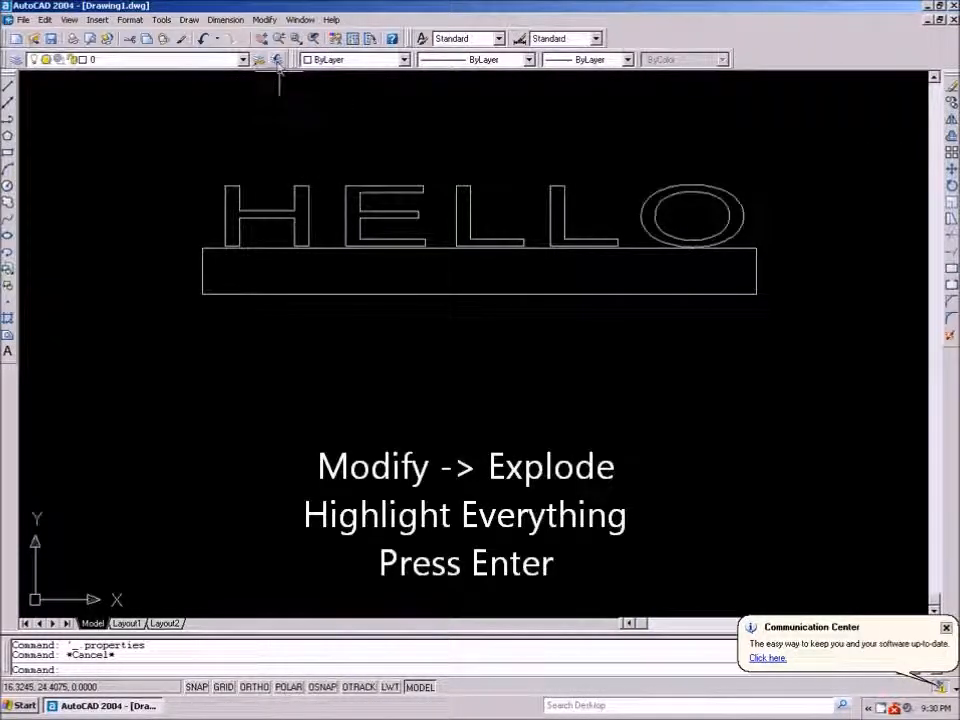
- Explode all the HELLO letters into individual line segments, including the bar's upper edge in the selection
{"action": "left_click", "coordinate": [265, 19]}
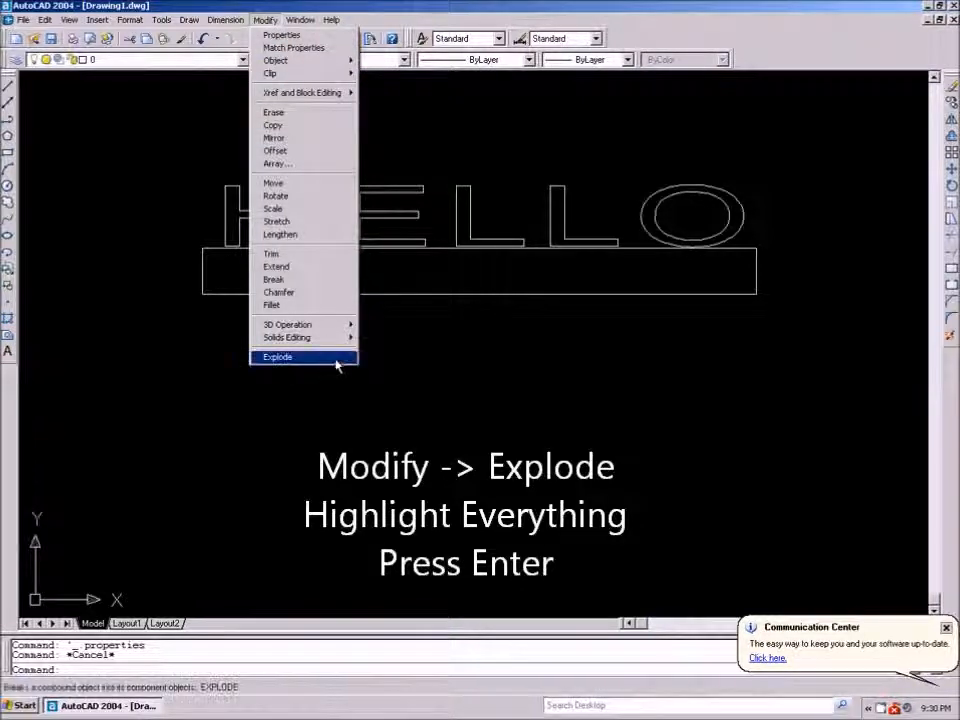
{"action": "left_click", "coordinate": [285, 357]}
{"action": "left_click", "coordinate": [778, 124]}
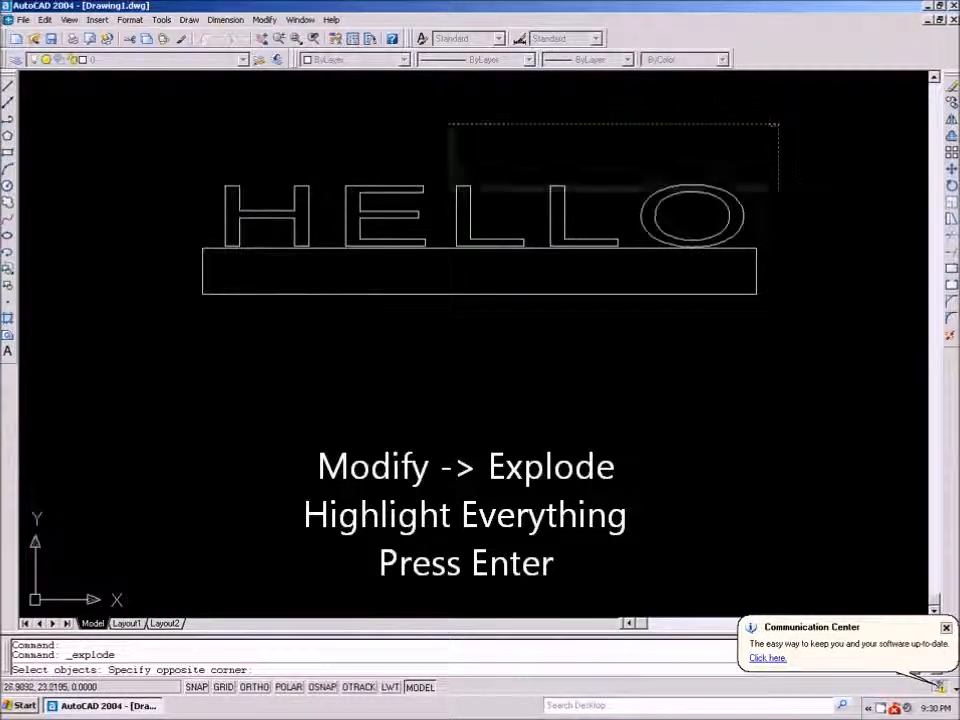
{"action": "left_click", "coordinate": [167, 263]}
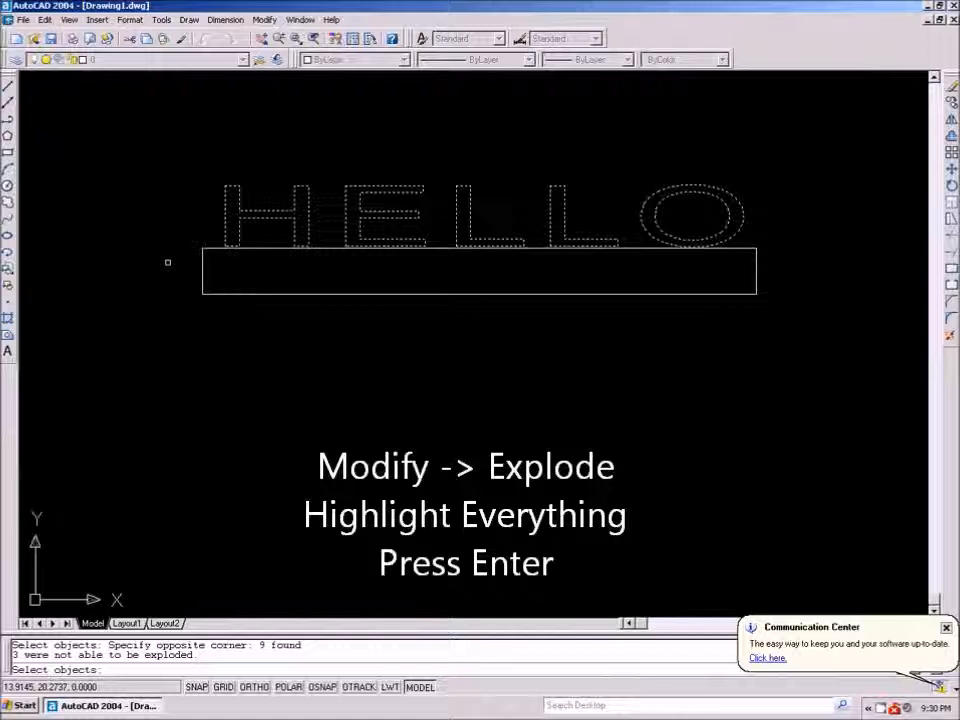
{"action": "key", "text": "Return"}
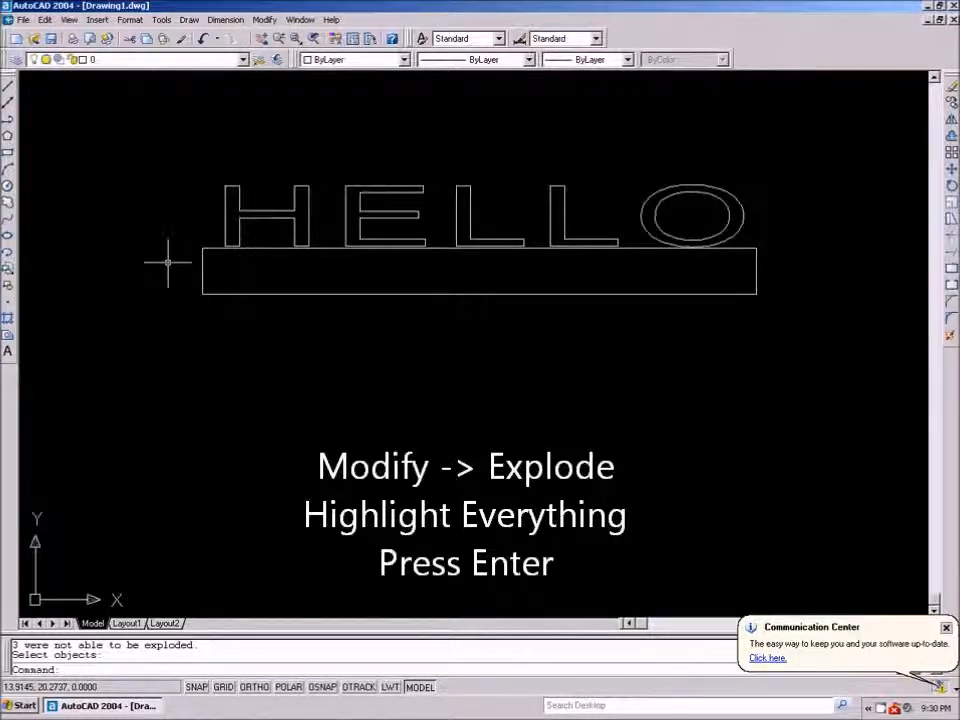
{"action": "scroll", "coordinate": [259, 156], "scroll_direction": "up", "scroll_amount": 3}
{"action": "left_click", "coordinate": [255, 214]}
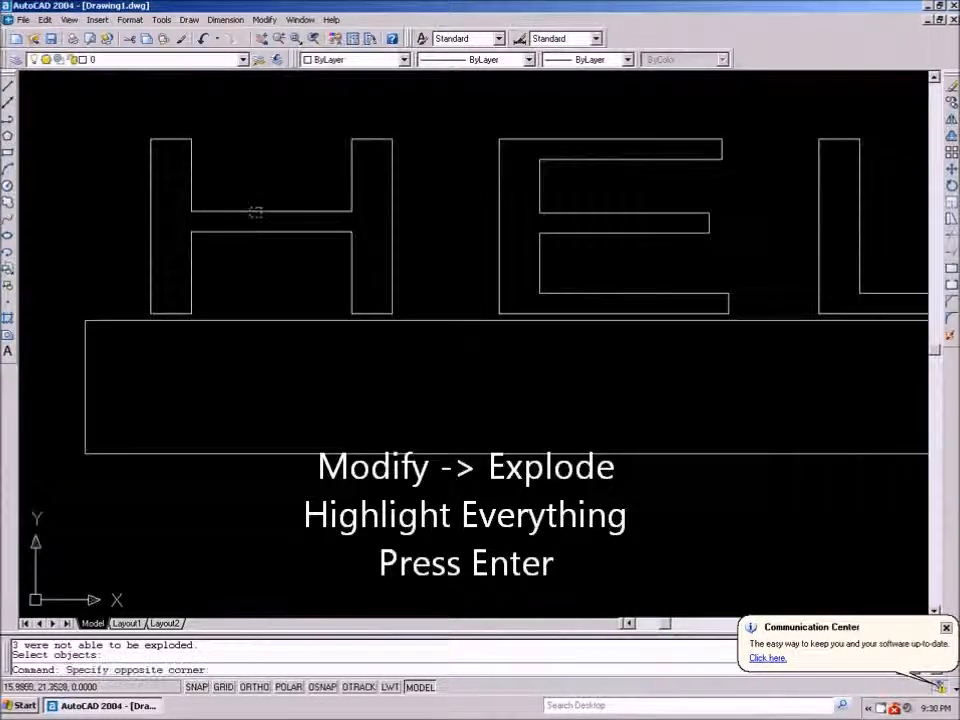
{"action": "left_click", "coordinate": [238, 213]}
{"action": "key", "text": "Escape"}
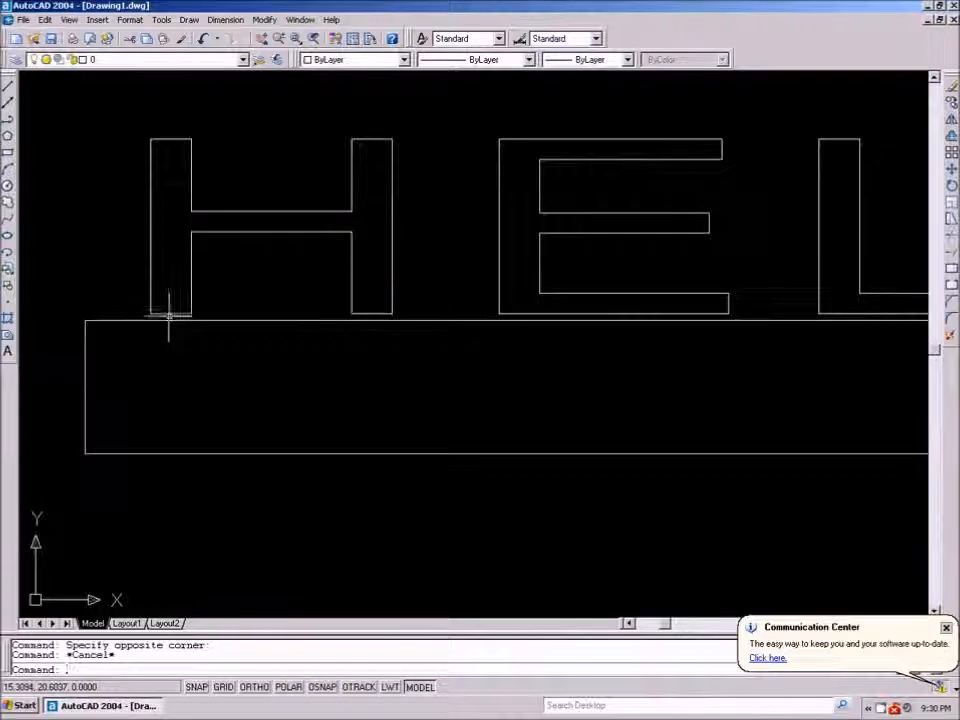
- Erase the bottom horizontal lines of the H's two legs, the E and both L's just above the bar
{"action": "scroll", "coordinate": [167, 314], "scroll_direction": "up", "scroll_amount": 3}
{"action": "left_click", "coordinate": [167, 312]}
{"action": "scroll", "coordinate": [167, 282], "scroll_direction": "down", "scroll_amount": 4}
{"action": "scroll", "coordinate": [309, 286], "scroll_direction": "up", "scroll_amount": 3}
{"action": "left_click", "coordinate": [272, 293]}
{"action": "scroll", "coordinate": [251, 288], "scroll_direction": "down", "scroll_amount": 4}
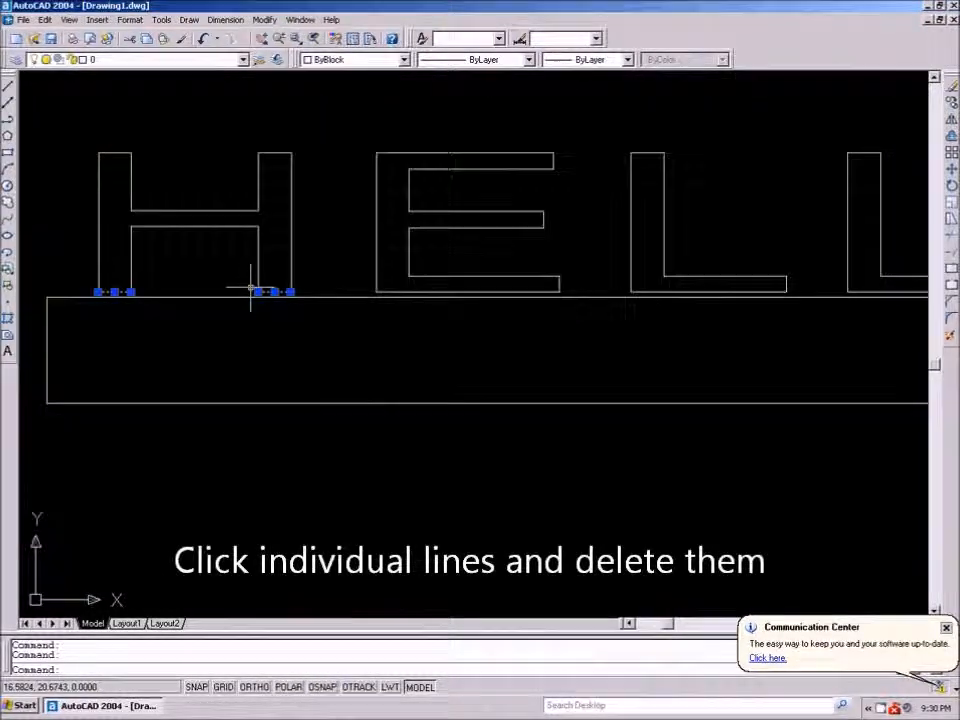
{"action": "left_click", "coordinate": [415, 292]}
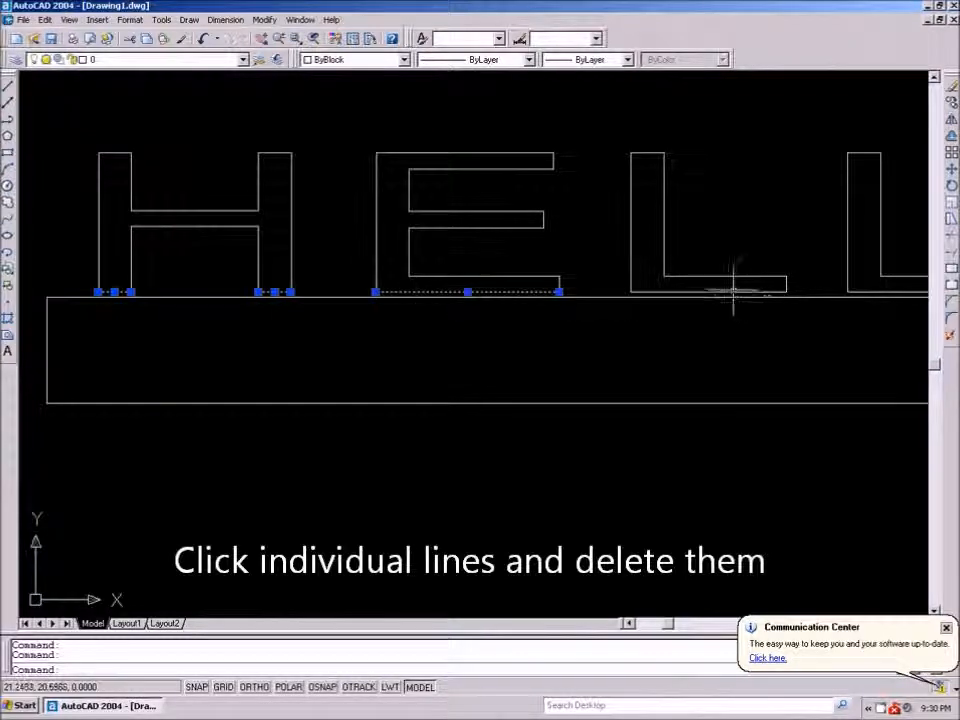
{"action": "left_click", "coordinate": [726, 291]}
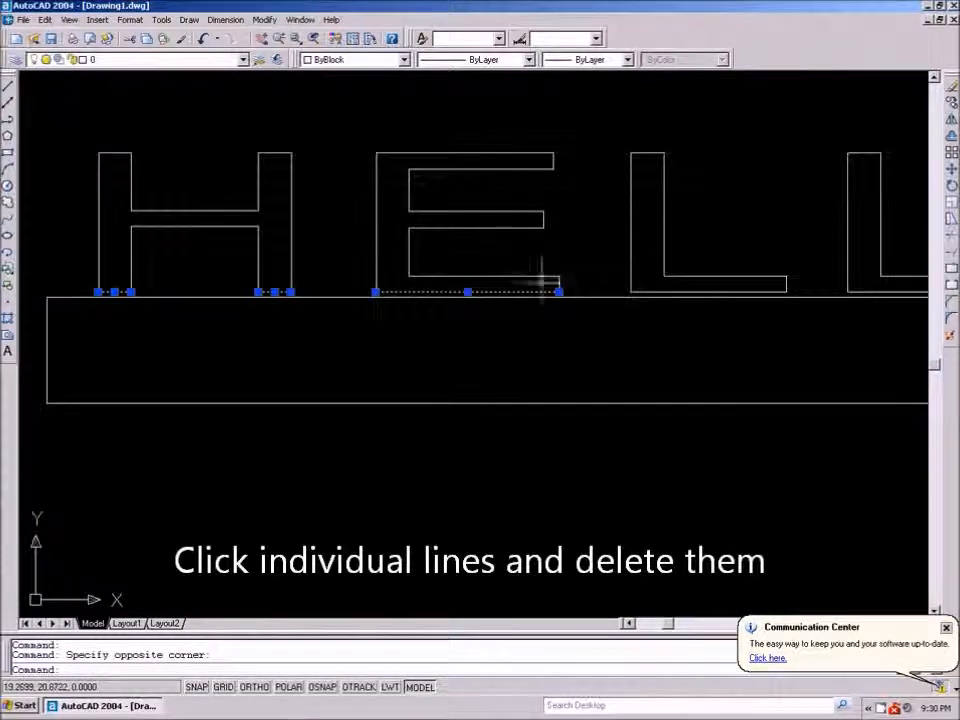
{"action": "left_click", "coordinate": [654, 295]}
{"action": "scroll", "coordinate": [489, 272], "scroll_direction": "down", "scroll_amount": 3}
{"action": "scroll", "coordinate": [790, 296], "scroll_direction": "up", "scroll_amount": 4}
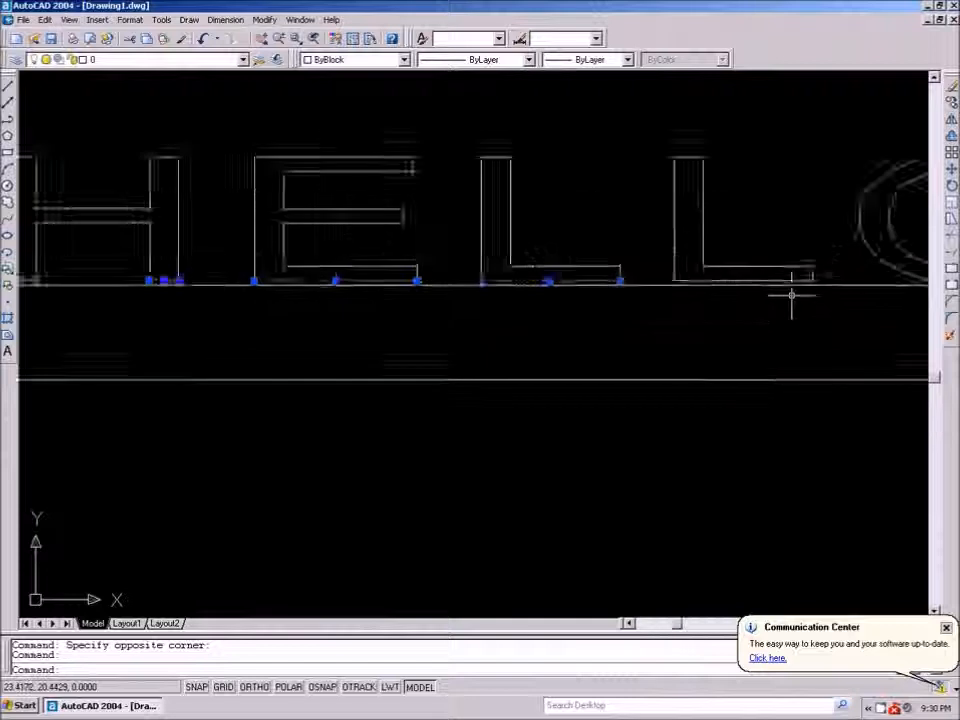
{"action": "left_click", "coordinate": [752, 273]}
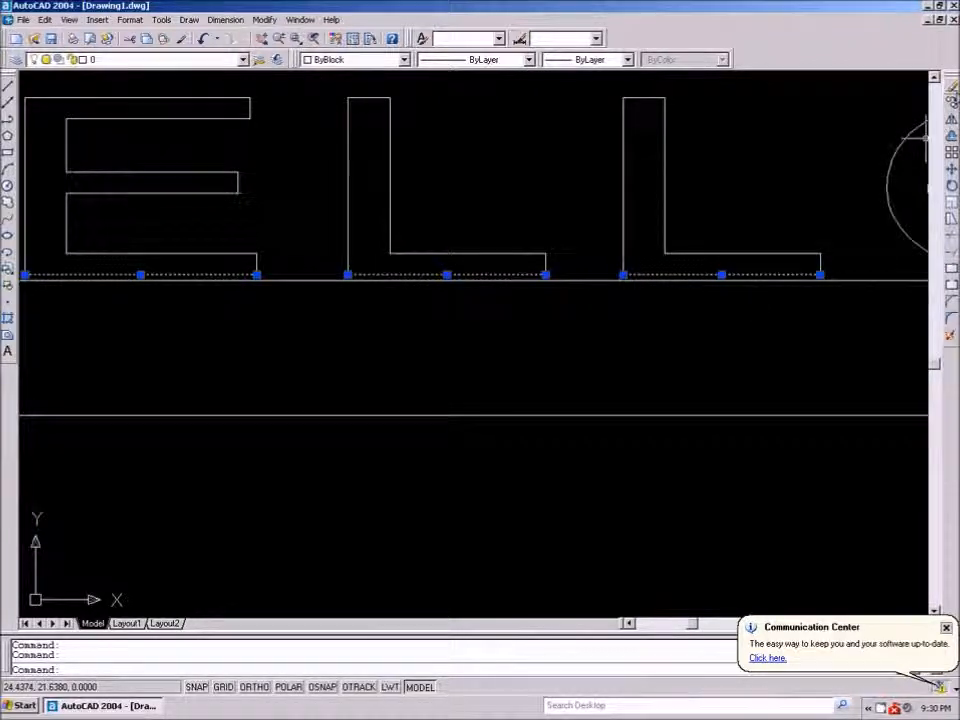
{"action": "left_click", "coordinate": [951, 87]}
- Erase the short line segments forming the lowest section of the O's outer curve, nearest the bar
{"action": "scroll", "coordinate": [590, 350], "scroll_direction": "down", "scroll_amount": 4}
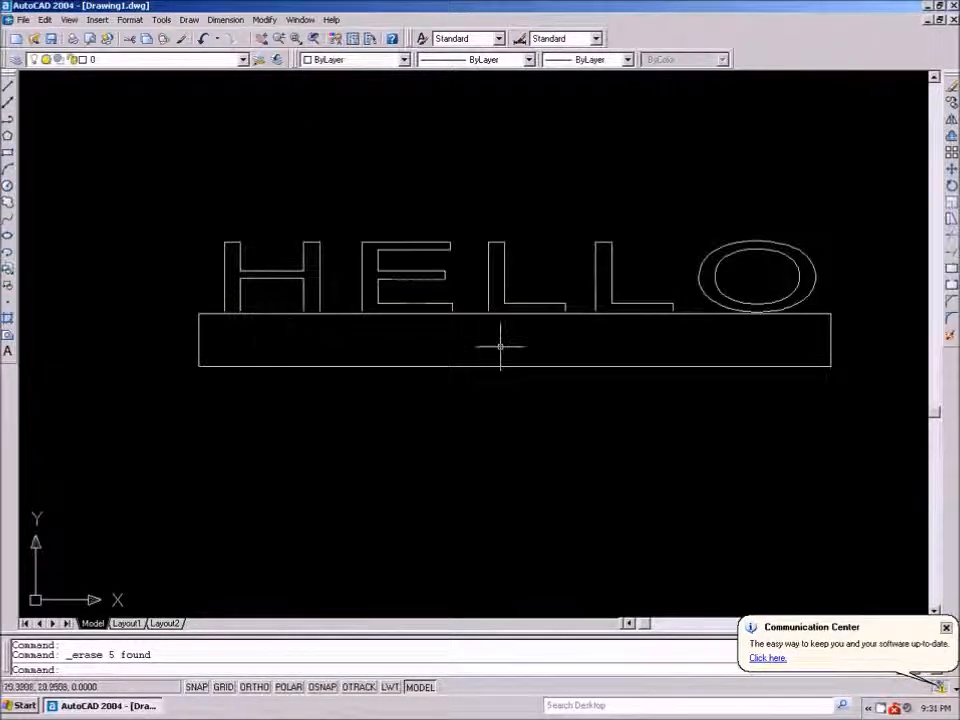
{"action": "scroll", "coordinate": [560, 330], "scroll_direction": "down", "scroll_amount": 1}
{"action": "scroll", "coordinate": [626, 306], "scroll_direction": "up", "scroll_amount": 7}
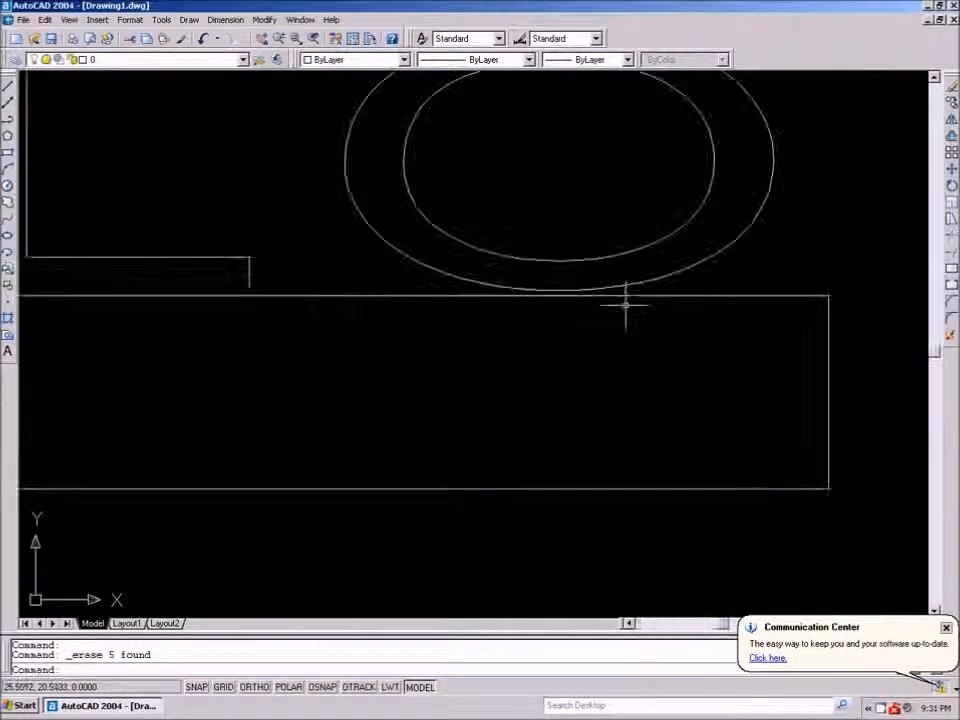
{"action": "left_click", "coordinate": [520, 287]}
{"action": "scroll", "coordinate": [520, 287], "scroll_direction": "up", "scroll_amount": 3}
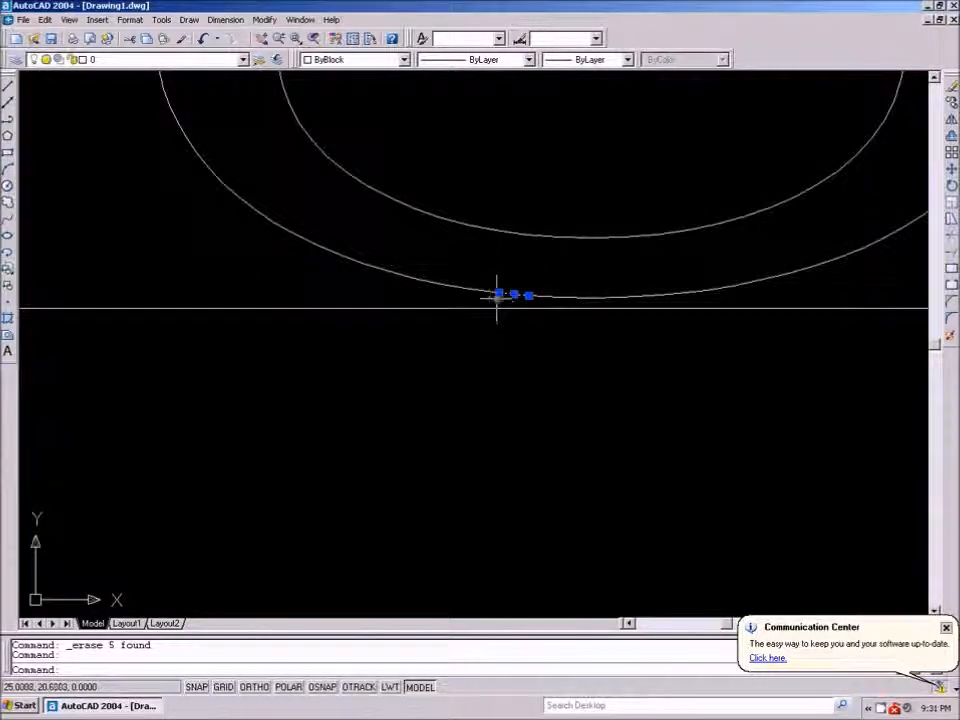
{"action": "left_click", "coordinate": [757, 267]}
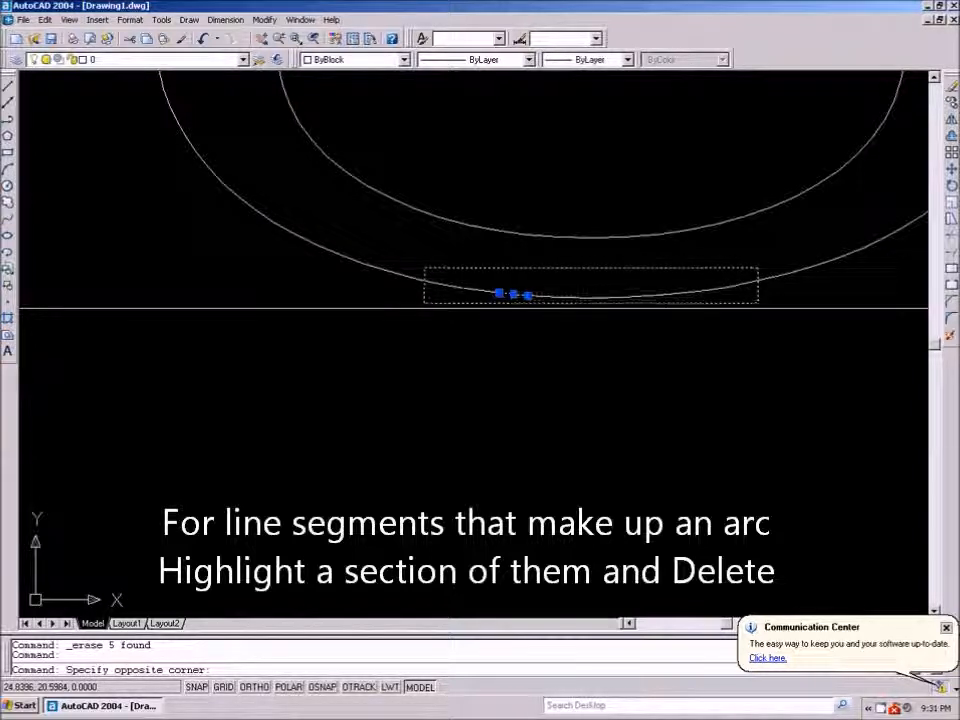
{"action": "left_click", "coordinate": [424, 302]}
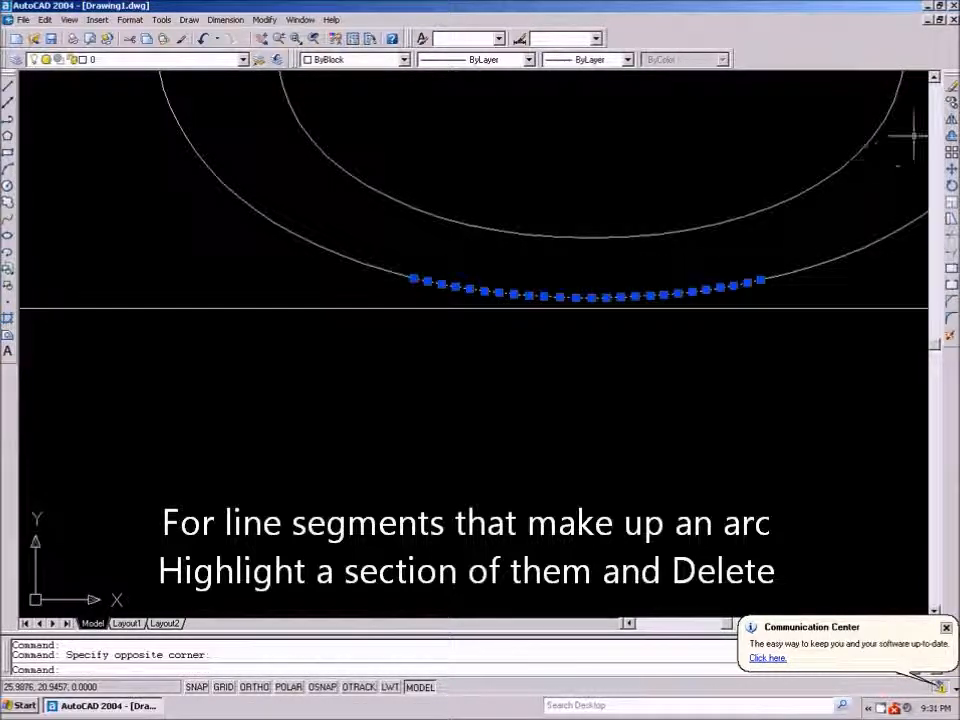
{"action": "key", "text": "Delete"}
- Break the bar's upper edge beneath both legs of the H, leaving a gap as wide as each leg
{"action": "scroll", "coordinate": [825, 300], "scroll_direction": "down", "scroll_amount": 3}
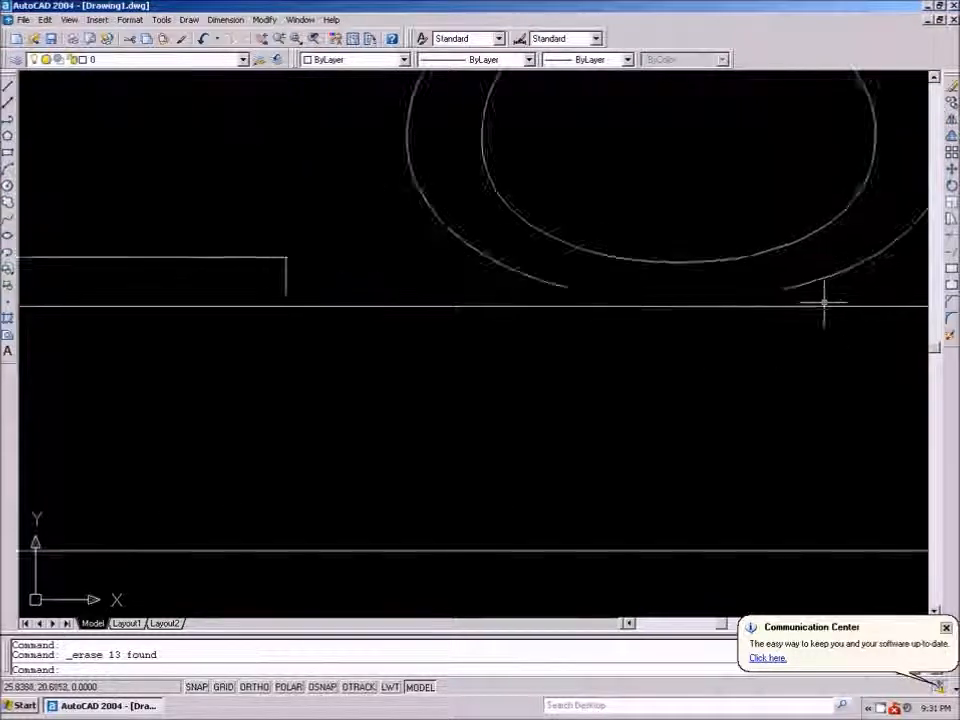
{"action": "scroll", "coordinate": [822, 310], "scroll_direction": "down", "scroll_amount": 2}
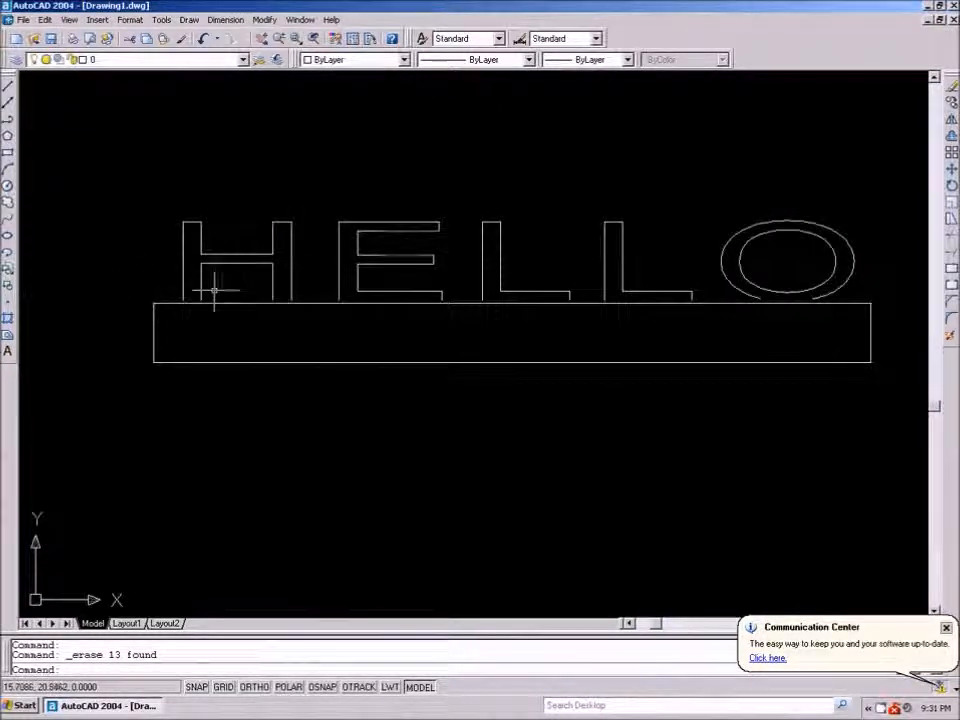
{"action": "scroll", "coordinate": [189, 297], "scroll_direction": "up", "scroll_amount": 2}
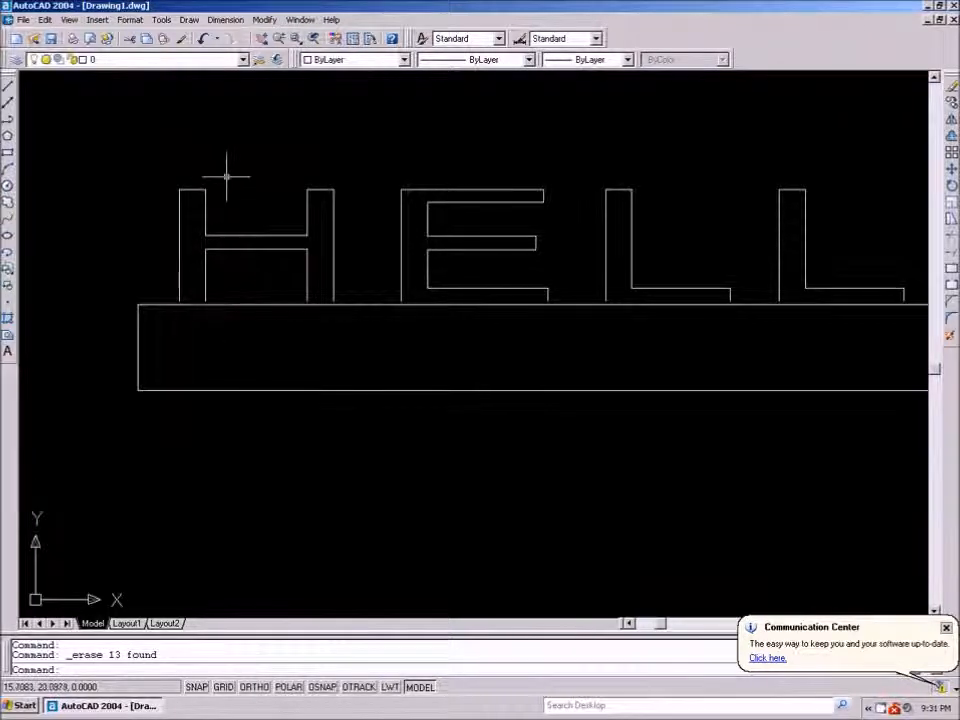
{"action": "left_click", "coordinate": [265, 19]}
{"action": "left_click", "coordinate": [303, 280]}
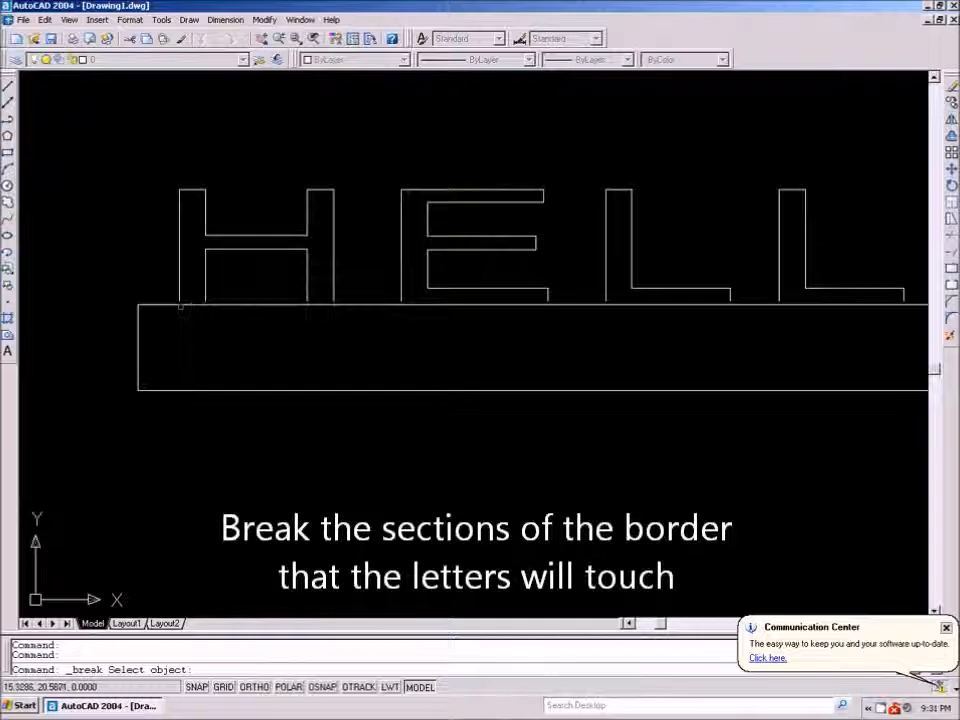
{"action": "left_click", "coordinate": [195, 305]}
{"action": "right_click", "coordinate": [232, 292]}
{"action": "left_click", "coordinate": [300, 302]}
{"action": "left_click", "coordinate": [352, 304]}
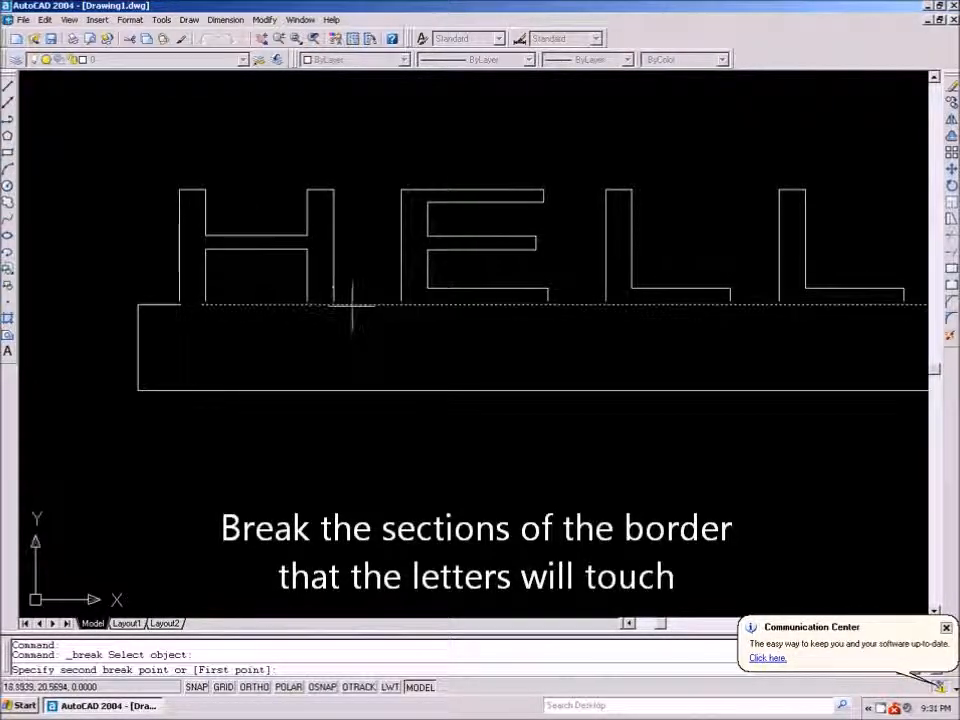
{"action": "left_click", "coordinate": [400, 304]}
- Break the bar's upper edge beneath the E across the full width of the letter's base
{"action": "right_click", "coordinate": [424, 212]}
{"action": "left_click", "coordinate": [458, 218]}
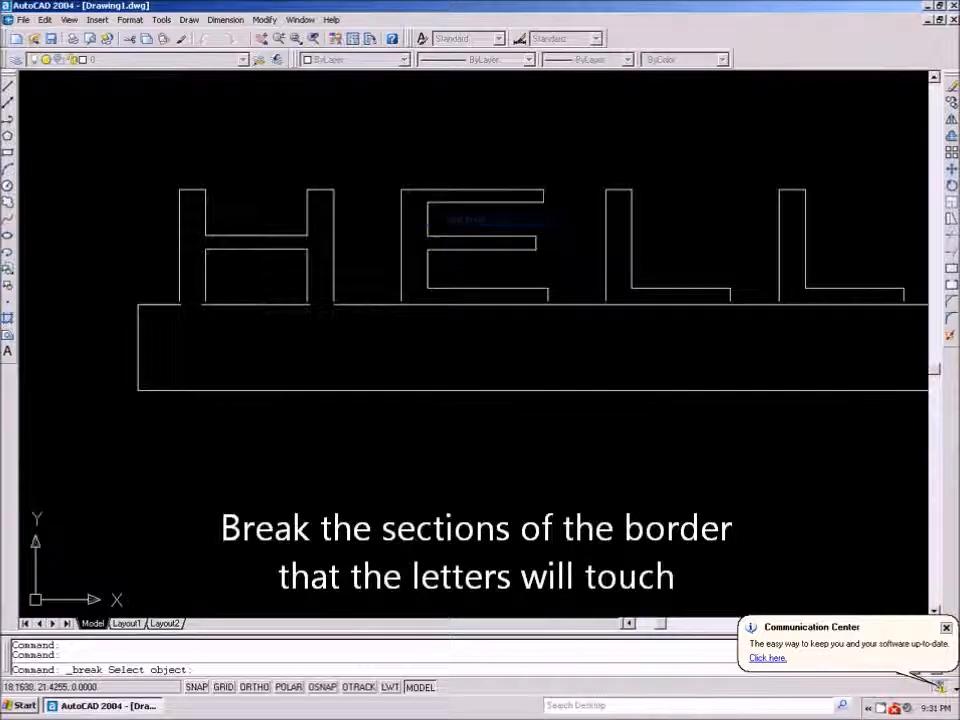
{"action": "left_click", "coordinate": [400, 304]}
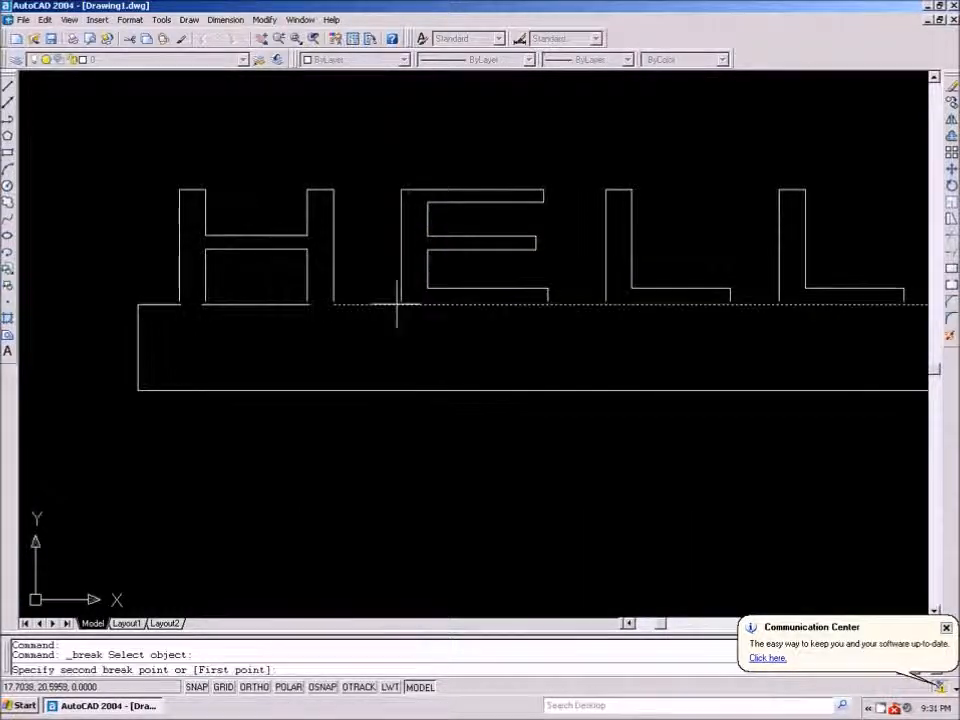
{"action": "left_click", "coordinate": [548, 306]}
- Break the bar's upper edge beneath the first L, with the gap slightly inside the letter's base width
{"action": "right_click", "coordinate": [522, 313]}
{"action": "left_click", "coordinate": [530, 313]}
{"action": "left_click", "coordinate": [622, 304]}
{"action": "left_click", "coordinate": [718, 304]}
- Break the bar's upper edge beneath the second L, from inside its stem to the end of its base
{"action": "right_click", "coordinate": [606, 321]}
{"action": "left_click", "coordinate": [630, 327]}
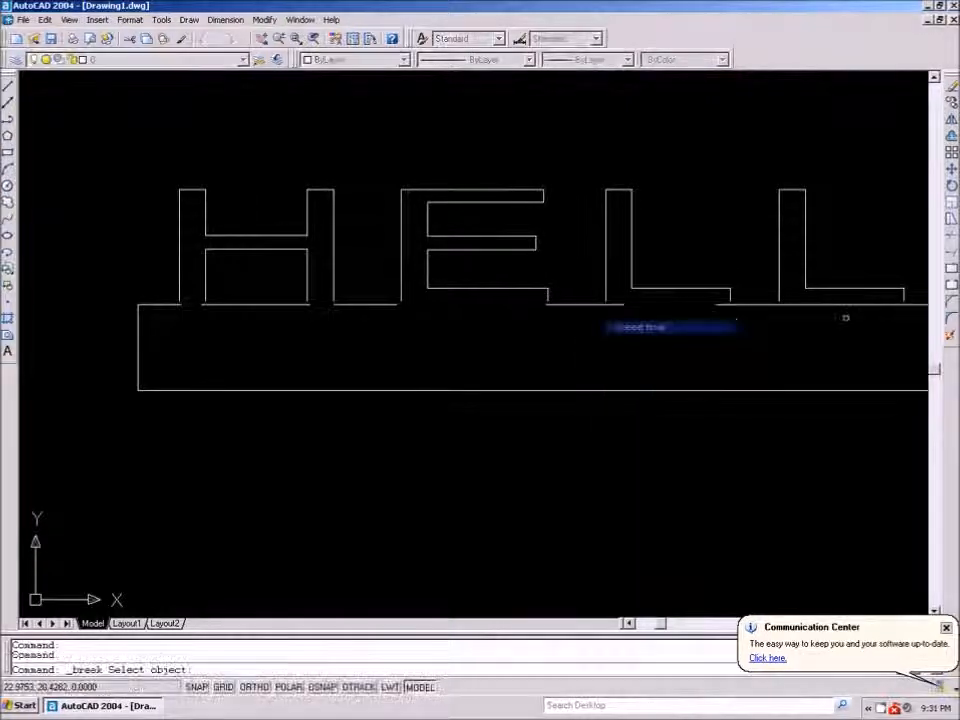
{"action": "left_click", "coordinate": [840, 305]}
{"action": "left_click", "coordinate": [900, 306]}
- Break the bar's upper edge beneath the O, matching the opening between the two cut ends of its outer curve
{"action": "scroll", "coordinate": [440, 270], "scroll_direction": "down", "scroll_amount": 4}
{"action": "scroll", "coordinate": [519, 272], "scroll_direction": "up", "scroll_amount": 7}
{"action": "scroll", "coordinate": [392, 258], "scroll_direction": "up", "scroll_amount": 3}
{"action": "right_click", "coordinate": [408, 265]}
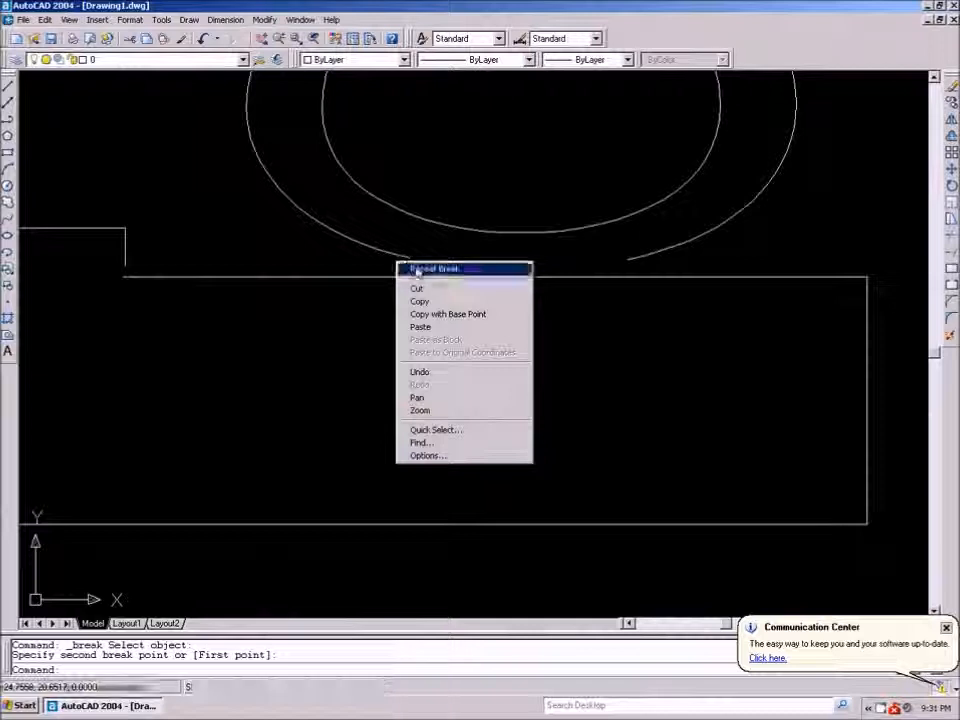
{"action": "left_click", "coordinate": [408, 268]}
{"action": "left_click", "coordinate": [411, 277]}
{"action": "left_click", "coordinate": [627, 277]}
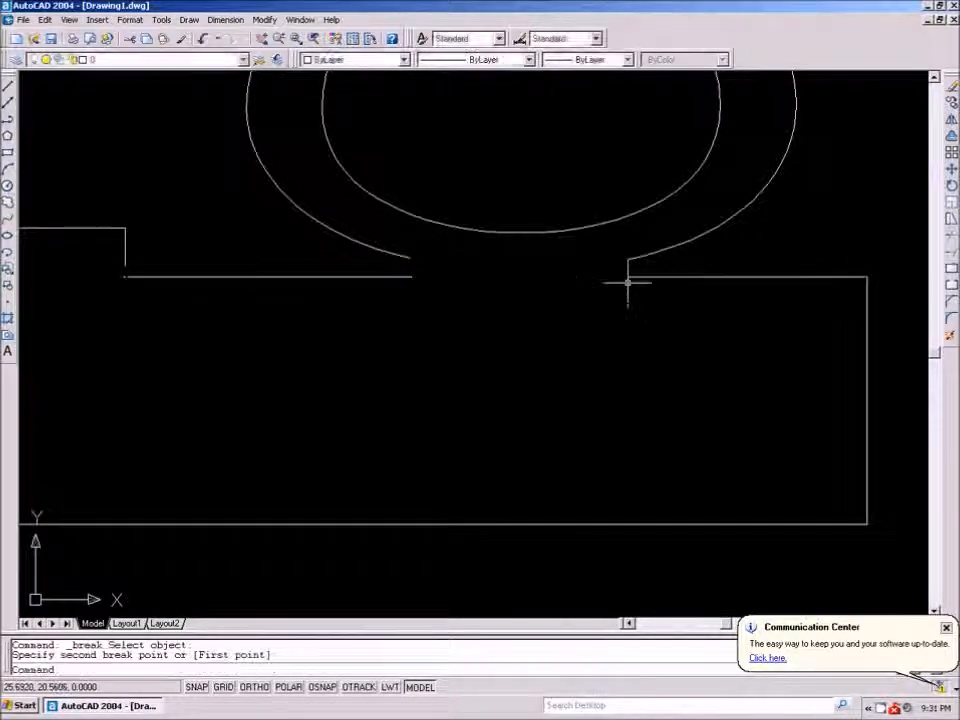
- Join both sides of the H's left leg to the adjacent bar edge segments with zero-distance chamfers
{"action": "scroll", "coordinate": [645, 300], "scroll_direction": "down", "scroll_amount": 5}
{"action": "scroll", "coordinate": [454, 300], "scroll_direction": "up", "scroll_amount": 4}
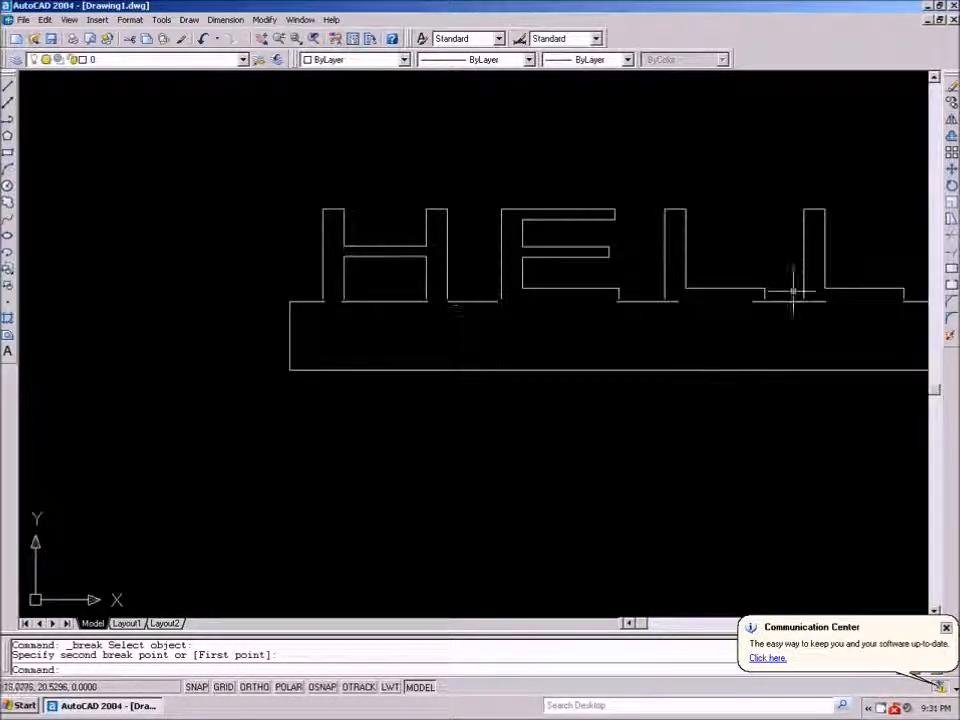
{"action": "left_click", "coordinate": [951, 307]}
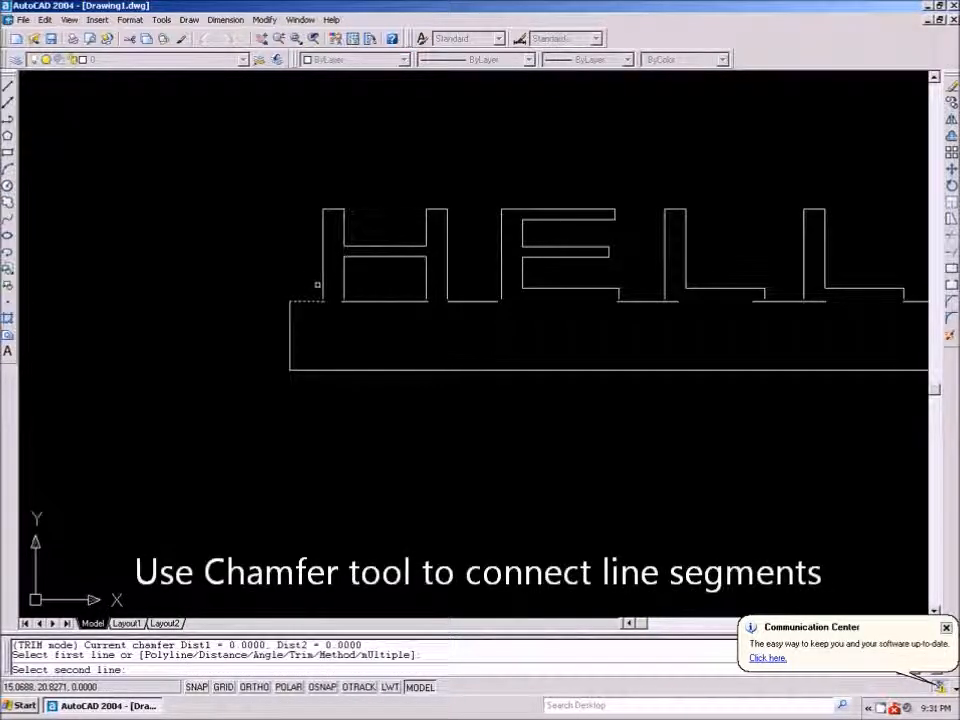
{"action": "left_click", "coordinate": [321, 280]}
{"action": "right_click", "coordinate": [333, 267]}
{"action": "left_click", "coordinate": [370, 275]}
{"action": "left_click", "coordinate": [342, 287]}
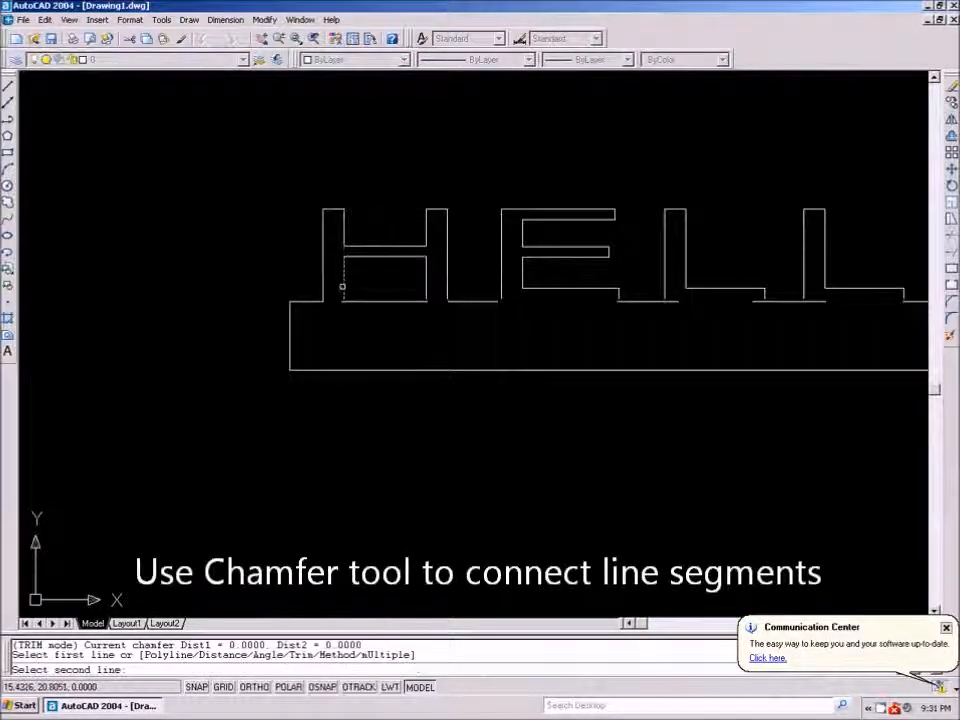
{"action": "left_click", "coordinate": [366, 299]}
- Chamfer both sides of the H's right leg to the bar edge segments beside them at zero distance
{"action": "right_click", "coordinate": [421, 267]}
{"action": "left_click", "coordinate": [458, 275]}
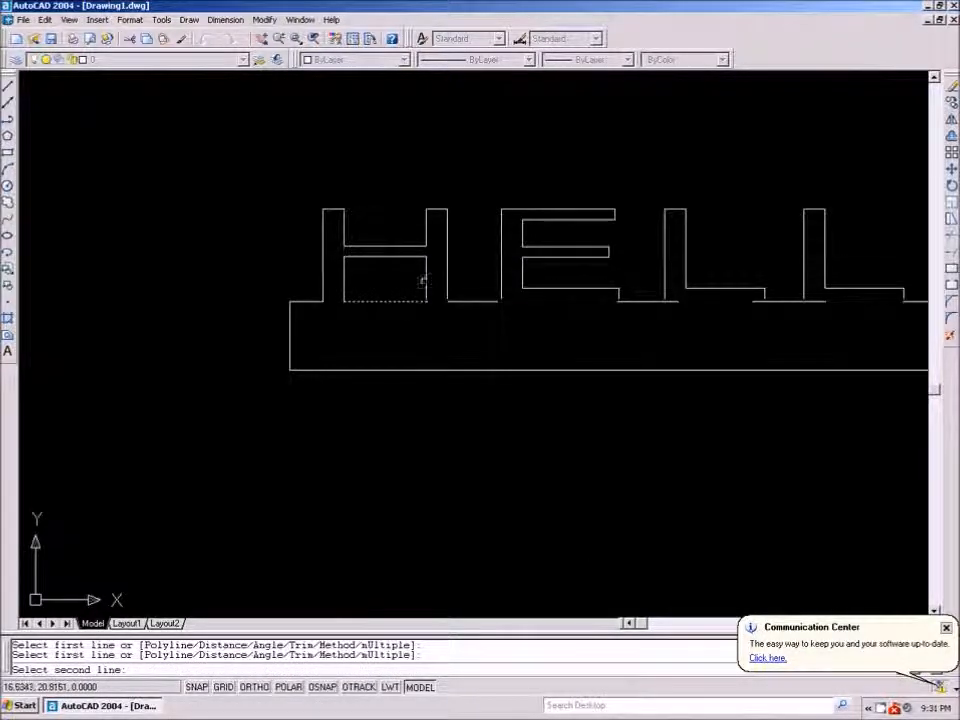
{"action": "left_click", "coordinate": [427, 270]}
{"action": "right_click", "coordinate": [446, 262]}
{"action": "left_click", "coordinate": [472, 270]}
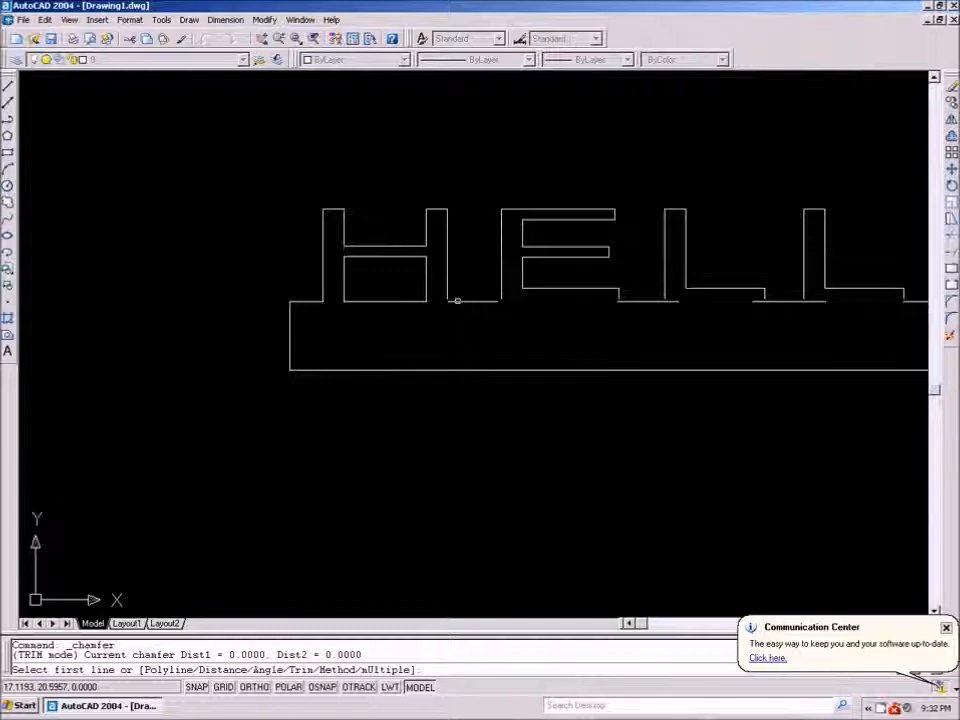
{"action": "left_click", "coordinate": [447, 282]}
- Join the E's outer left side and the right end of its base to the neighbouring bar edge segments with Chamfer
{"action": "right_click", "coordinate": [476, 268]}
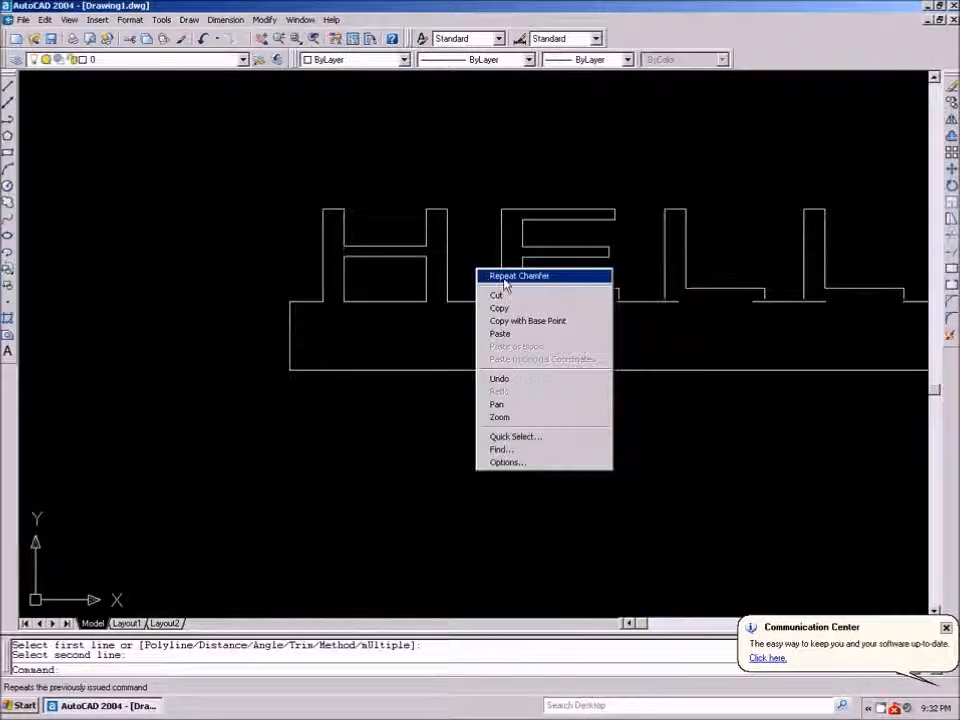
{"action": "left_click", "coordinate": [495, 275]}
{"action": "left_click", "coordinate": [490, 302]}
{"action": "left_click", "coordinate": [499, 277]}
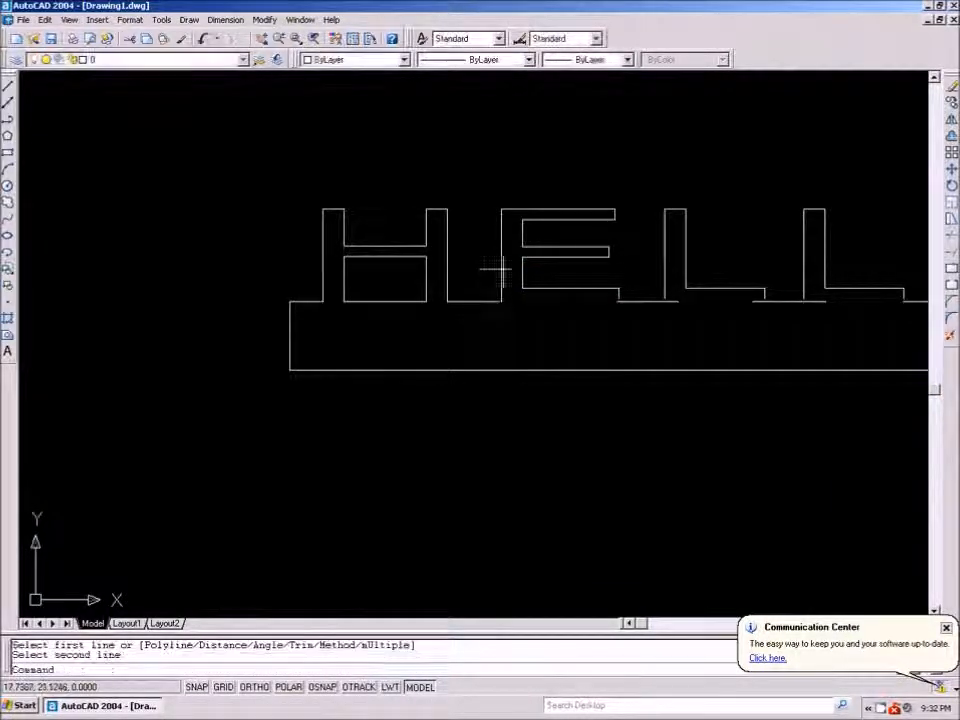
{"action": "right_click", "coordinate": [583, 270]}
{"action": "left_click", "coordinate": [615, 272]}
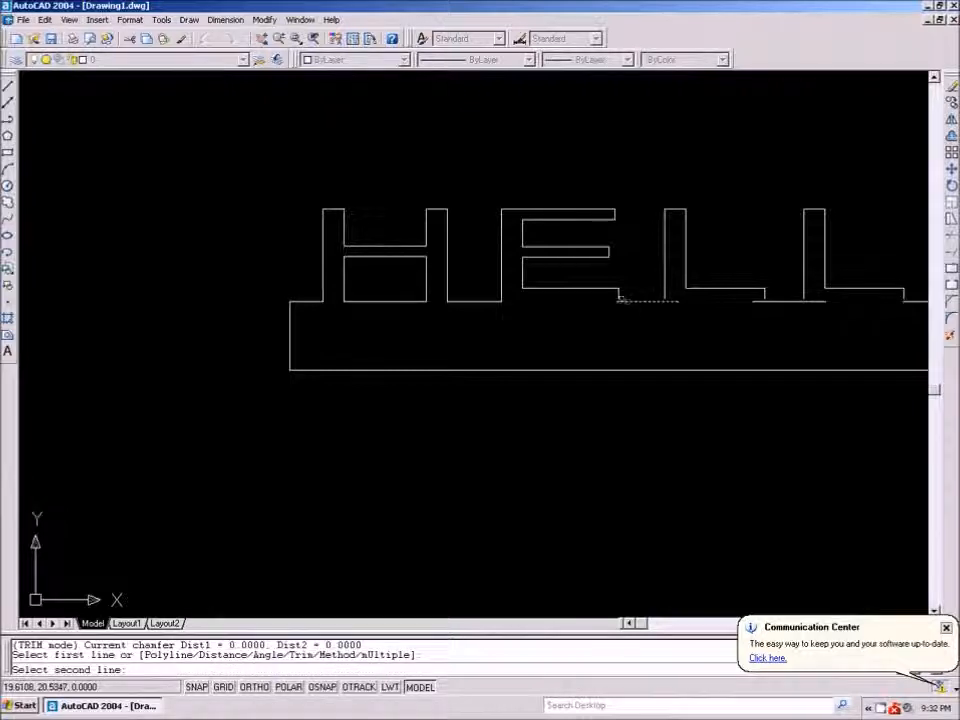
{"action": "left_click", "coordinate": [664, 285]}
- Chamfer the first L's outer stem side and the end of its base to the adjoining bar edge segments
{"action": "right_click", "coordinate": [628, 272]}
{"action": "left_click", "coordinate": [647, 279]}
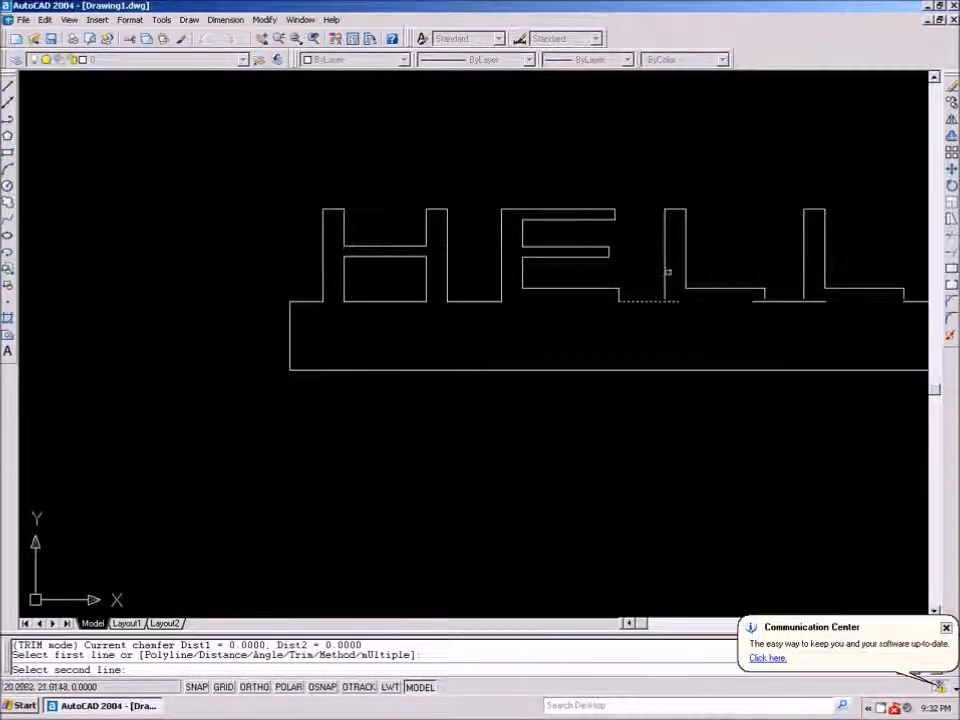
{"action": "right_click", "coordinate": [604, 270]}
{"action": "left_click", "coordinate": [635, 279]}
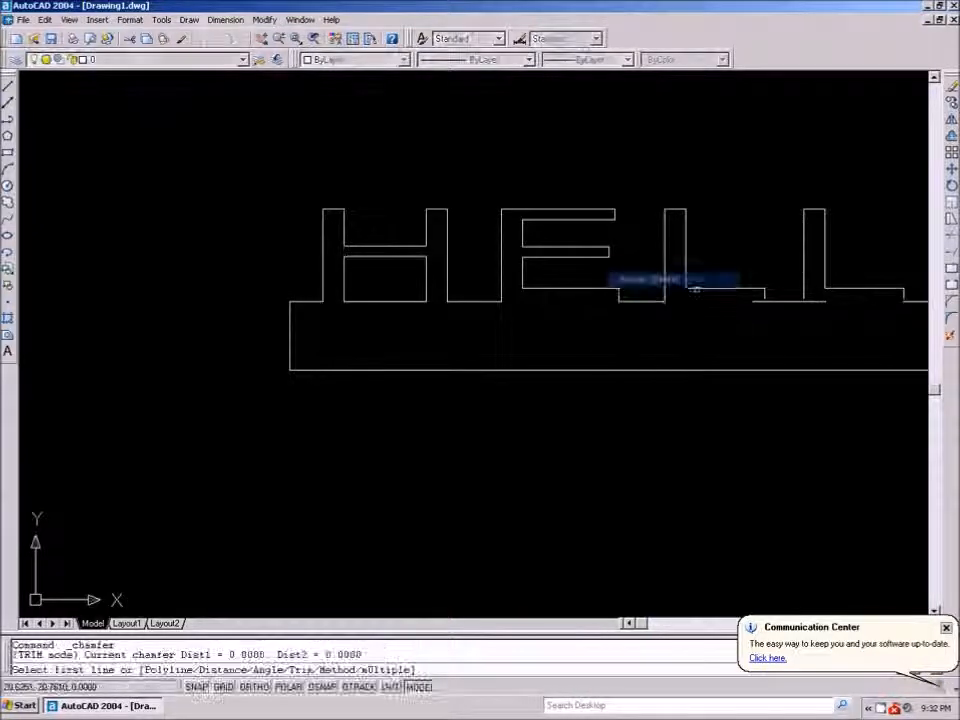
{"action": "left_click", "coordinate": [777, 301]}
- Join the second L's outer stem side and the end of its base to the bar's upper edge segments with Chamfer
{"action": "scroll", "coordinate": [492, 263], "scroll_direction": "down", "scroll_amount": 3}
{"action": "scroll", "coordinate": [606, 272], "scroll_direction": "up", "scroll_amount": 4}
{"action": "right_click", "coordinate": [628, 279]}
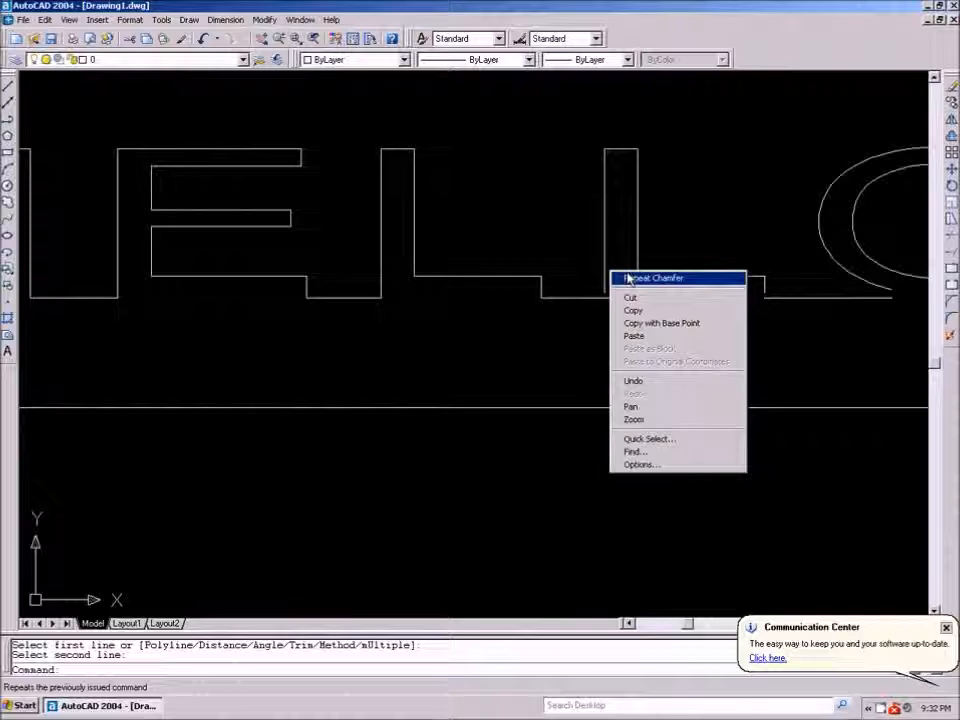
{"action": "left_click", "coordinate": [640, 278]}
{"action": "key", "text": "Escape"}
{"action": "right_click", "coordinate": [619, 259]}
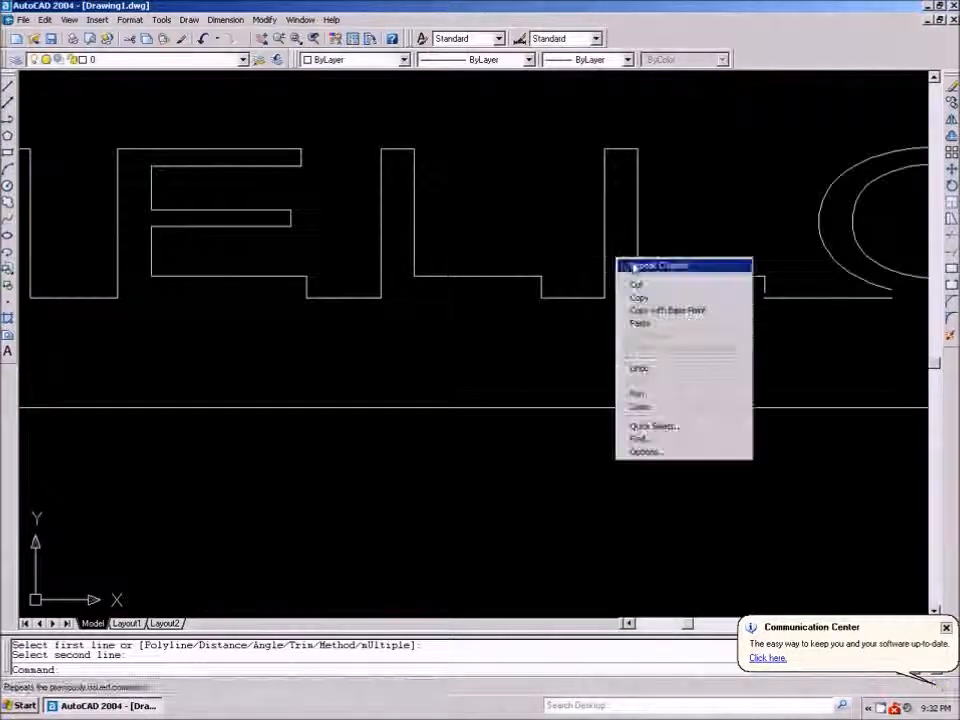
{"action": "left_click", "coordinate": [655, 264]}
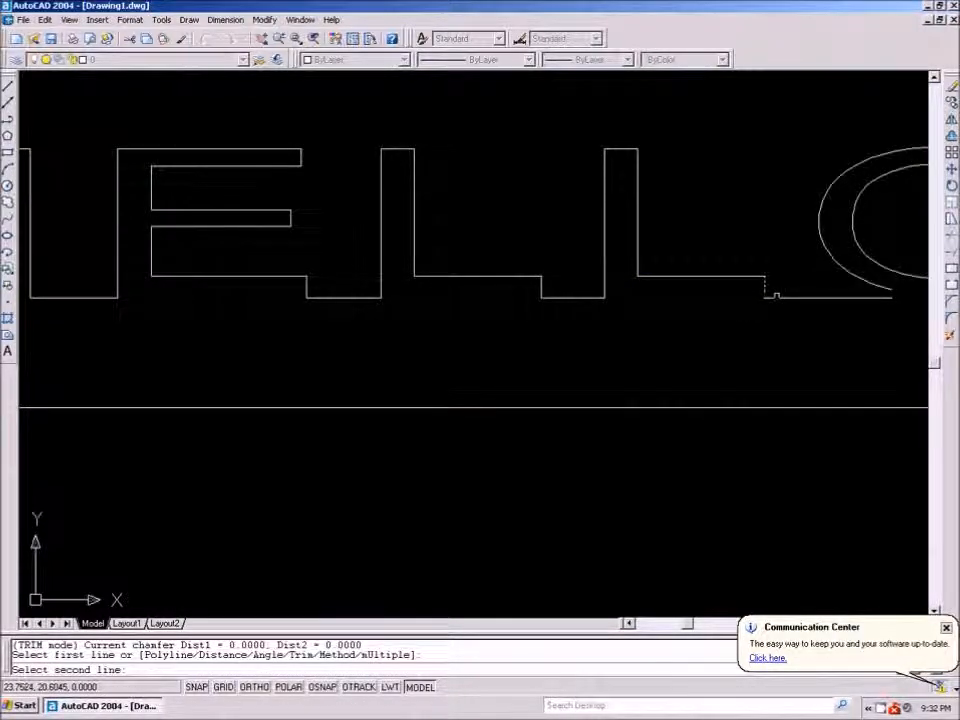
{"action": "left_click", "coordinate": [776, 296]}
- Examine the joined outline and the gaps between the O's cut ends and the bar's upper edge
{"action": "scroll", "coordinate": [776, 296], "scroll_direction": "down", "scroll_amount": 1}
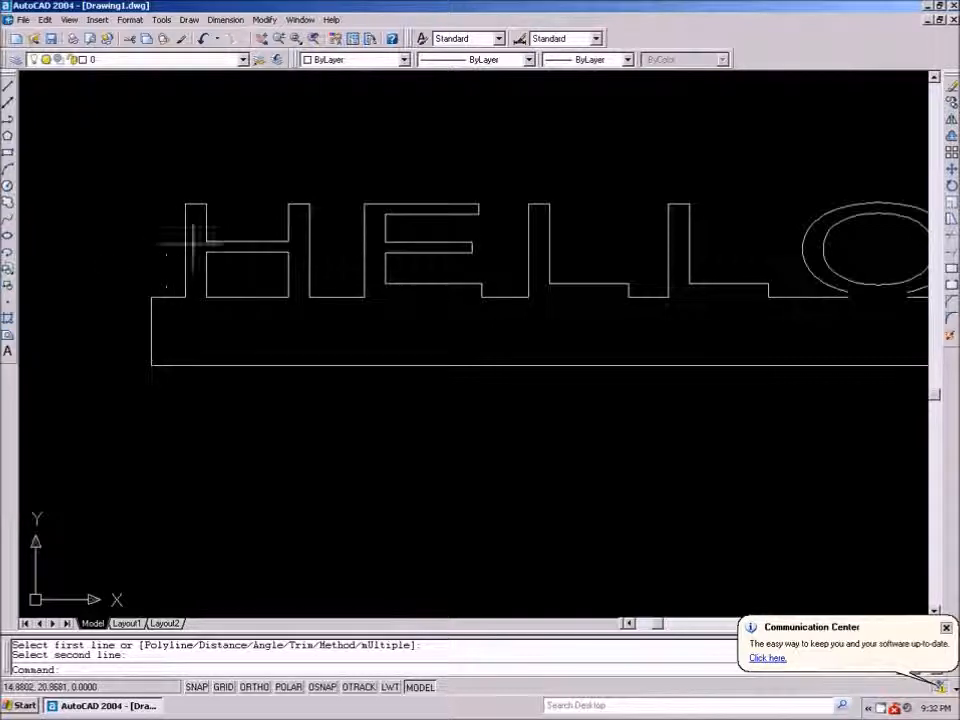
{"action": "scroll", "coordinate": [381, 214], "scroll_direction": "down", "scroll_amount": 3}
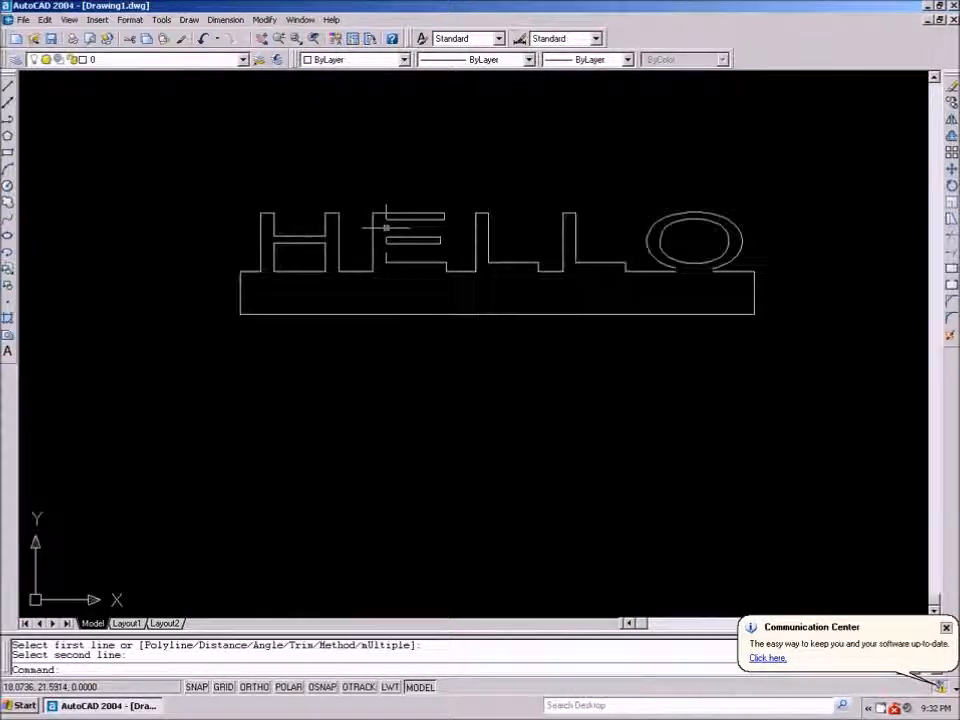
{"action": "scroll", "coordinate": [572, 245], "scroll_direction": "up", "scroll_amount": 3}
{"action": "scroll", "coordinate": [540, 298], "scroll_direction": "up", "scroll_amount": 3}
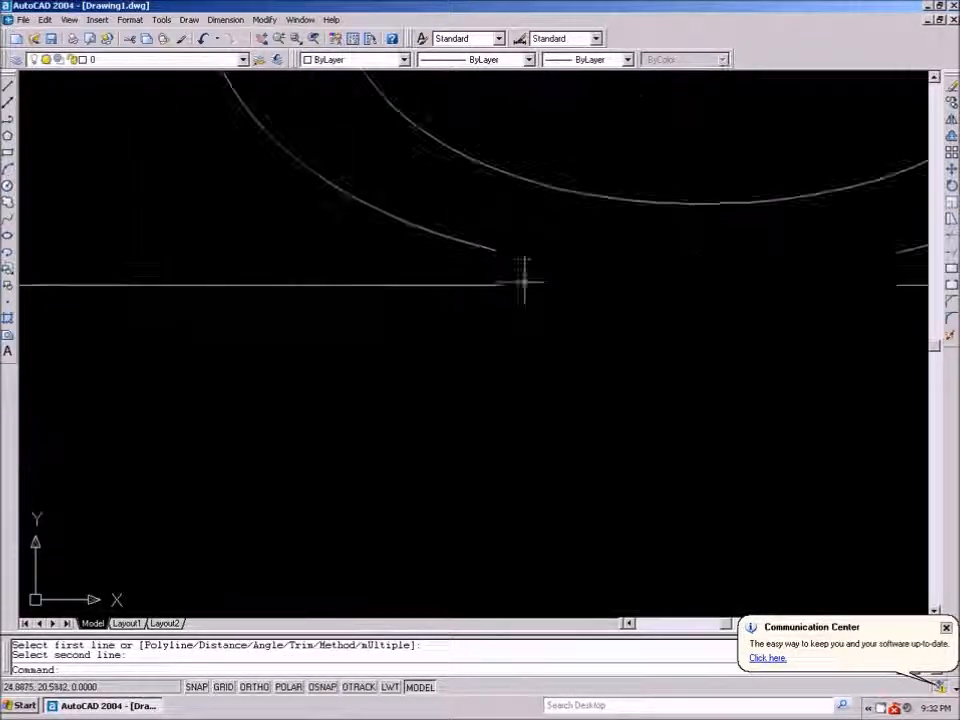
{"action": "scroll", "coordinate": [490, 253], "scroll_direction": "up", "scroll_amount": 2}
{"action": "scroll", "coordinate": [497, 253], "scroll_direction": "up", "scroll_amount": 2}
{"action": "scroll", "coordinate": [503, 250], "scroll_direction": "up", "scroll_amount": 1}
{"action": "scroll", "coordinate": [506, 255], "scroll_direction": "down", "scroll_amount": 2}
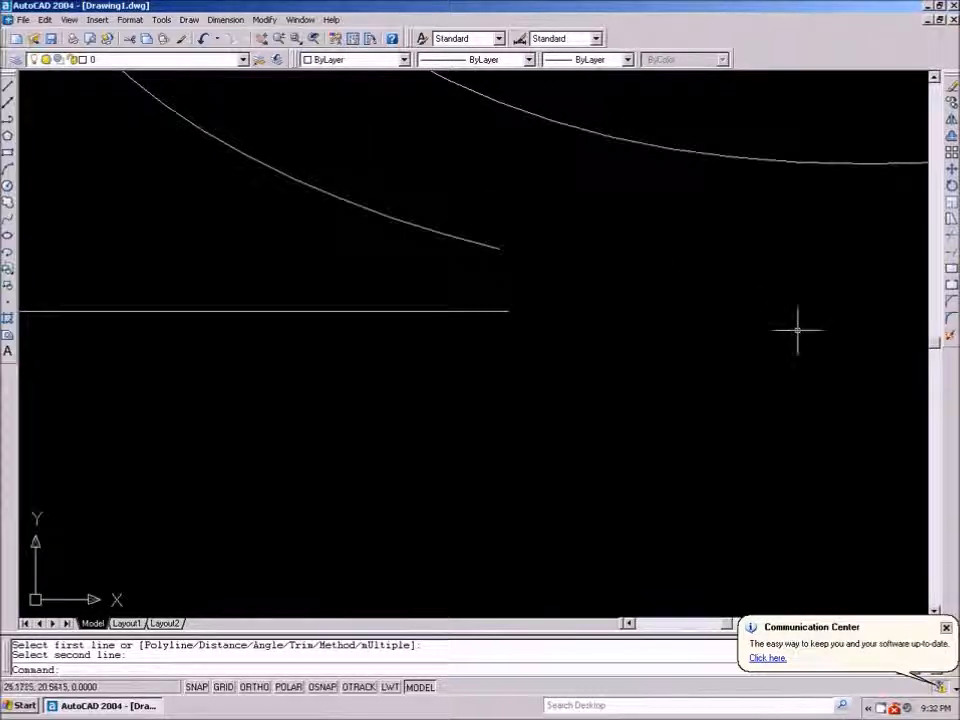
{"action": "scroll", "coordinate": [800, 326], "scroll_direction": "down", "scroll_amount": 2}
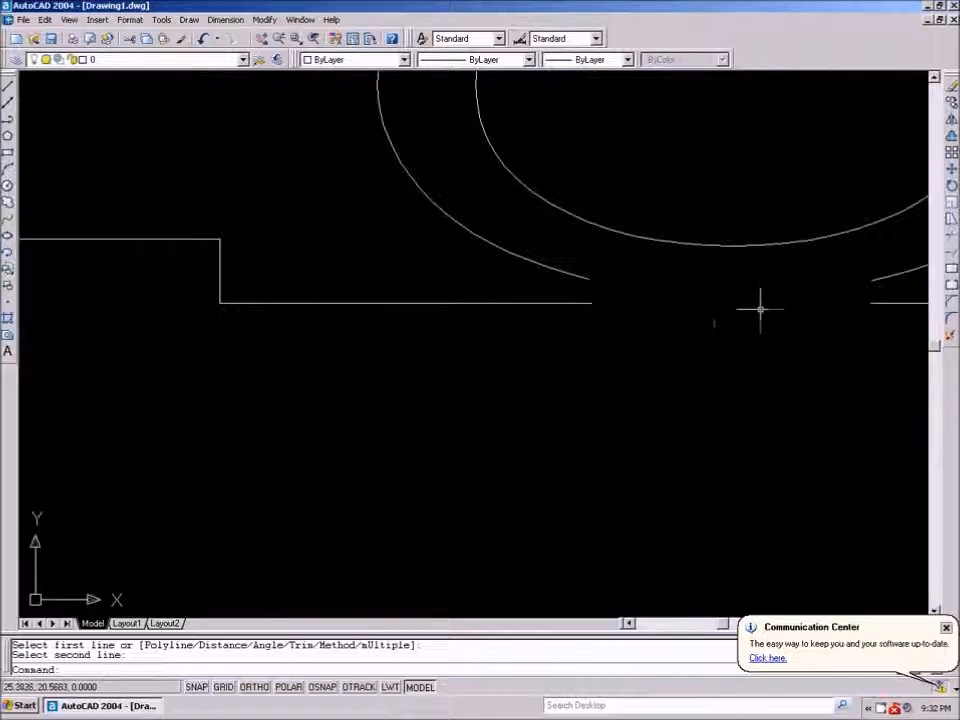
- With object snap on, draw a line from the O's left cut end to the end of the bar edge below it
{"action": "left_click", "coordinate": [189, 19]}
{"action": "left_click", "coordinate": [197, 34]}
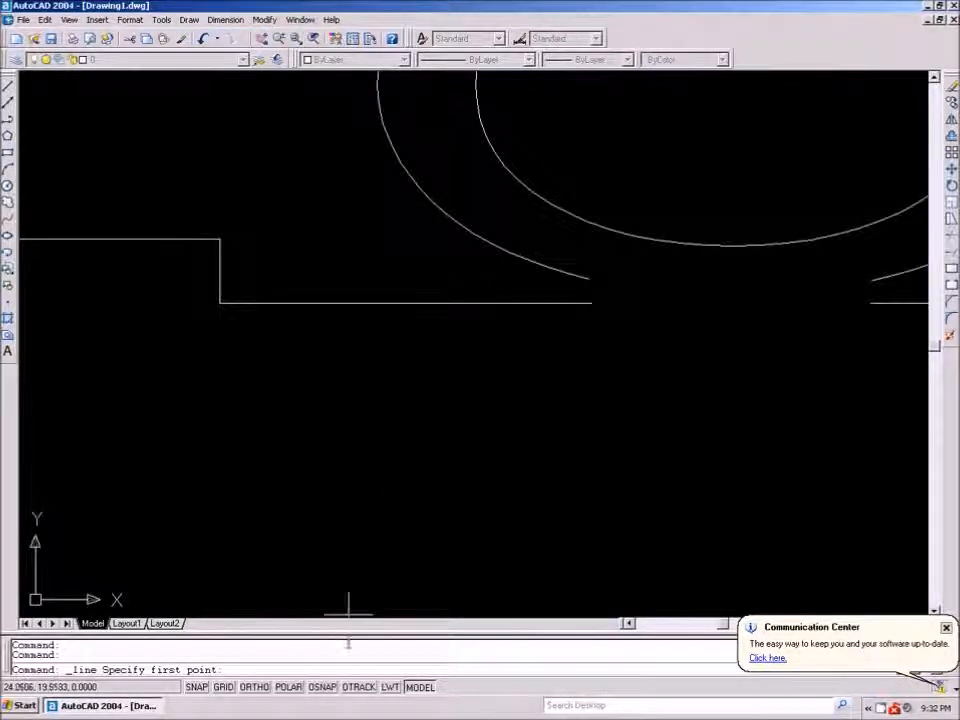
{"action": "key", "text": "F3"}
{"action": "scroll", "coordinate": [590, 288], "scroll_direction": "up", "scroll_amount": 3}
{"action": "scroll", "coordinate": [590, 289], "scroll_direction": "up", "scroll_amount": 4}
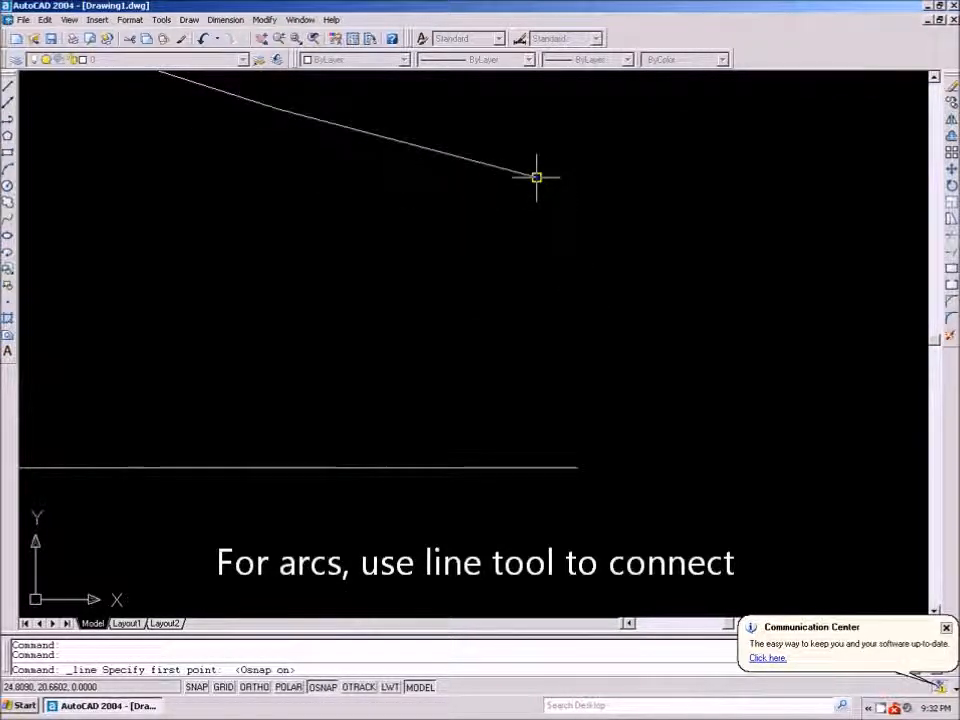
{"action": "left_click", "coordinate": [536, 177]}
{"action": "left_click", "coordinate": [577, 467]}
{"action": "right_click", "coordinate": [610, 233]}
{"action": "left_click", "coordinate": [630, 225]}
- Draw a snapped line from the O's right cut end to the end of the bar edge below it
{"action": "scroll", "coordinate": [446, 332], "scroll_direction": "down", "scroll_amount": 8}
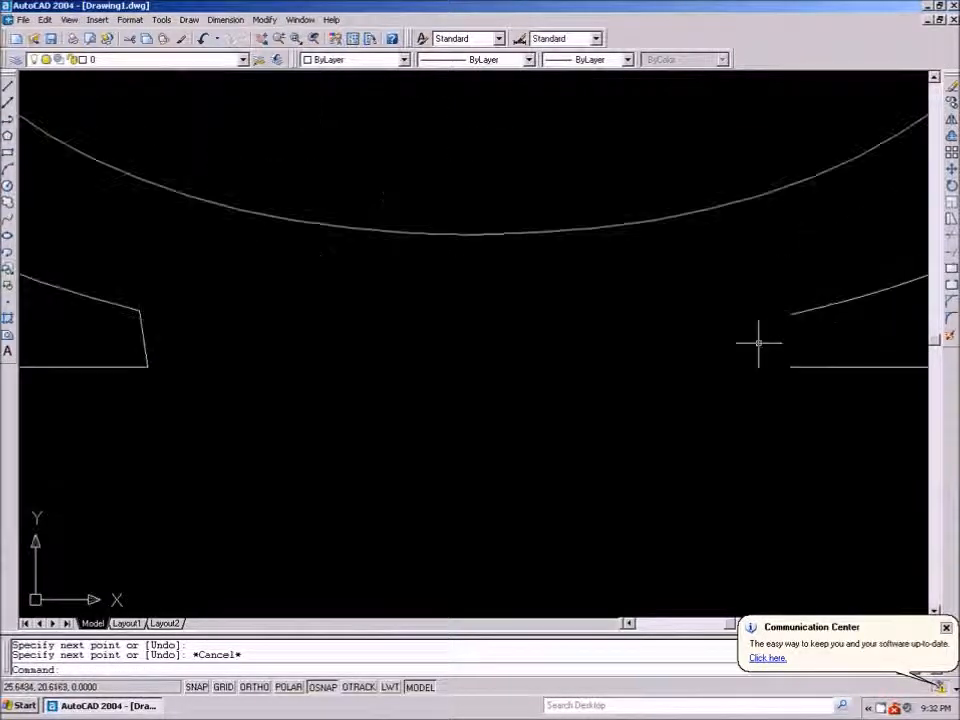
{"action": "scroll", "coordinate": [759, 343], "scroll_direction": "up", "scroll_amount": 3}
{"action": "right_click", "coordinate": [788, 324]}
{"action": "left_click", "coordinate": [832, 334]}
{"action": "scroll", "coordinate": [818, 323], "scroll_direction": "up", "scroll_amount": 5}
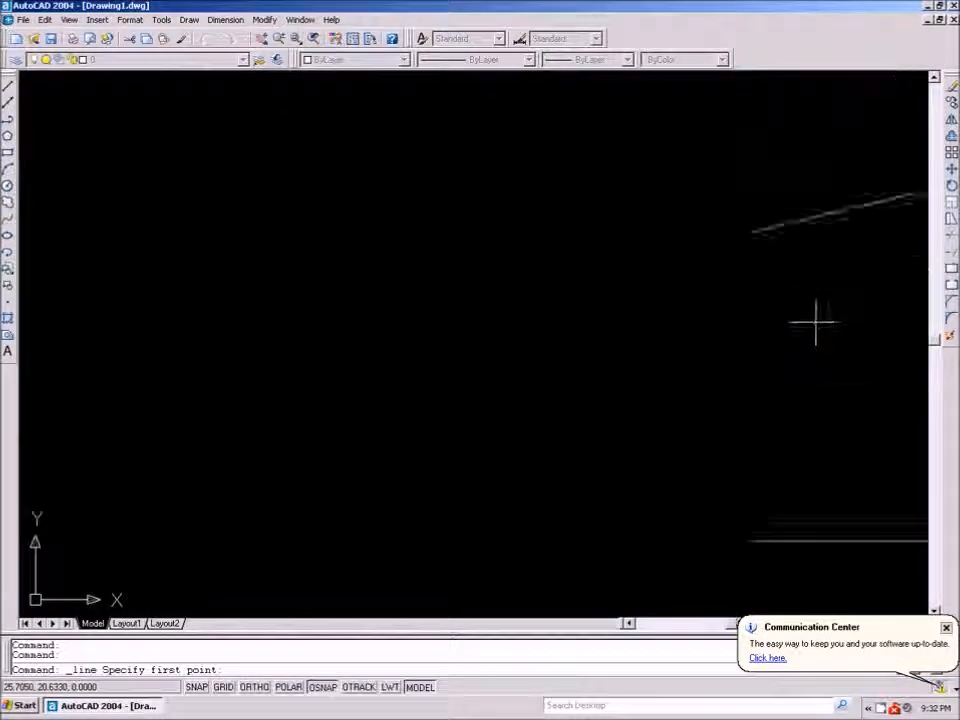
{"action": "left_click", "coordinate": [722, 195]}
{"action": "scroll", "coordinate": [681, 212], "scroll_direction": "down", "scroll_amount": 3}
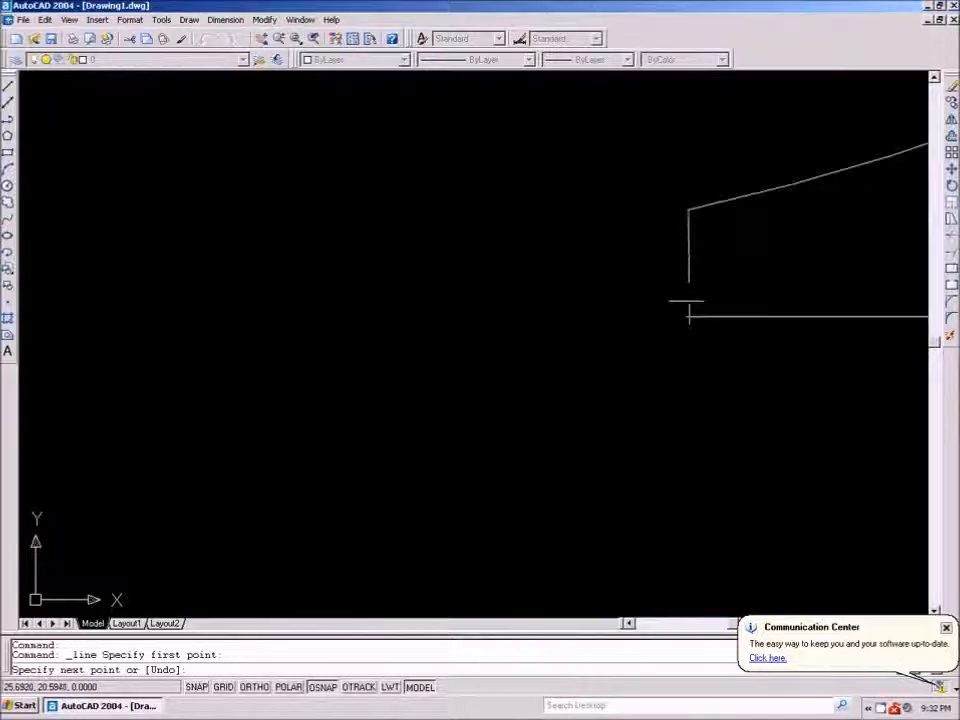
{"action": "left_click", "coordinate": [686, 317]}
{"action": "right_click", "coordinate": [495, 235]}
{"action": "left_click", "coordinate": [514, 240]}
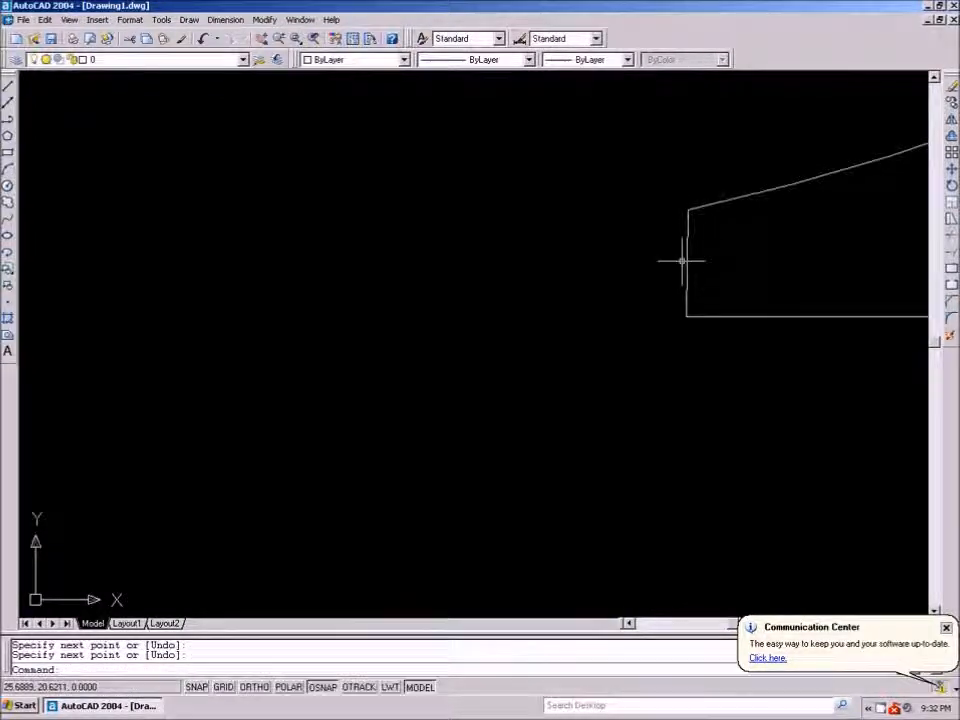
- Measure the vertical length of the O's right connecting line with a linear dimension, without placing the dimension
{"action": "scroll", "coordinate": [692, 248], "scroll_direction": "up", "scroll_amount": 3}
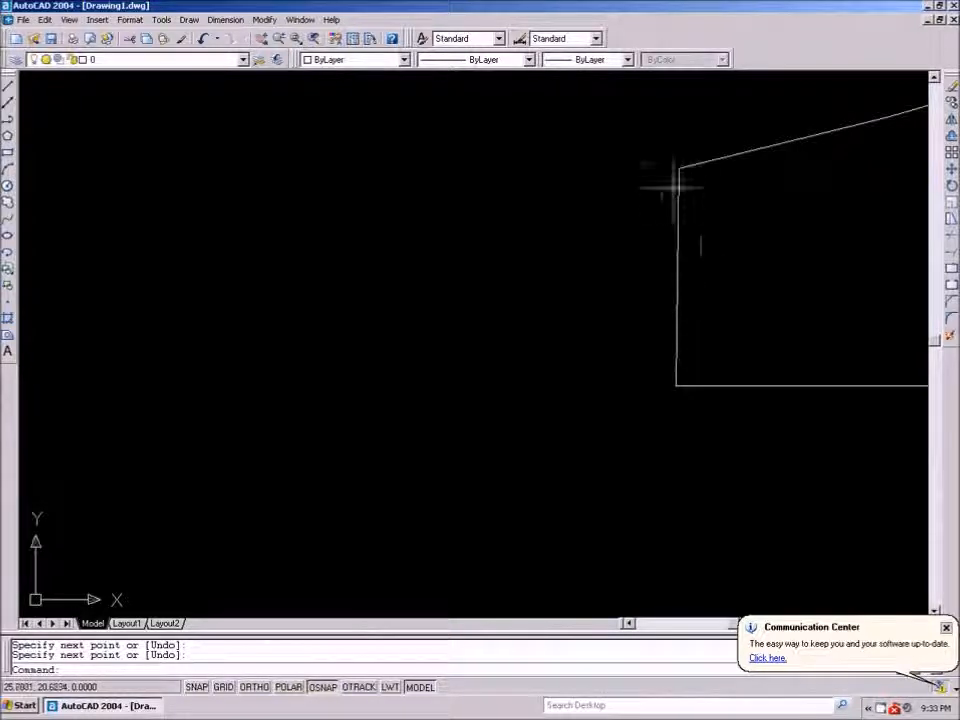
{"action": "left_click", "coordinate": [224, 20]}
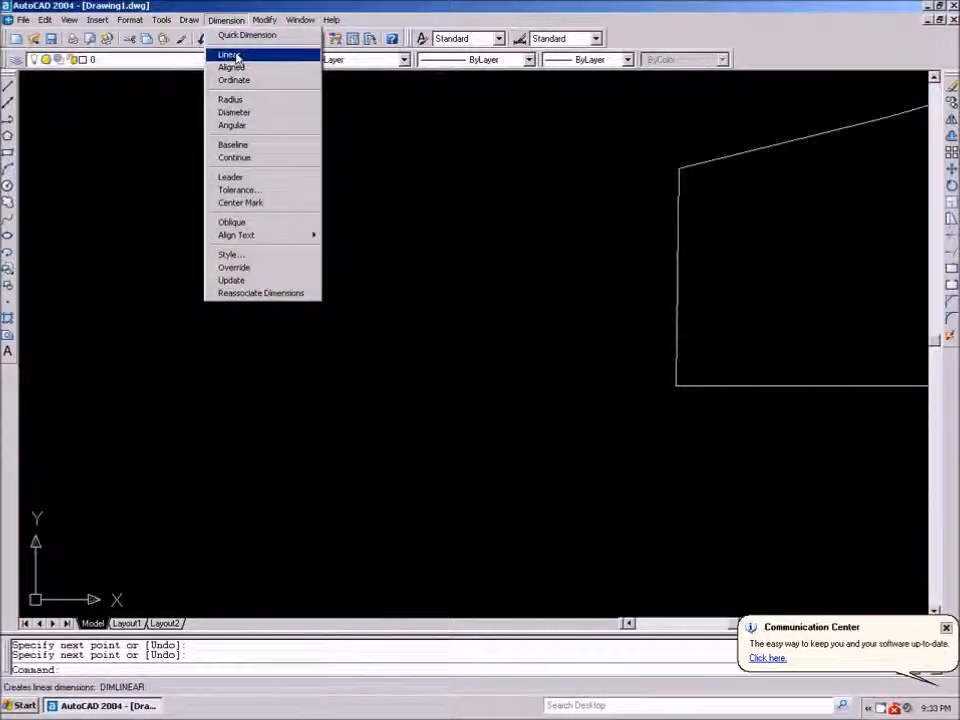
{"action": "left_click", "coordinate": [229, 56]}
{"action": "left_click", "coordinate": [679, 166]}
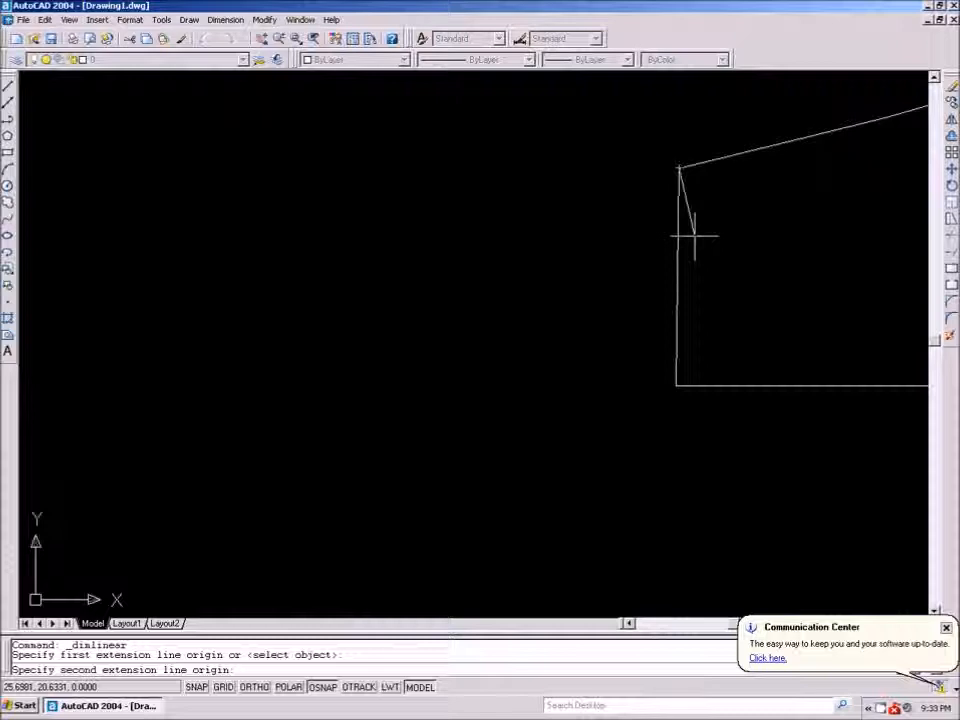
{"action": "left_click", "coordinate": [676, 386]}
{"action": "scroll", "coordinate": [556, 375], "scroll_direction": "down", "scroll_amount": 6}
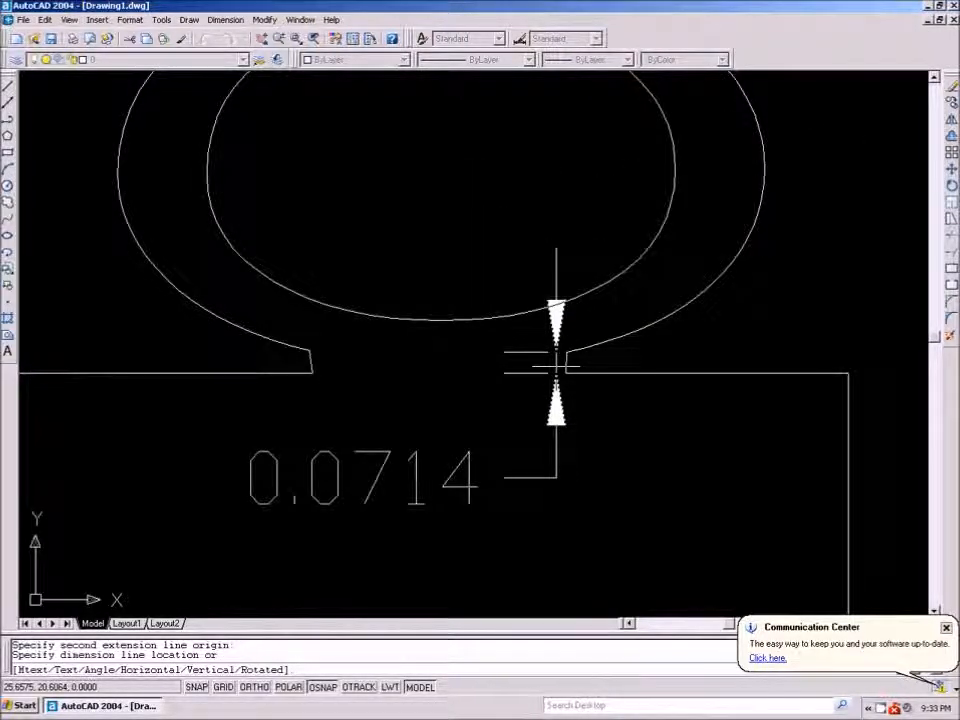
{"action": "key", "text": "Escape"}
- Draw a horizontal centre line across the bar, from the midpoint of its left edge to the midpoint of its right edge
{"action": "scroll", "coordinate": [562, 358], "scroll_direction": "up", "scroll_amount": 3}
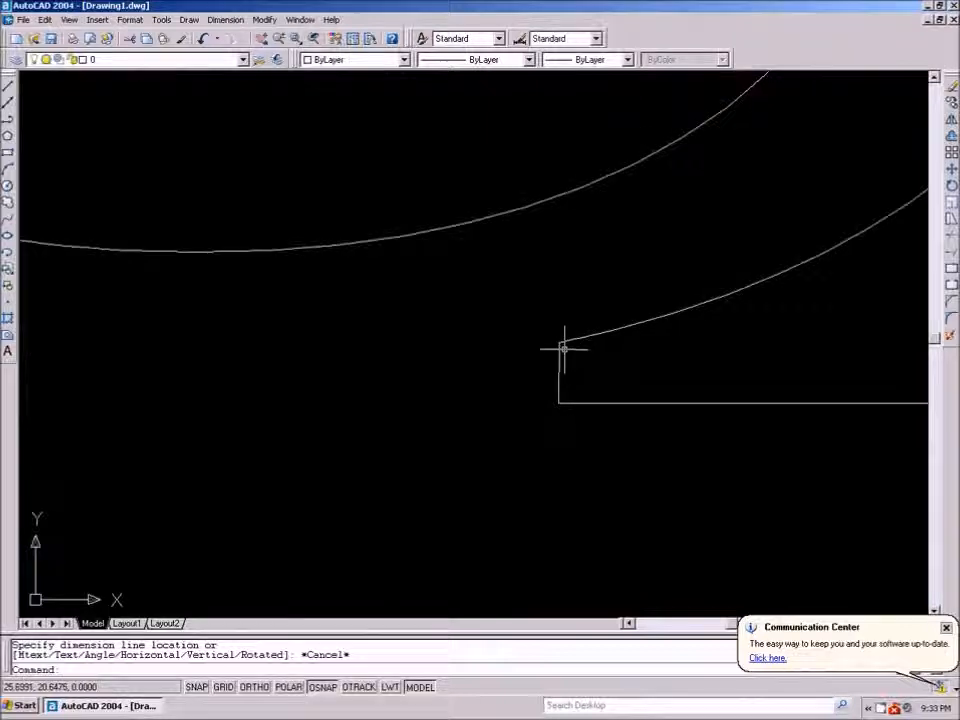
{"action": "scroll", "coordinate": [604, 349], "scroll_direction": "down", "scroll_amount": 3}
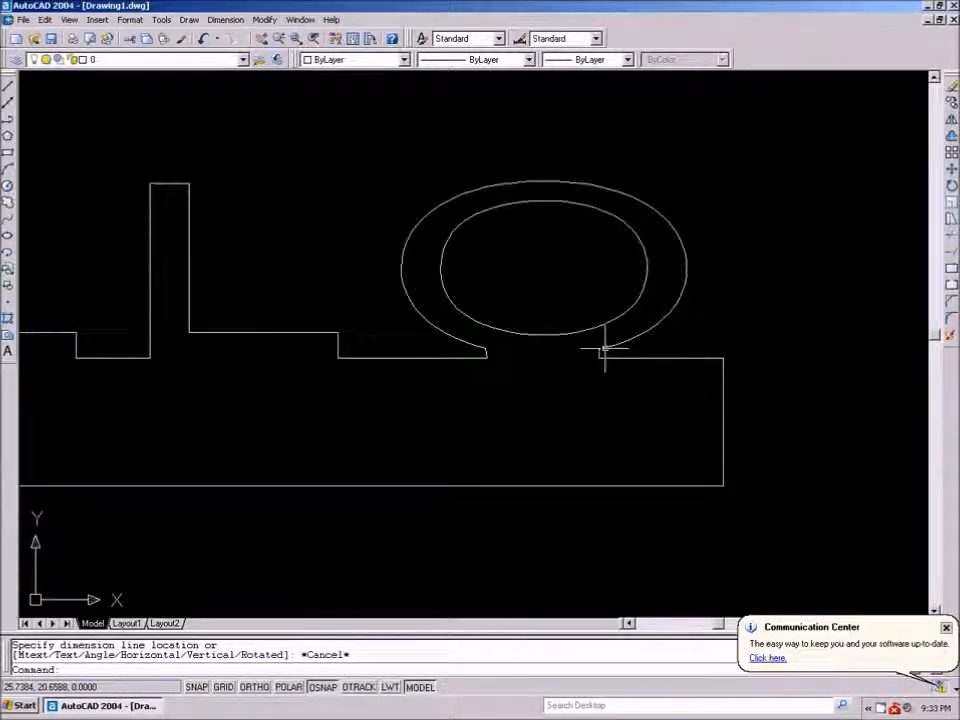
{"action": "scroll", "coordinate": [604, 349], "scroll_direction": "down", "scroll_amount": 8}
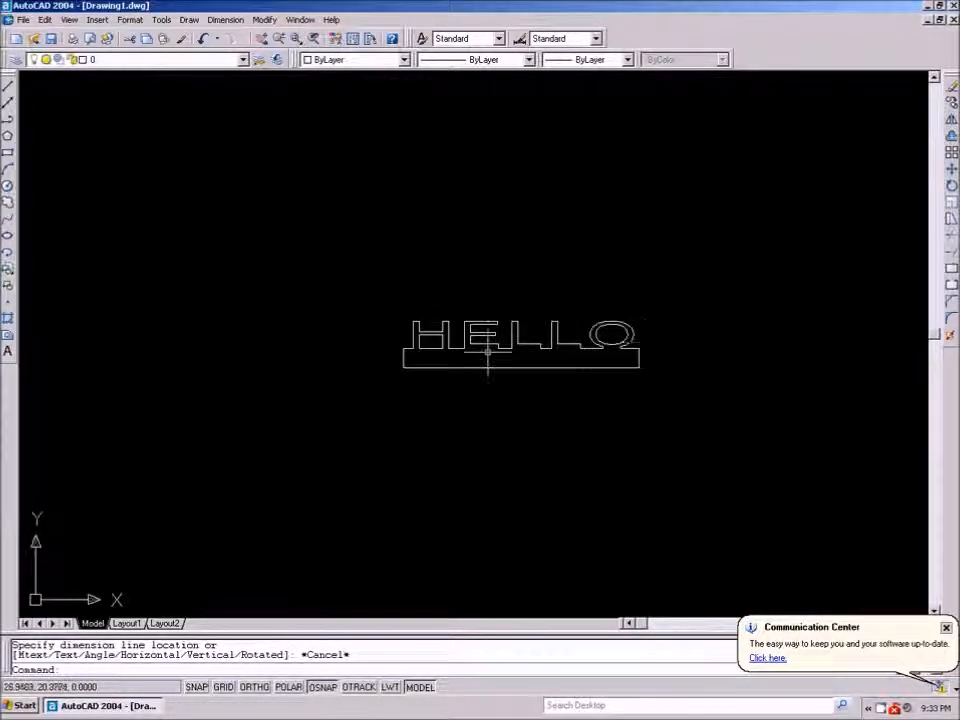
{"action": "scroll", "coordinate": [488, 350], "scroll_direction": "up", "scroll_amount": 4}
{"action": "left_click", "coordinate": [189, 20]}
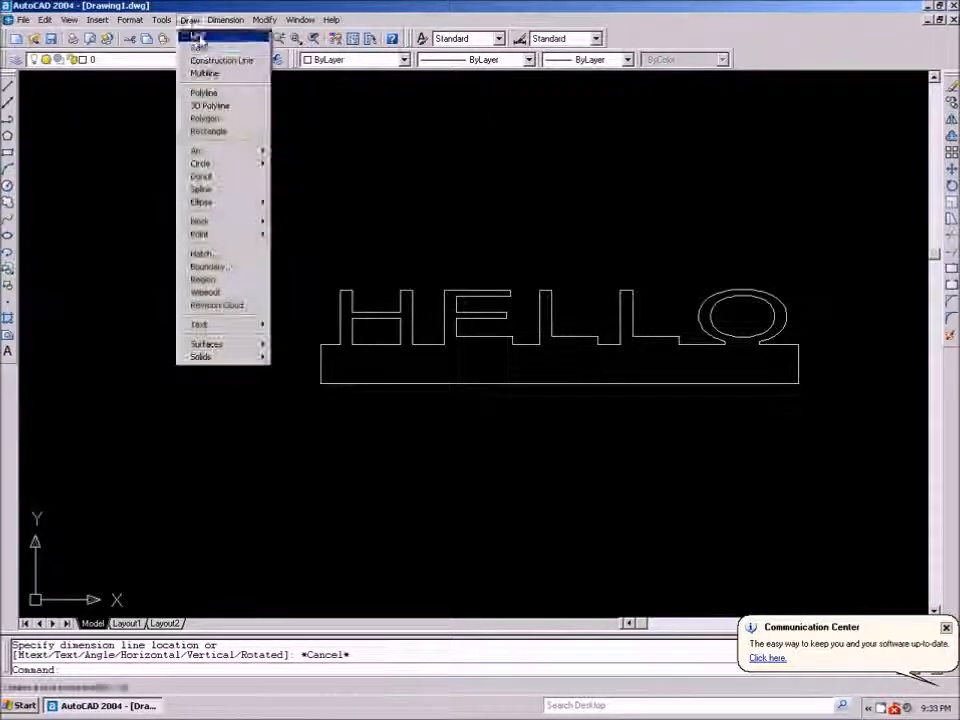
{"action": "left_click", "coordinate": [197, 37]}
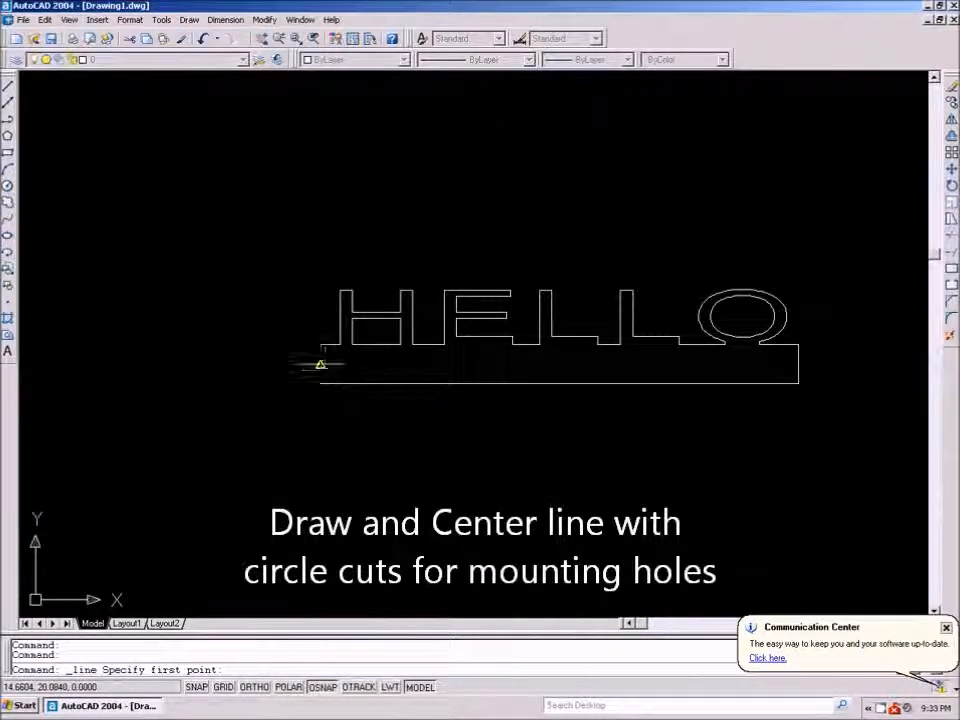
{"action": "left_click", "coordinate": [320, 364]}
{"action": "left_click", "coordinate": [798, 363]}
{"action": "right_click", "coordinate": [856, 282]}
{"action": "left_click", "coordinate": [880, 289]}
- Draw a circle of diameter .25 centred on the bar's centre line below the H, as a mounting hole
{"action": "left_click", "coordinate": [189, 20]}
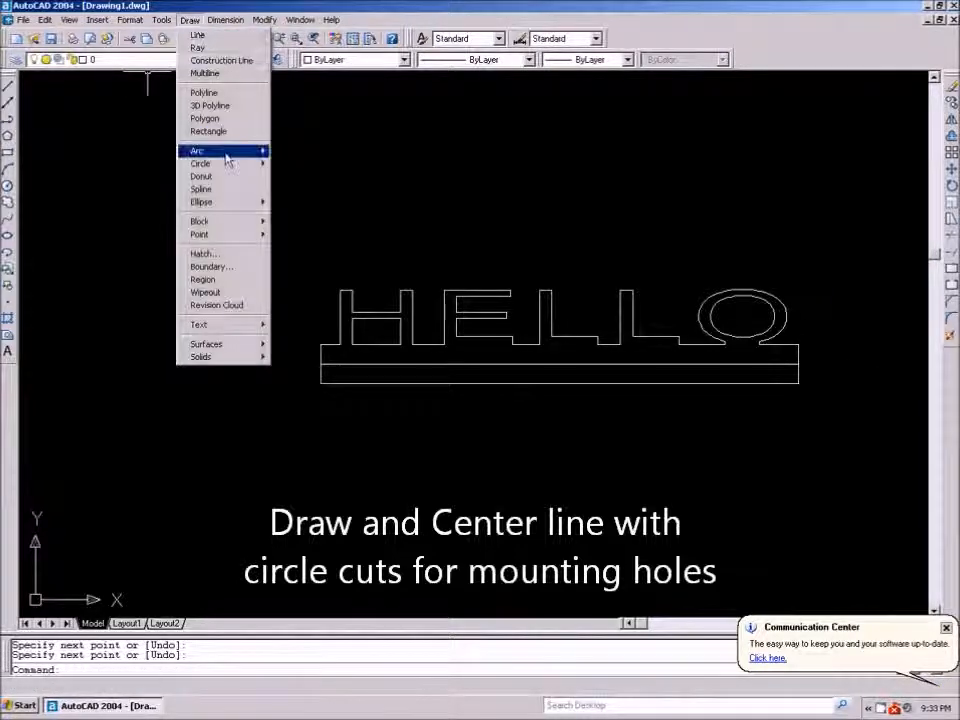
{"action": "mouse_move", "coordinate": [229, 163]}
{"action": "left_click", "coordinate": [305, 176]}
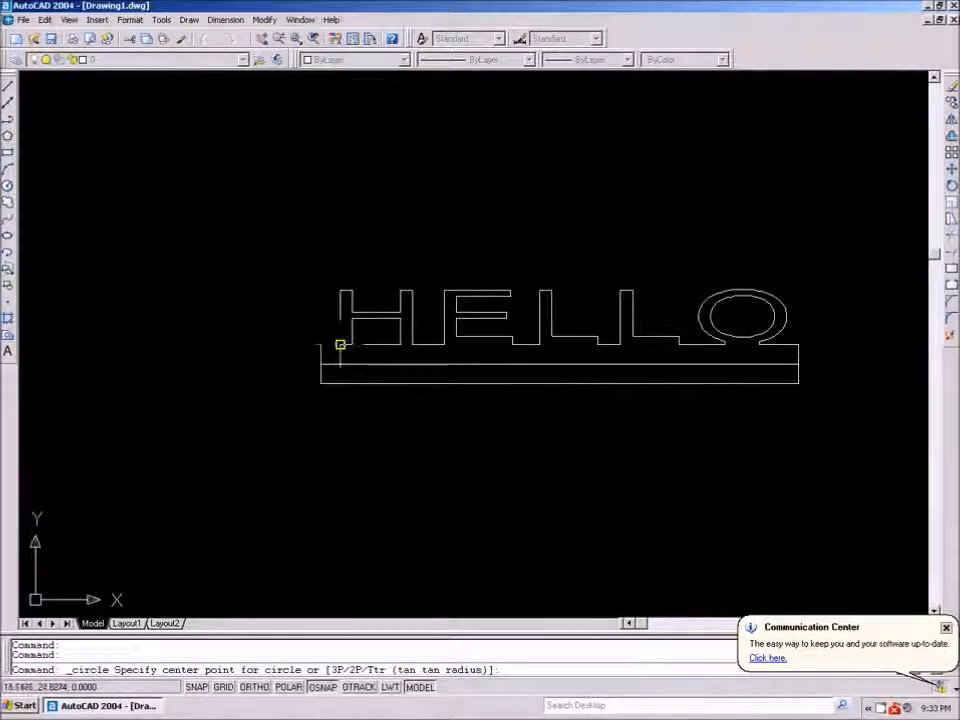
{"action": "left_click", "coordinate": [365, 364]}
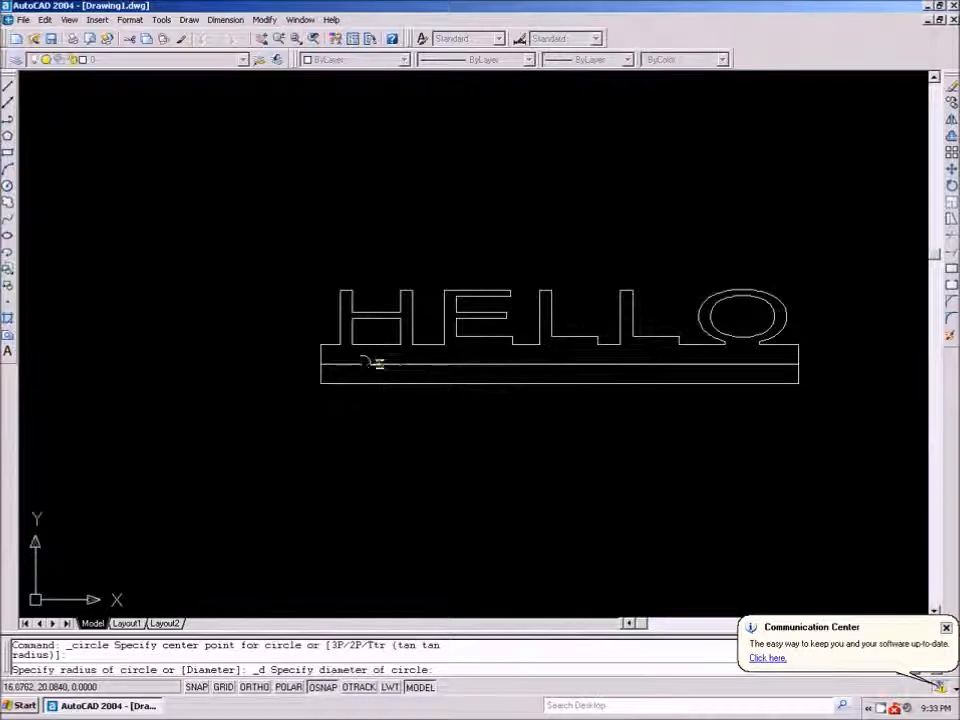
{"action": "type", "text": ".25"}
{"action": "key", "text": "Return"}
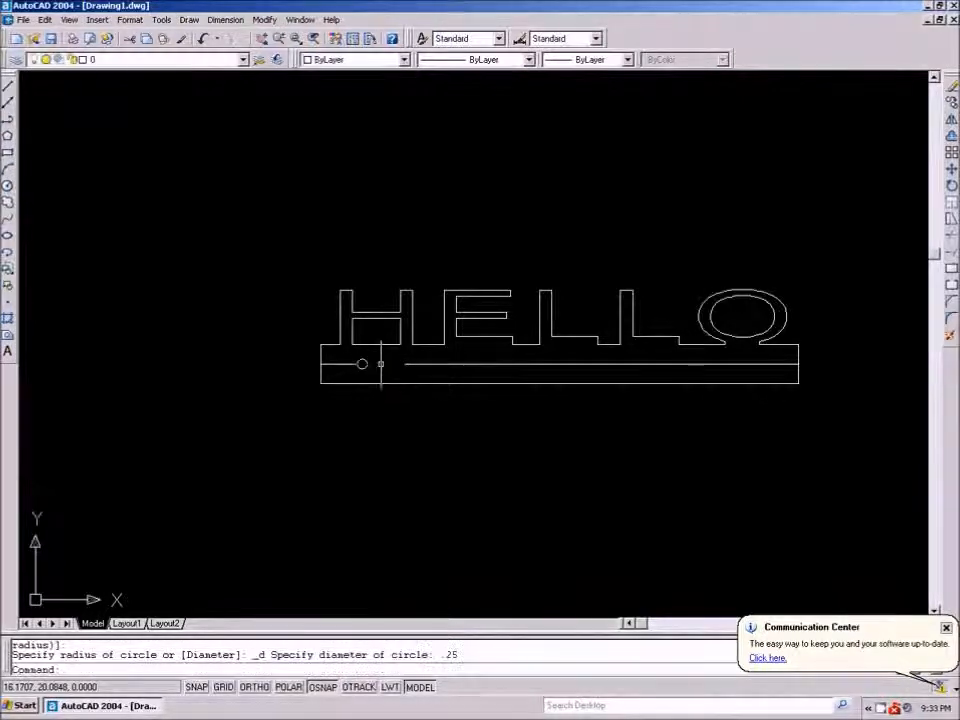
- Mirror the mounting hole across a vertical line through the midpoint of the bar's lower edge, keeping the original
{"action": "scroll", "coordinate": [378, 362], "scroll_direction": "up", "scroll_amount": 5}
{"action": "left_click", "coordinate": [369, 356]}
{"action": "scroll", "coordinate": [340, 350], "scroll_direction": "down", "scroll_amount": 5}
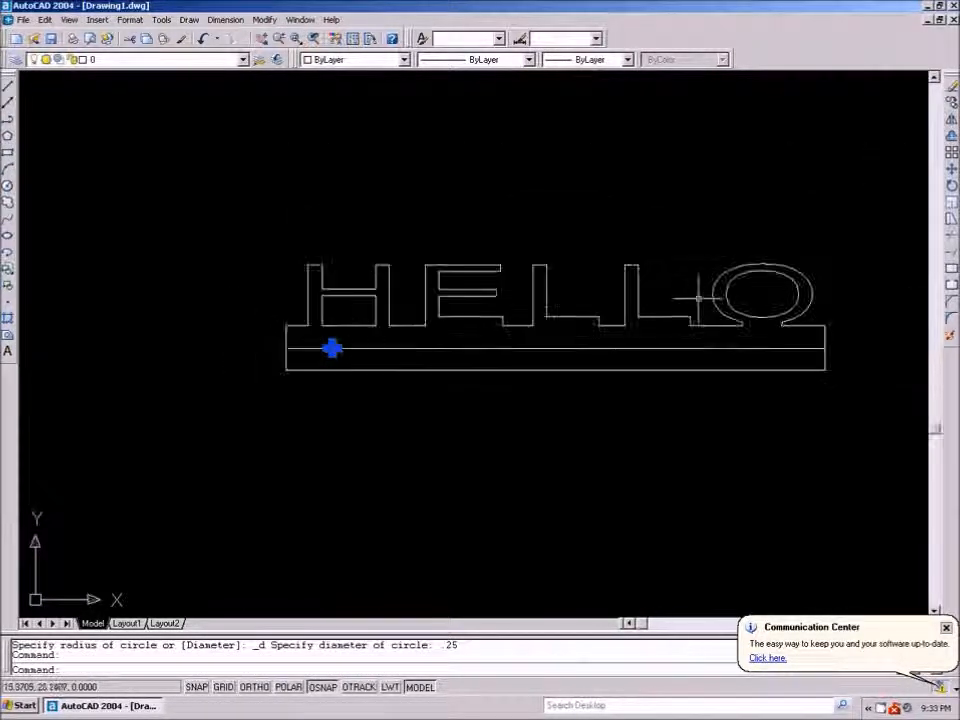
{"action": "left_click", "coordinate": [950, 120]}
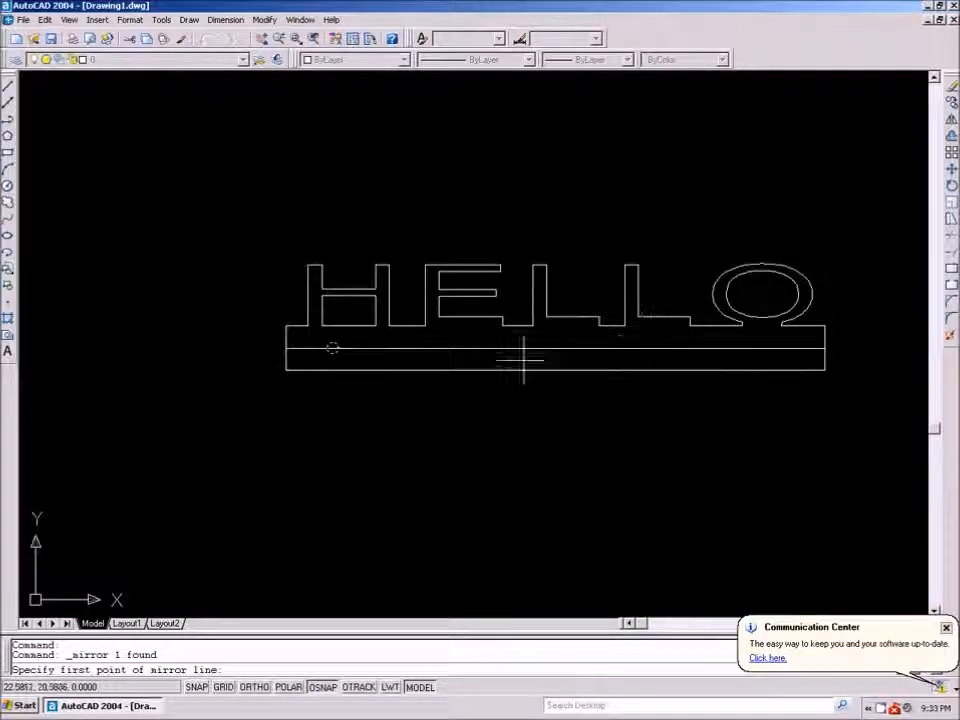
{"action": "left_click", "coordinate": [555, 371]}
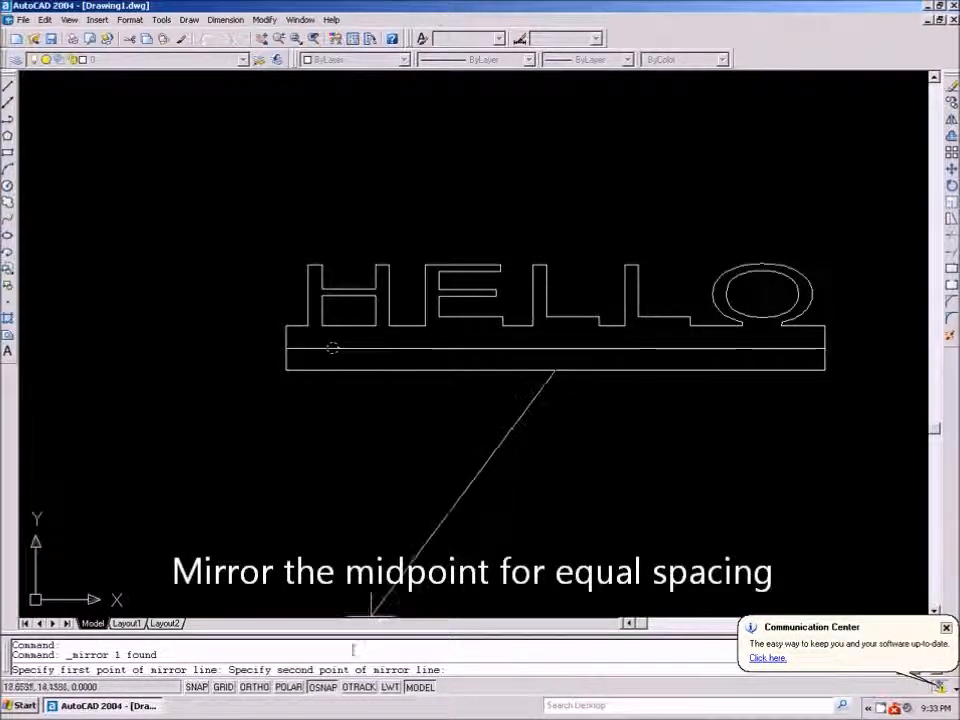
{"action": "key", "text": "F10"}
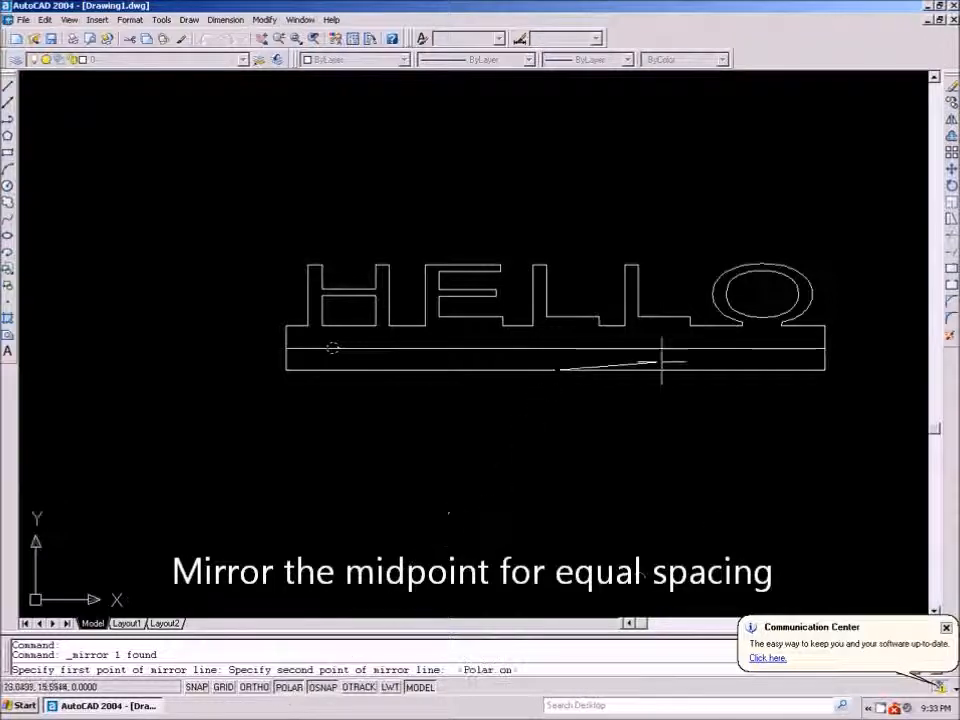
{"action": "left_click", "coordinate": [551, 185]}
{"action": "key", "text": "Return"}
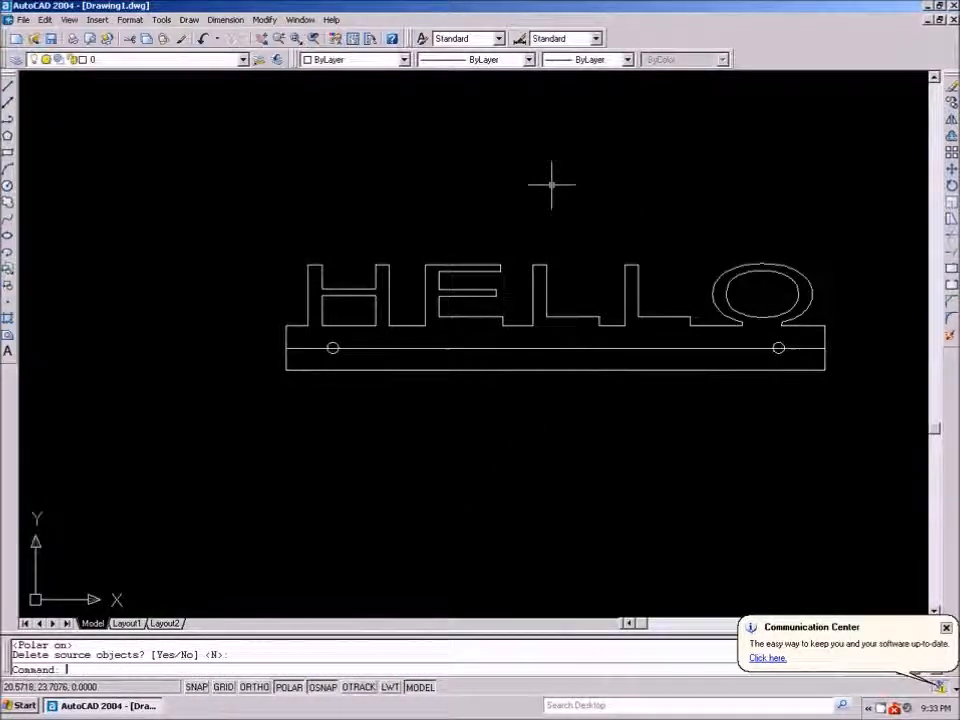
- Erase the horizontal centre line from the bar
{"action": "left_click", "coordinate": [603, 348]}
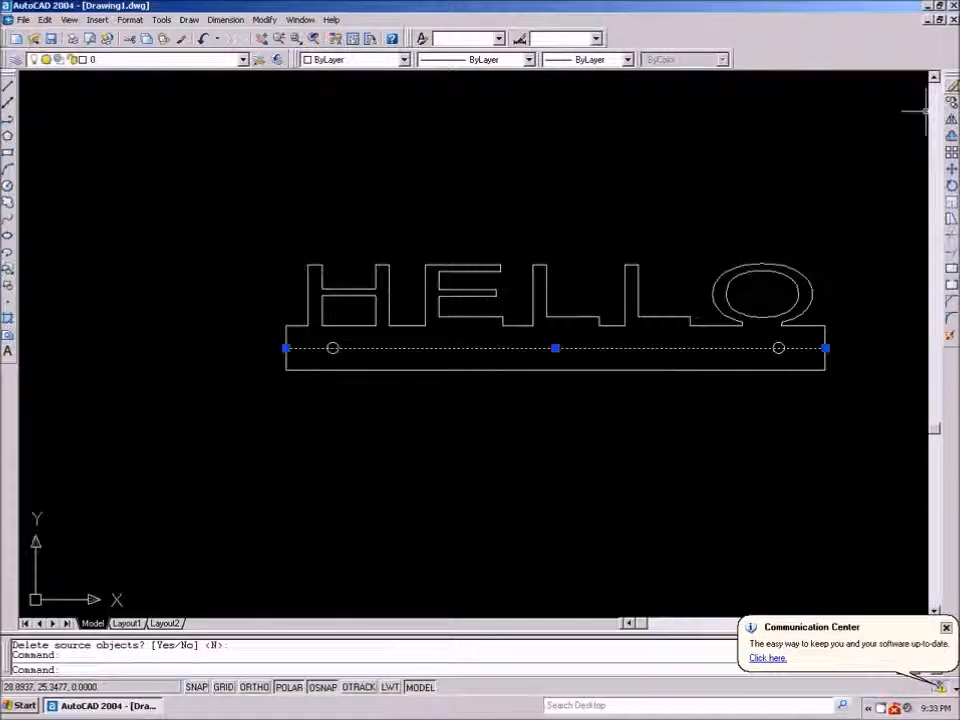
{"action": "key", "text": "Delete"}
{"action": "scroll", "coordinate": [420, 310], "scroll_direction": "down", "scroll_amount": 3}
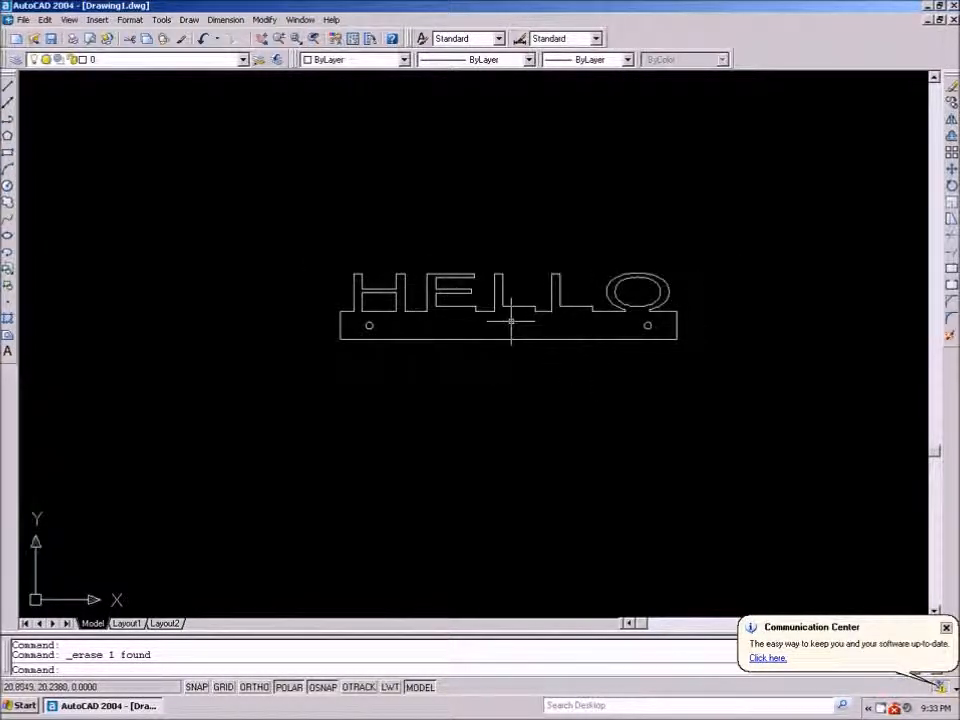
- Start pedit with the Multiple option, select the entire drawing and convert its lines and arcs to polylines
{"action": "scroll", "coordinate": [510, 322], "scroll_direction": "up", "scroll_amount": 2}
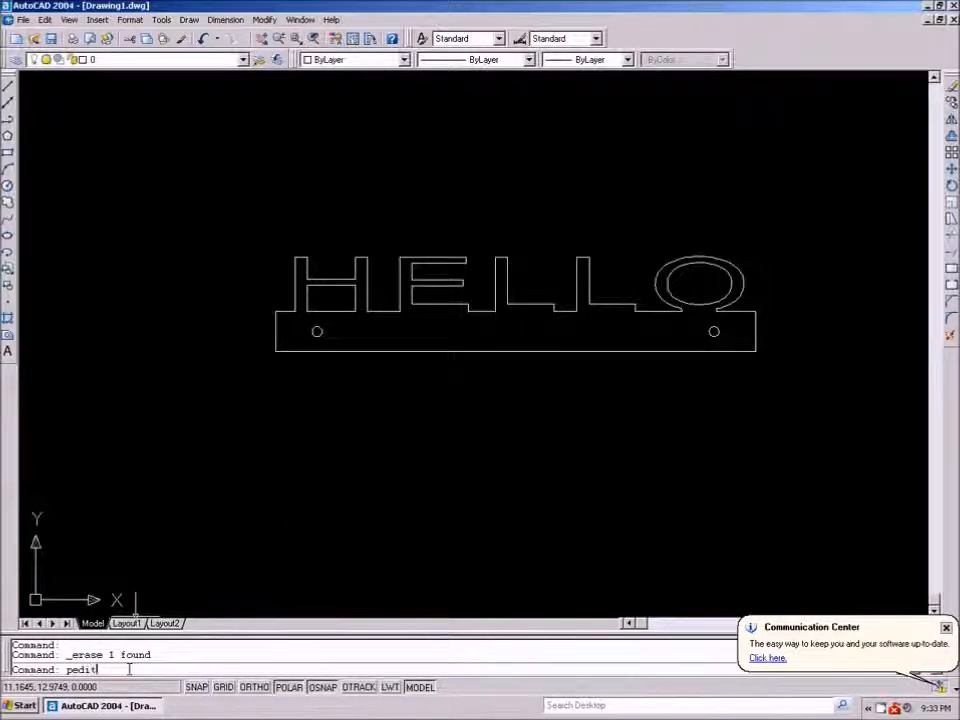
{"action": "key", "text": "Return"}
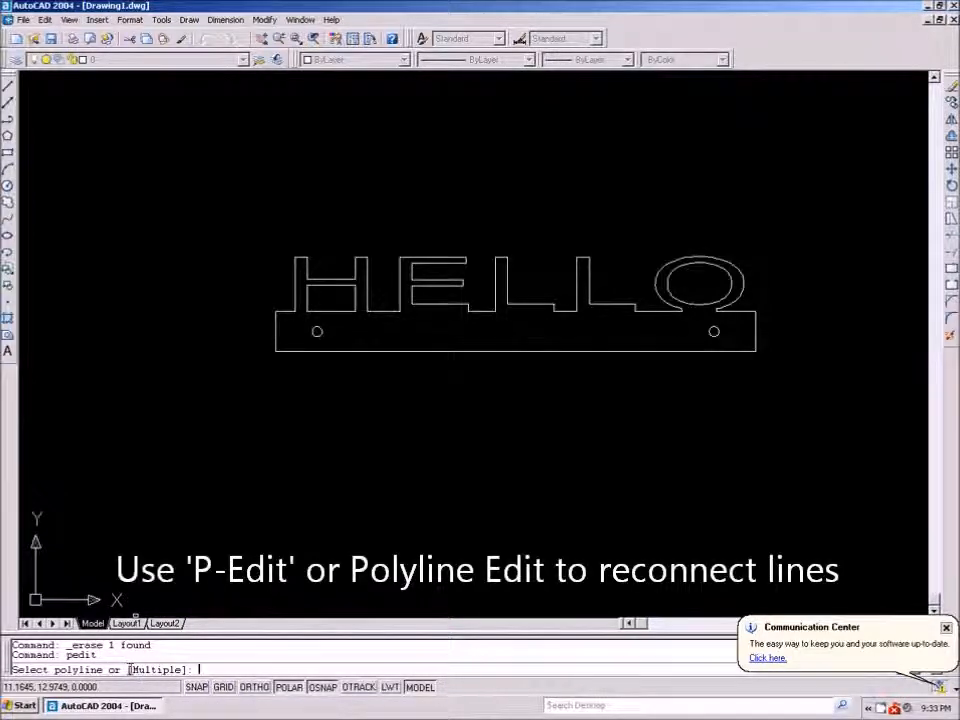
{"action": "left_click", "coordinate": [311, 406]}
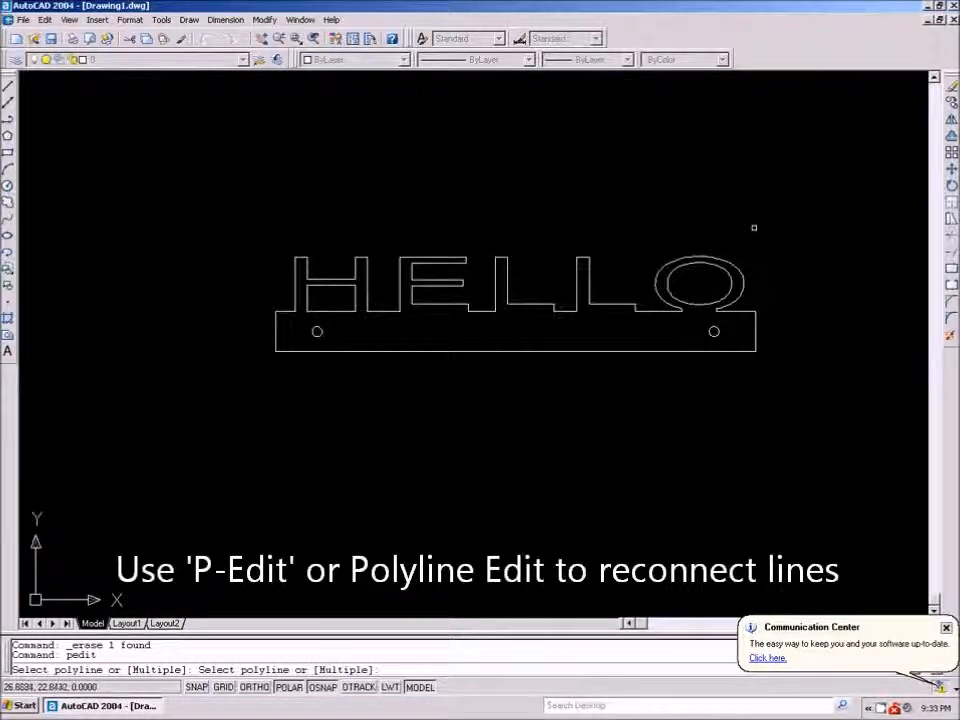
{"action": "type", "text": "m"}
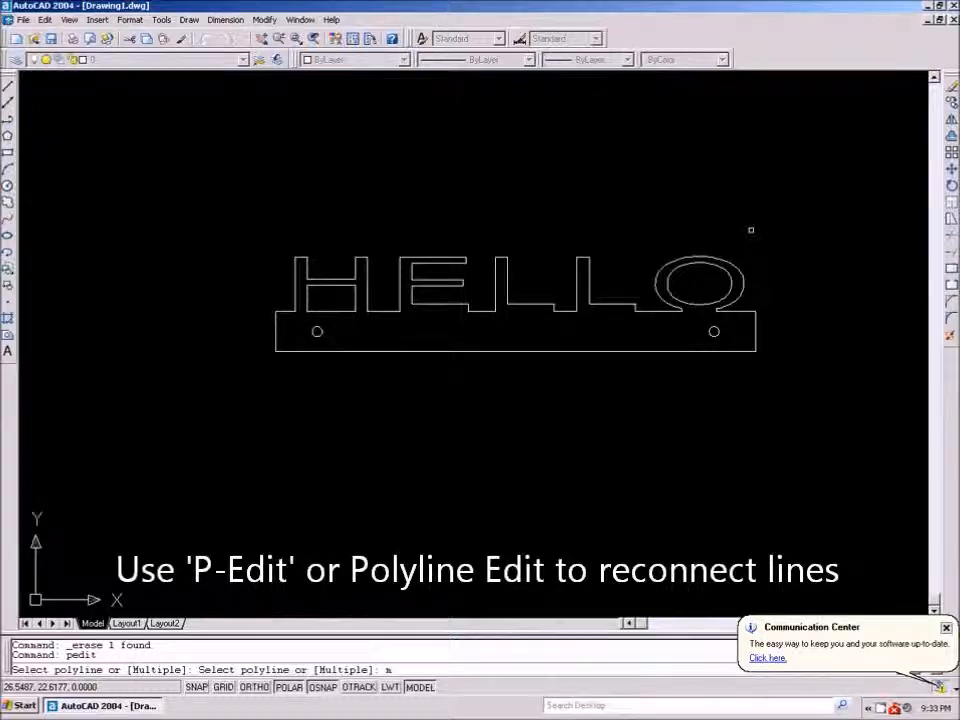
{"action": "key", "text": "Return"}
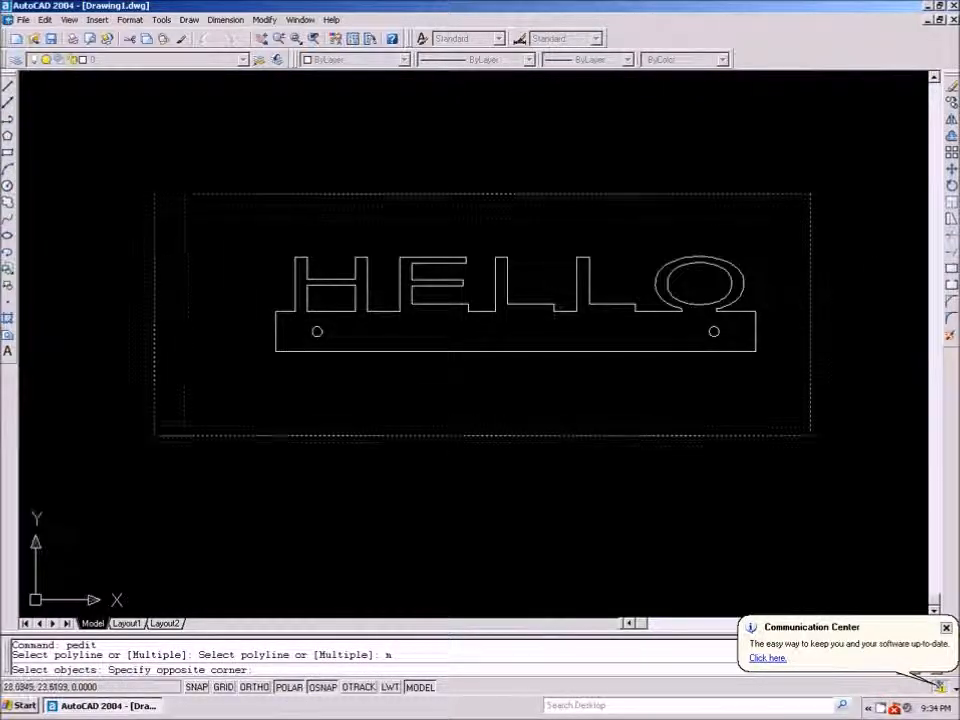
{"action": "left_click", "coordinate": [153, 434]}
{"action": "key", "text": "Return"}
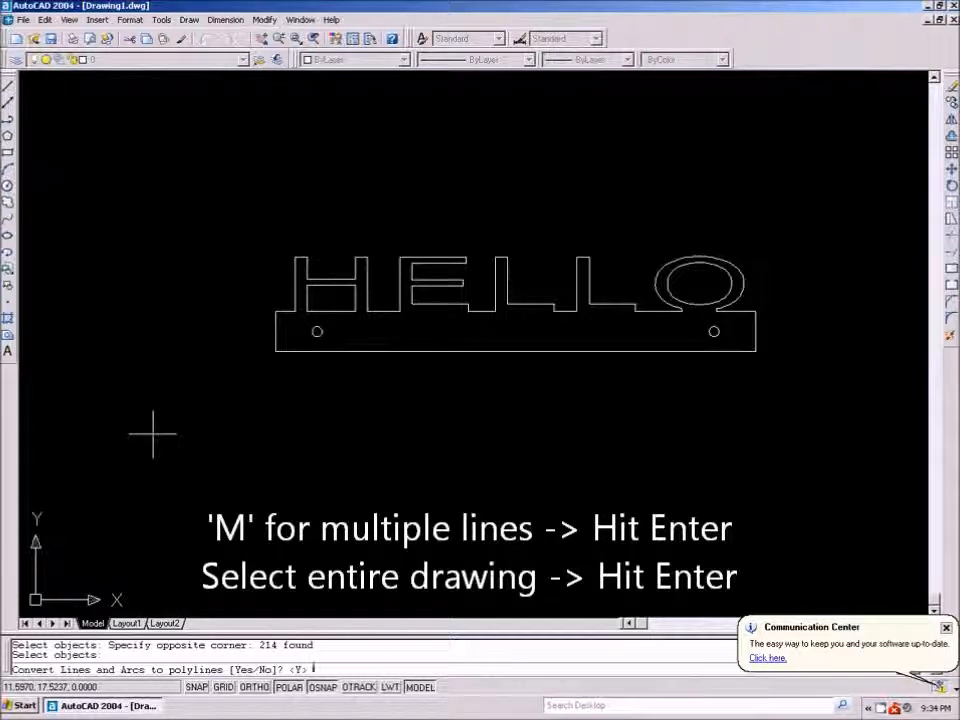
{"action": "key", "text": "Return"}
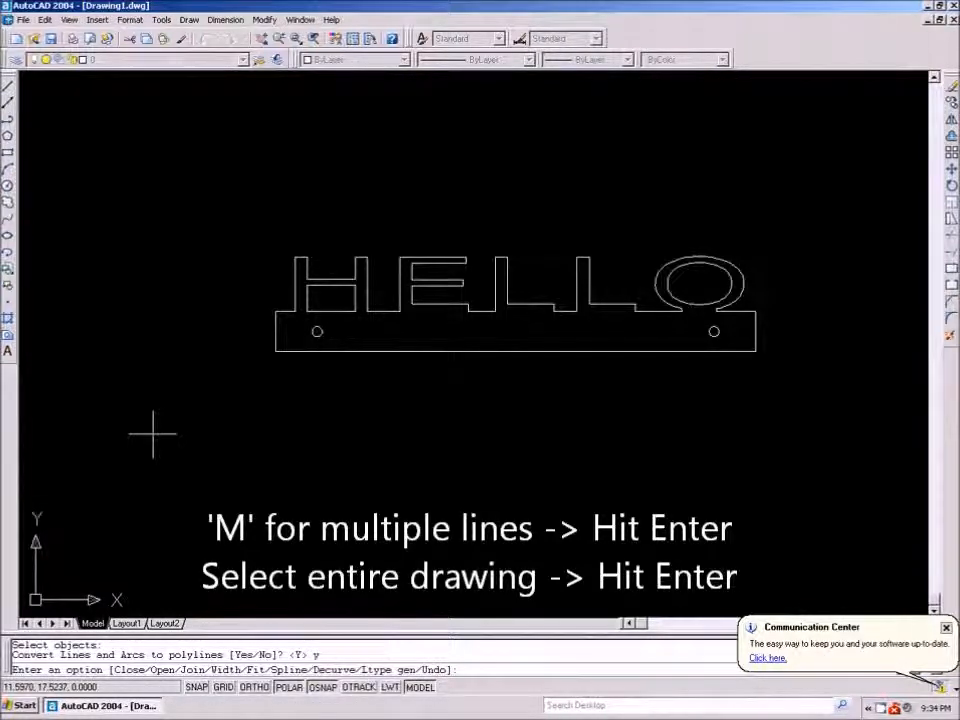
- Join the selected polylines with a fuzz distance of 0.0000 and finish the polyline edit
{"action": "type", "text": "j"}
{"action": "key", "text": "Return"}
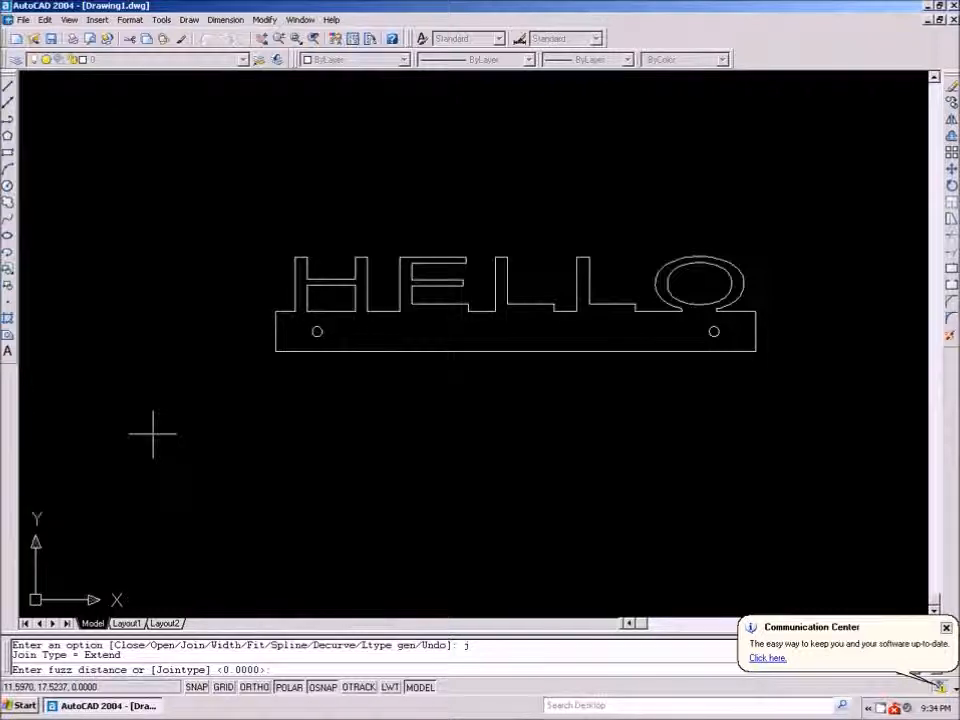
{"action": "key", "text": "Return"}
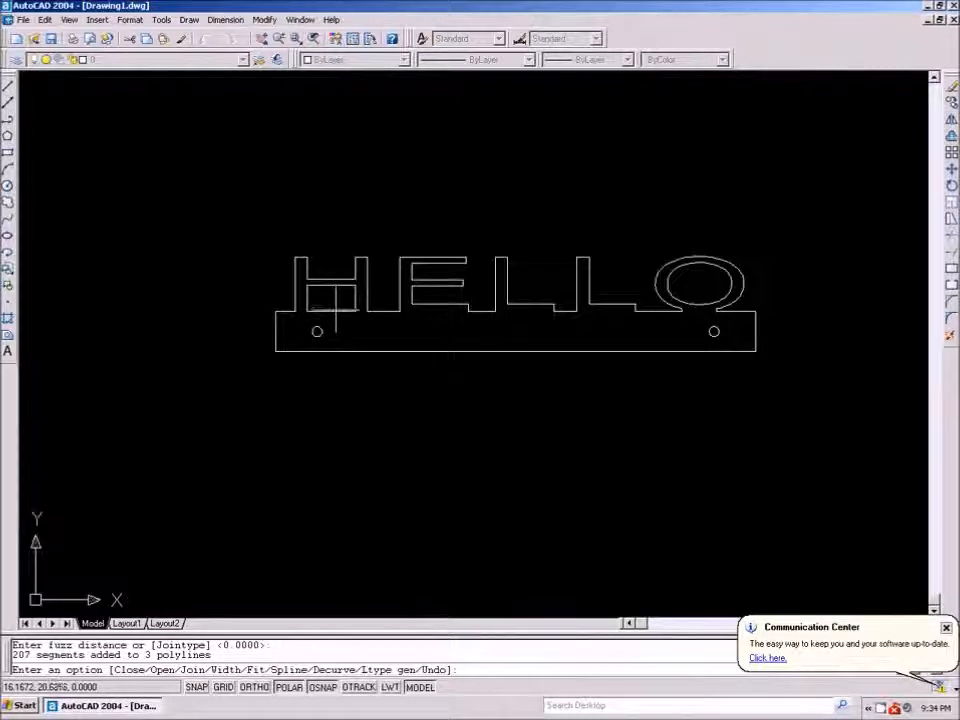
{"action": "key", "text": "Return"}
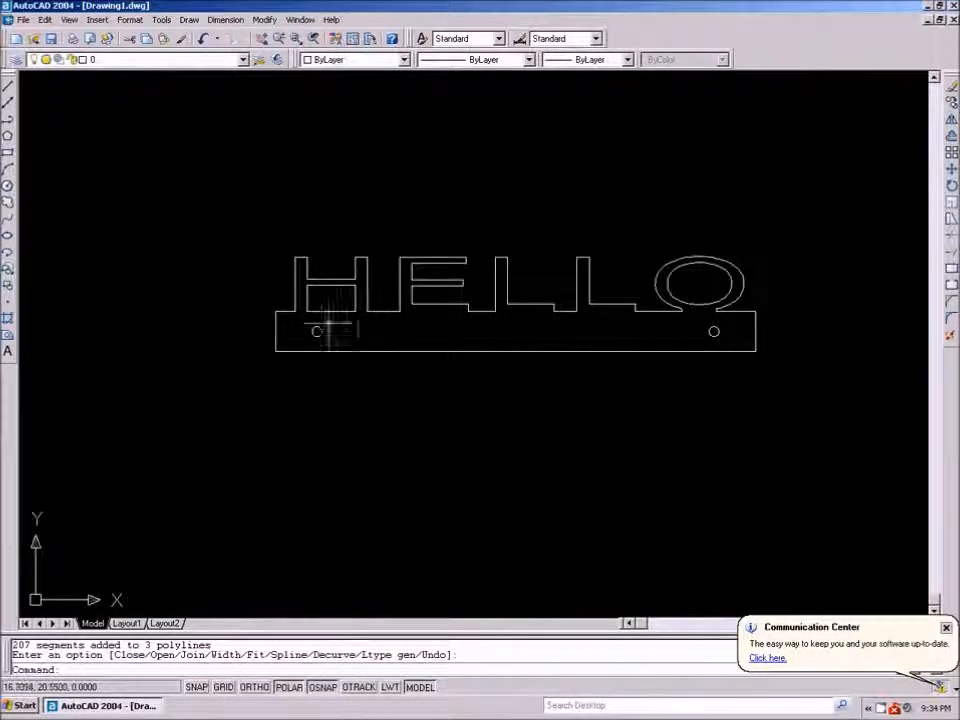
- Select the H's lower inner rectangle to check whether it is joined, and clear the selection
{"action": "scroll", "coordinate": [324, 328], "scroll_direction": "up", "scroll_amount": 3}
{"action": "left_click", "coordinate": [332, 292]}
{"action": "left_click", "coordinate": [318, 298]}
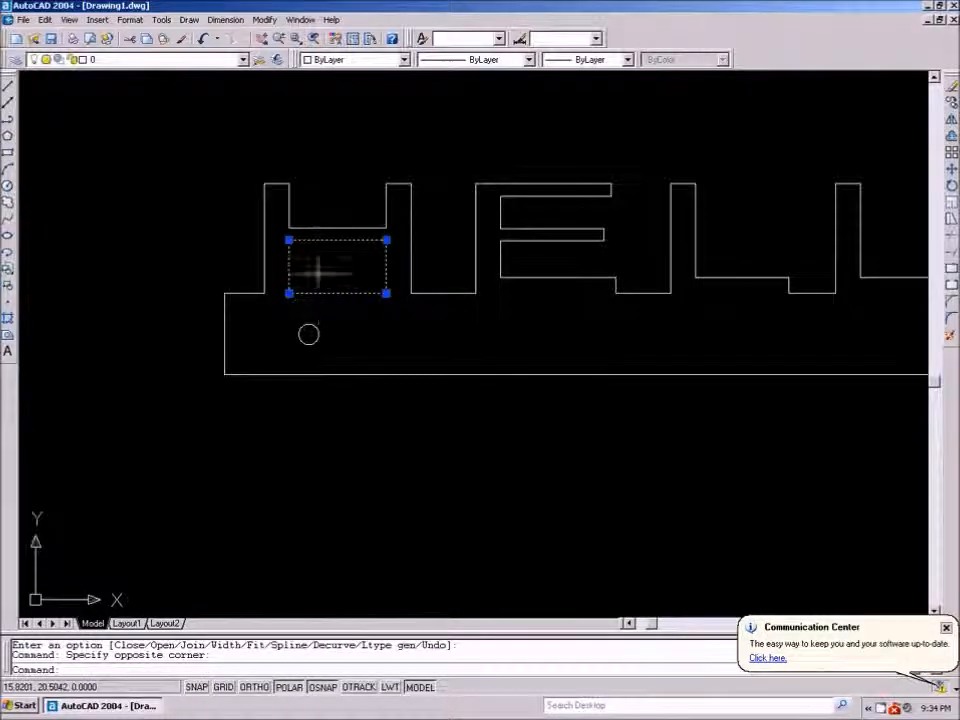
{"action": "key", "text": "Escape"}
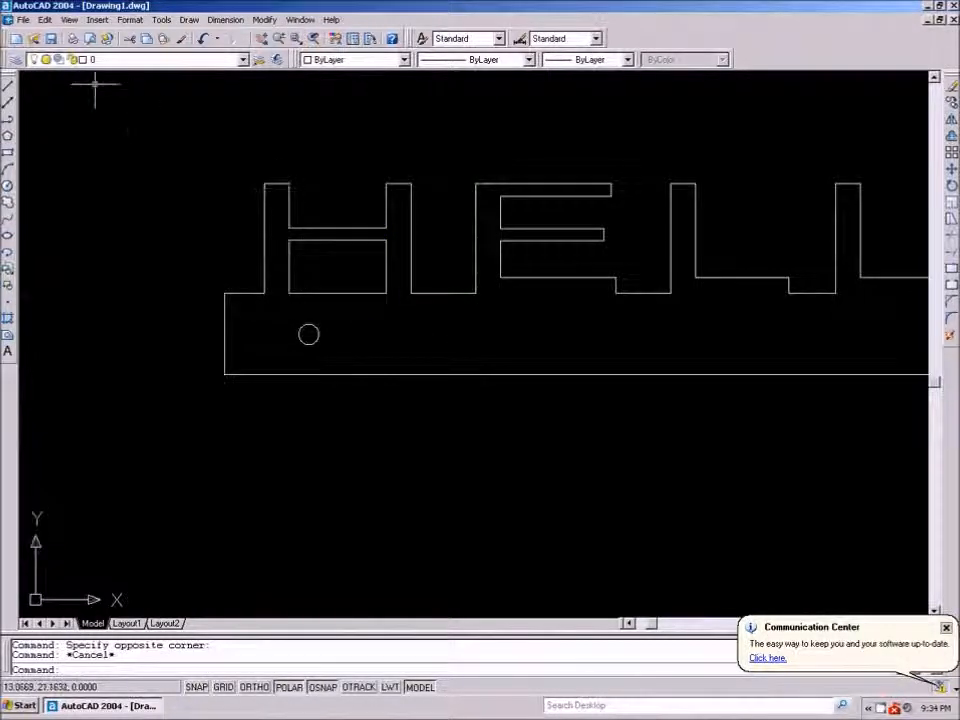
- Create two new layers named inside and outside
{"action": "left_click", "coordinate": [16, 59]}
{"action": "left_click", "coordinate": [576, 185]}
{"action": "type", "text": "inside"}
{"action": "key", "text": "Return"}
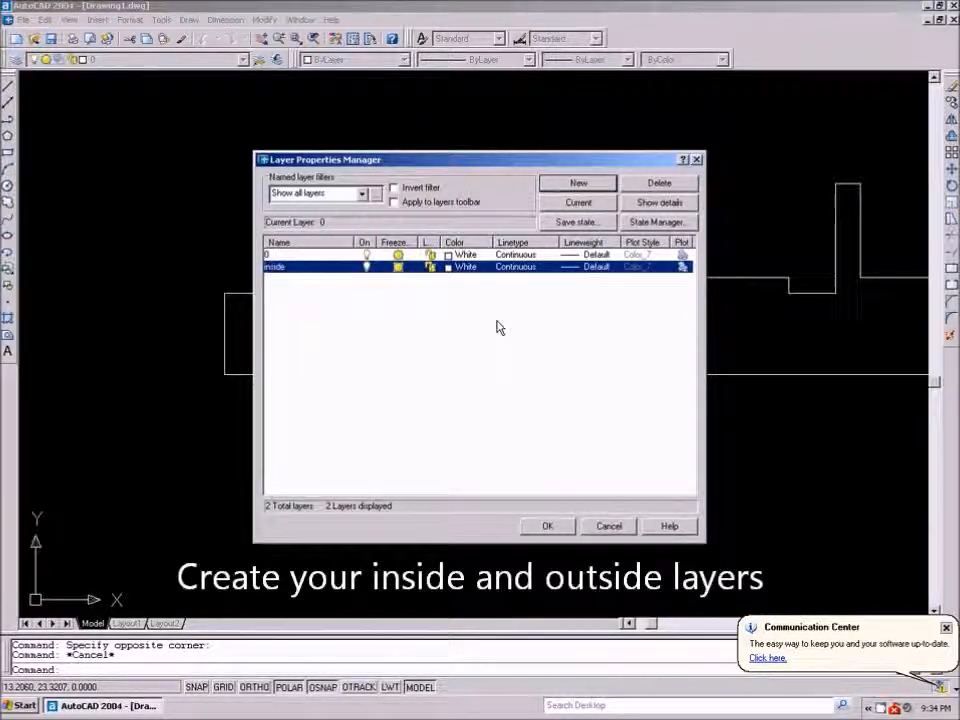
{"action": "left_click", "coordinate": [578, 184]}
{"action": "type", "text": "outside"}
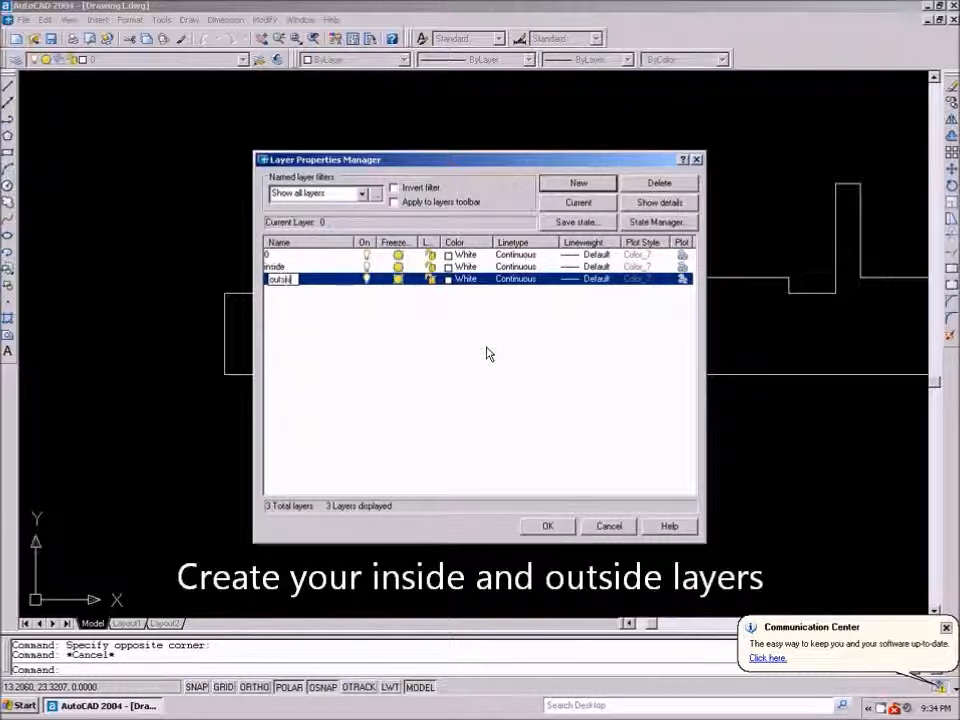
{"action": "key", "text": "Return"}
- Give the outside layer a teal green colour and accept the layer settings
{"action": "left_click", "coordinate": [455, 278]}
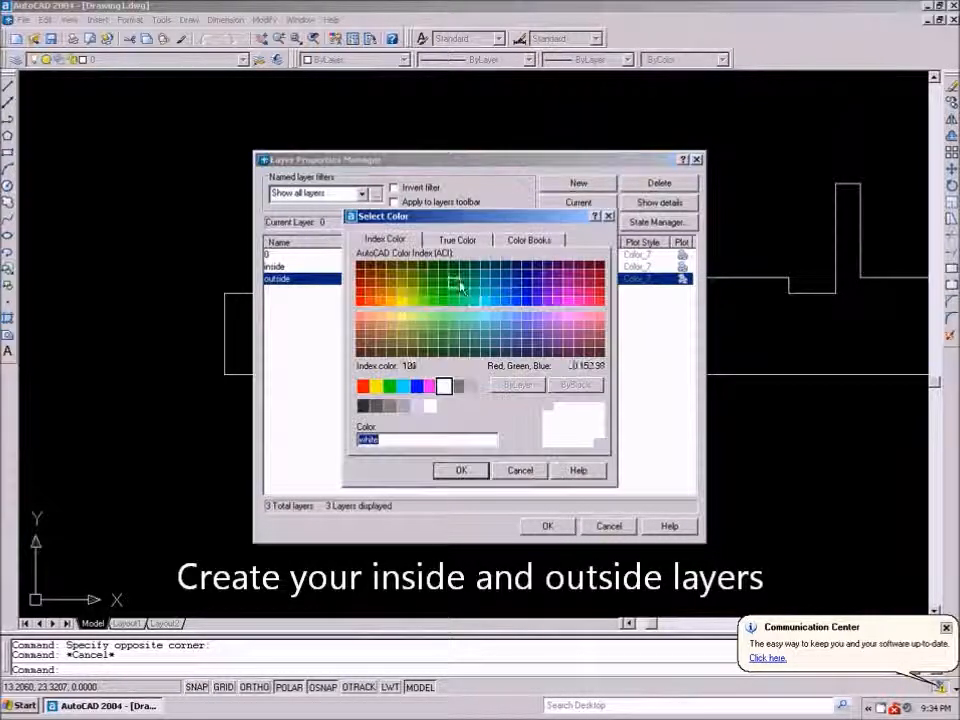
{"action": "left_click", "coordinate": [474, 300]}
{"action": "left_click", "coordinate": [464, 471]}
{"action": "left_click", "coordinate": [547, 526]}
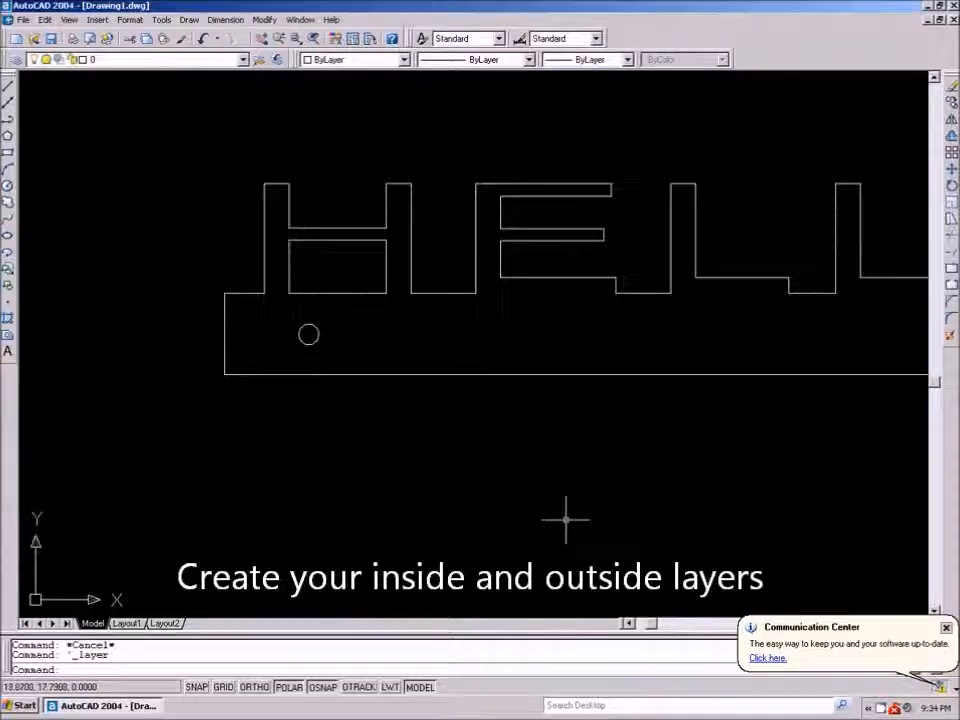
- Move the outer outline of the HELLO lettering and bar to the outside layer and clear the selection
{"action": "scroll", "coordinate": [435, 320], "scroll_direction": "down", "scroll_amount": 3}
{"action": "left_click", "coordinate": [422, 230]}
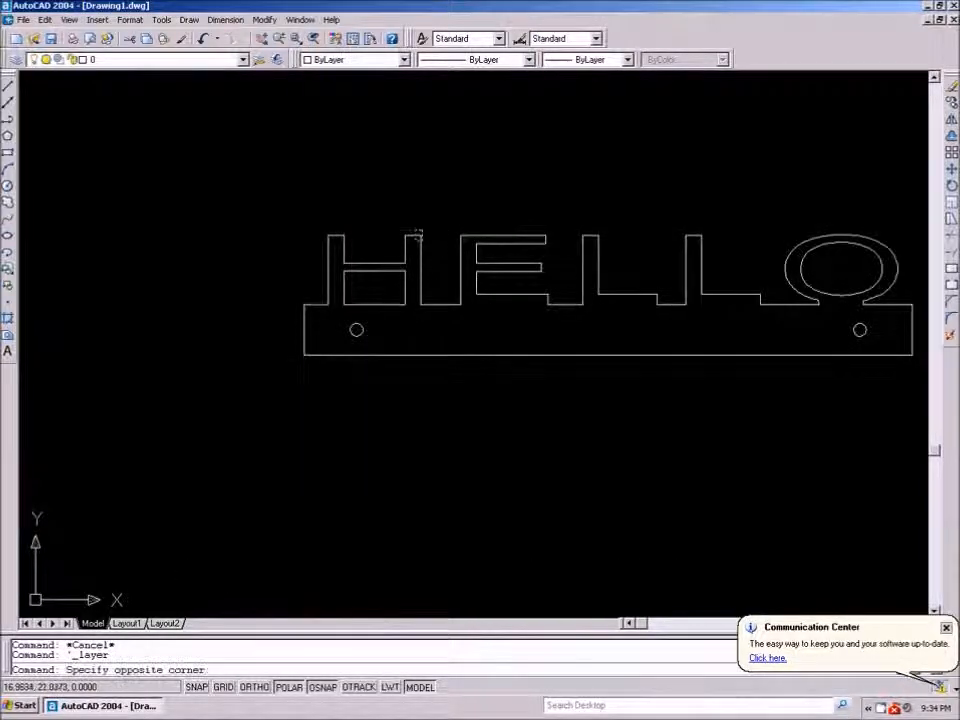
{"action": "left_click", "coordinate": [416, 239]}
{"action": "left_click", "coordinate": [179, 62]}
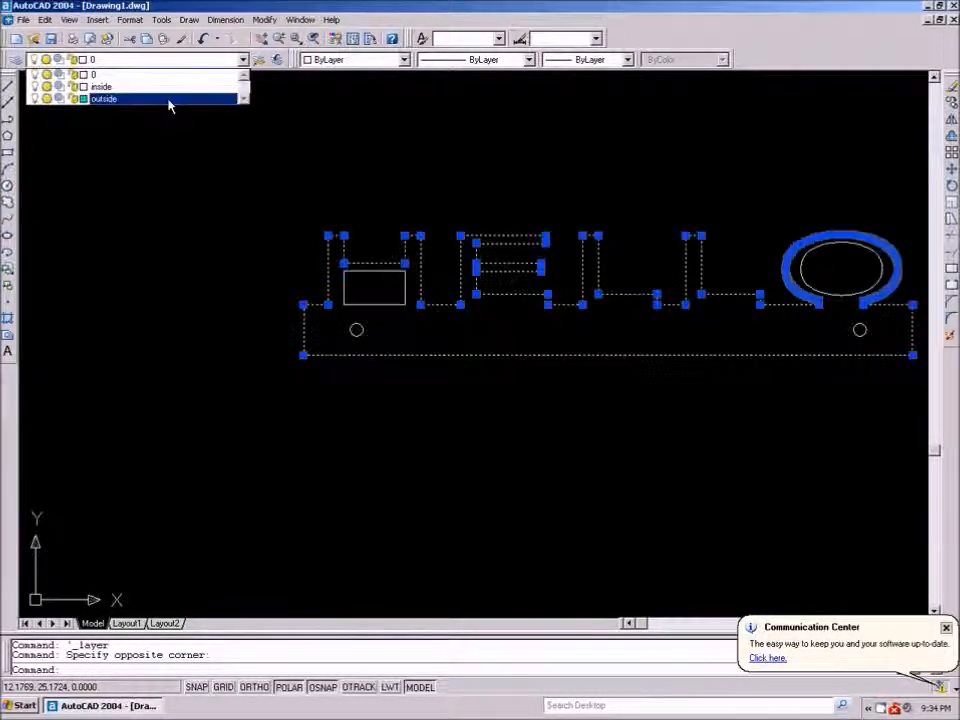
{"action": "left_click", "coordinate": [169, 98]}
{"action": "key", "text": "Escape"}
- Move the H's inner rectangle, the O's inner outline and both mounting holes to the inside layer and clear the selection
{"action": "left_click", "coordinate": [394, 304]}
{"action": "left_click", "coordinate": [357, 330]}
{"action": "left_click", "coordinate": [858, 296]}
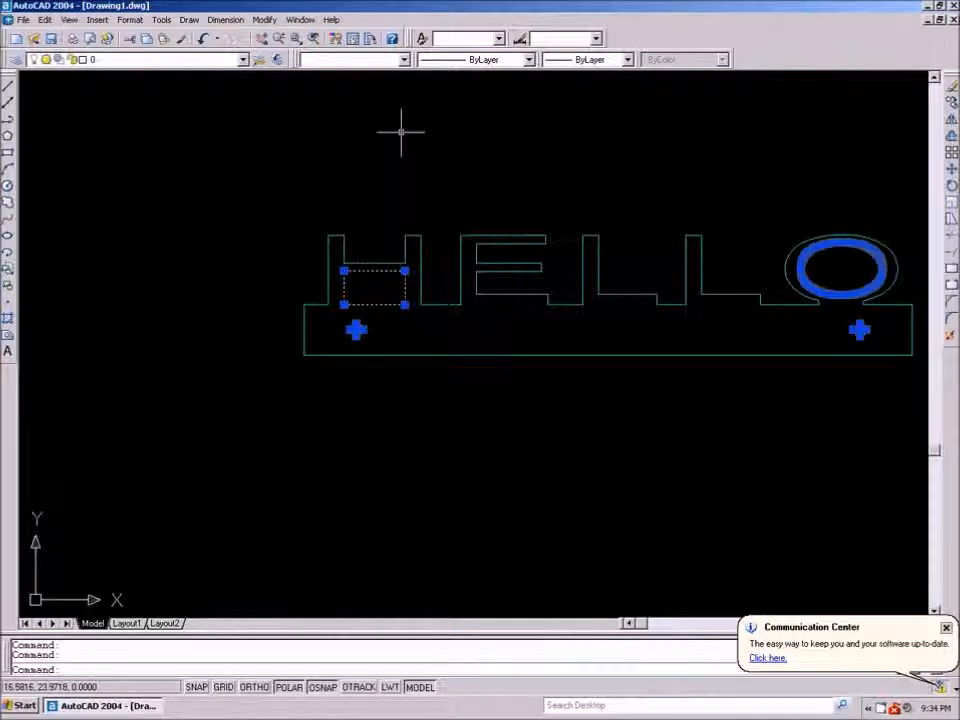
{"action": "left_click", "coordinate": [230, 64]}
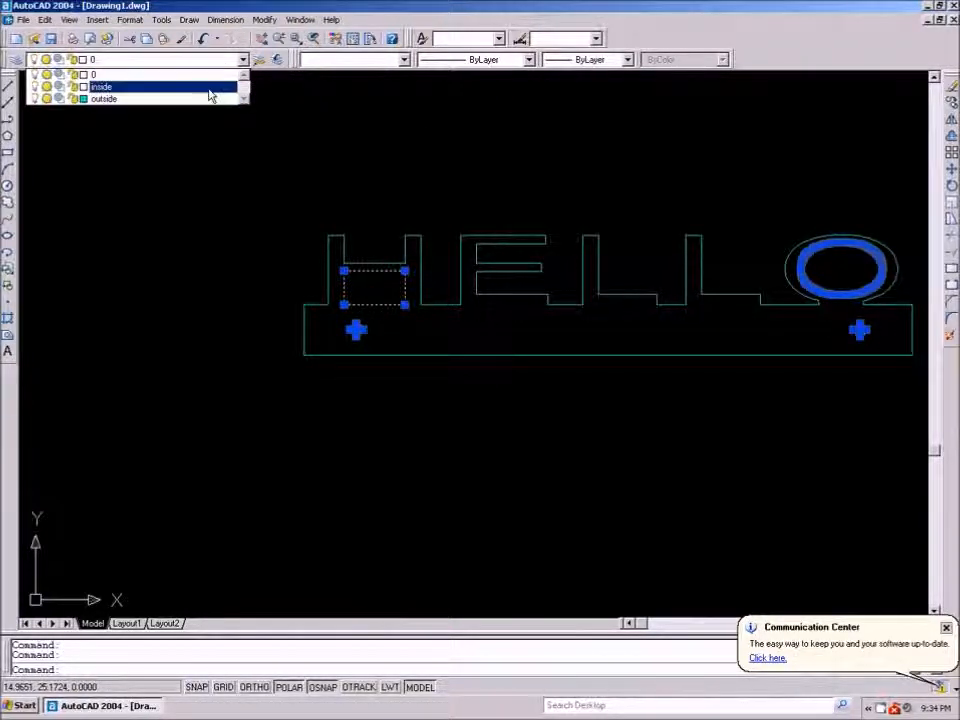
{"action": "left_click", "coordinate": [210, 93]}
{"action": "key", "text": "Escape"}
{"action": "scroll", "coordinate": [396, 285], "scroll_direction": "down", "scroll_amount": 2}
{"action": "scroll", "coordinate": [392, 255], "scroll_direction": "up", "scroll_amount": 1}
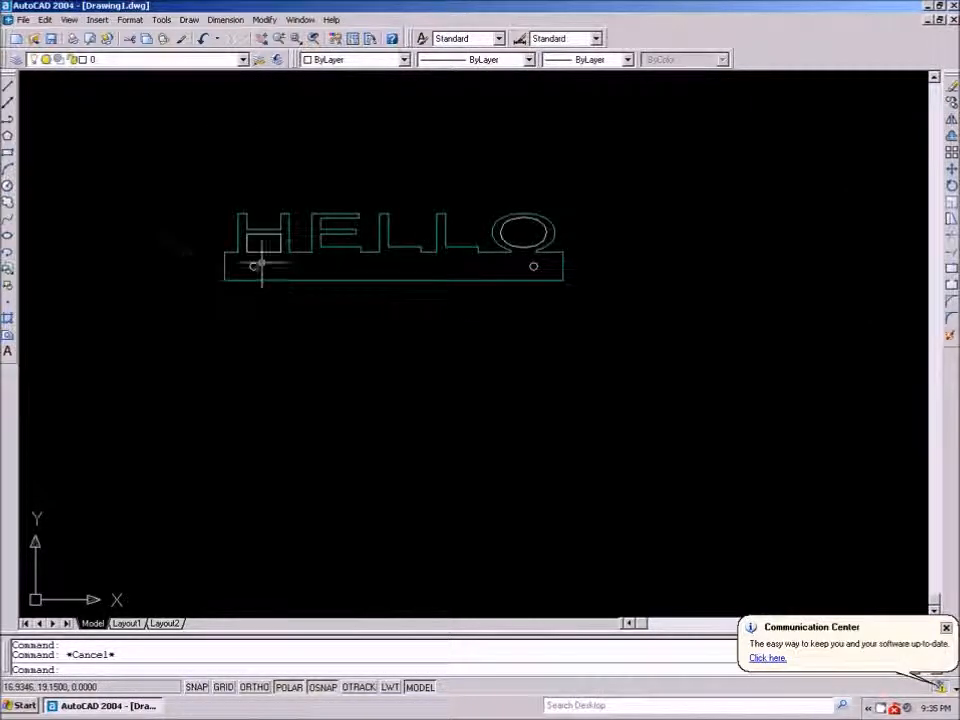
{"action": "scroll", "coordinate": [262, 252], "scroll_direction": "up", "scroll_amount": 3}
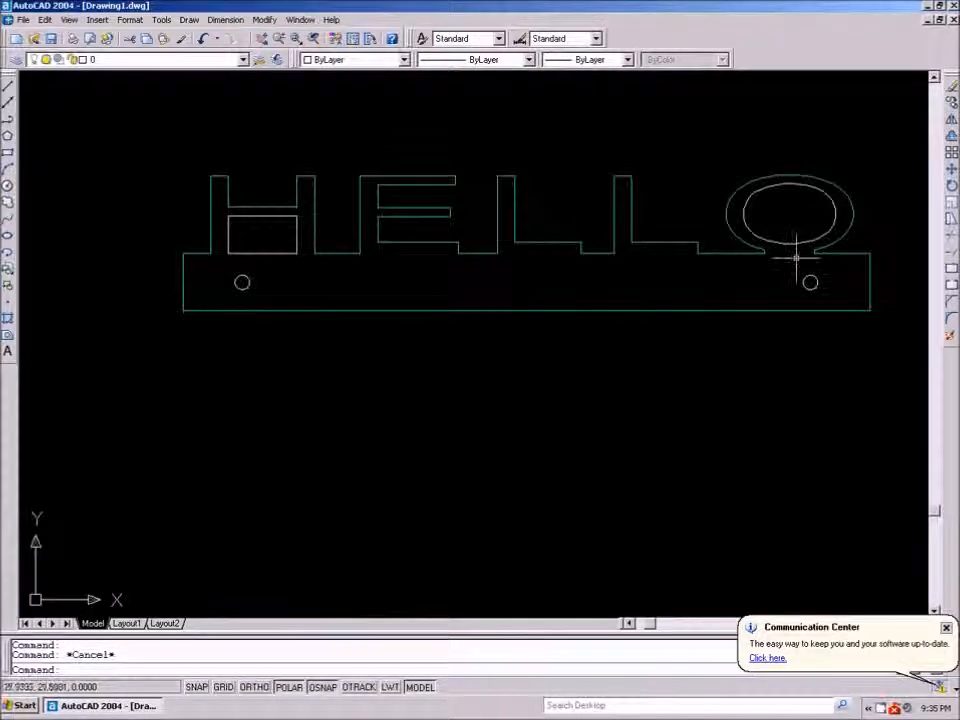
{"action": "scroll", "coordinate": [413, 350], "scroll_direction": "down", "scroll_amount": 4}
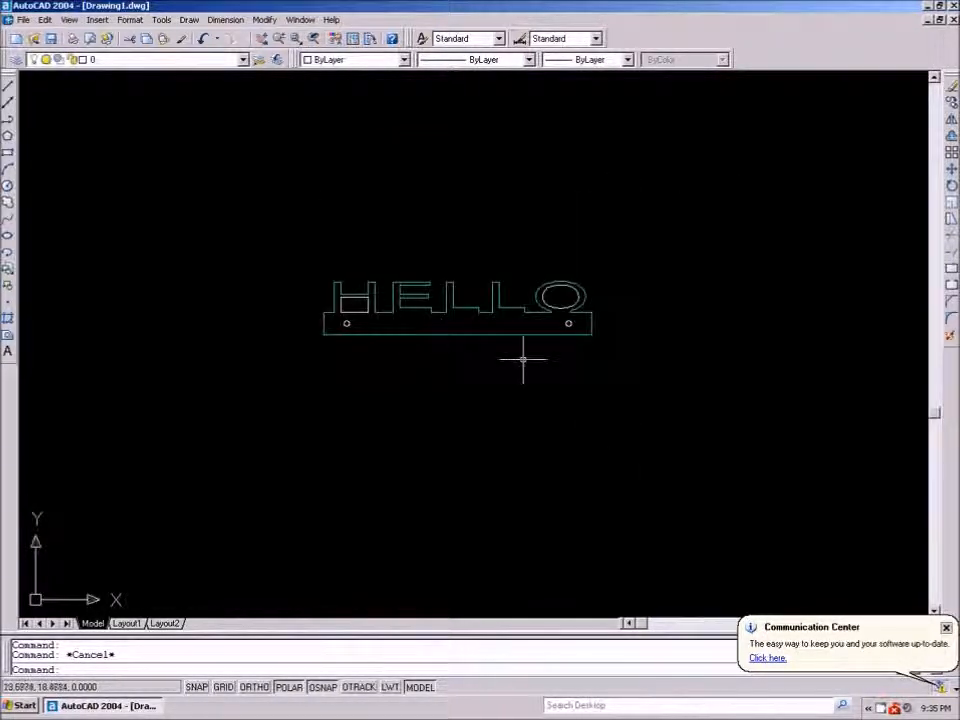
{"action": "scroll", "coordinate": [490, 353], "scroll_direction": "down", "scroll_amount": 2}
{"action": "scroll", "coordinate": [507, 312], "scroll_direction": "up", "scroll_amount": 3}
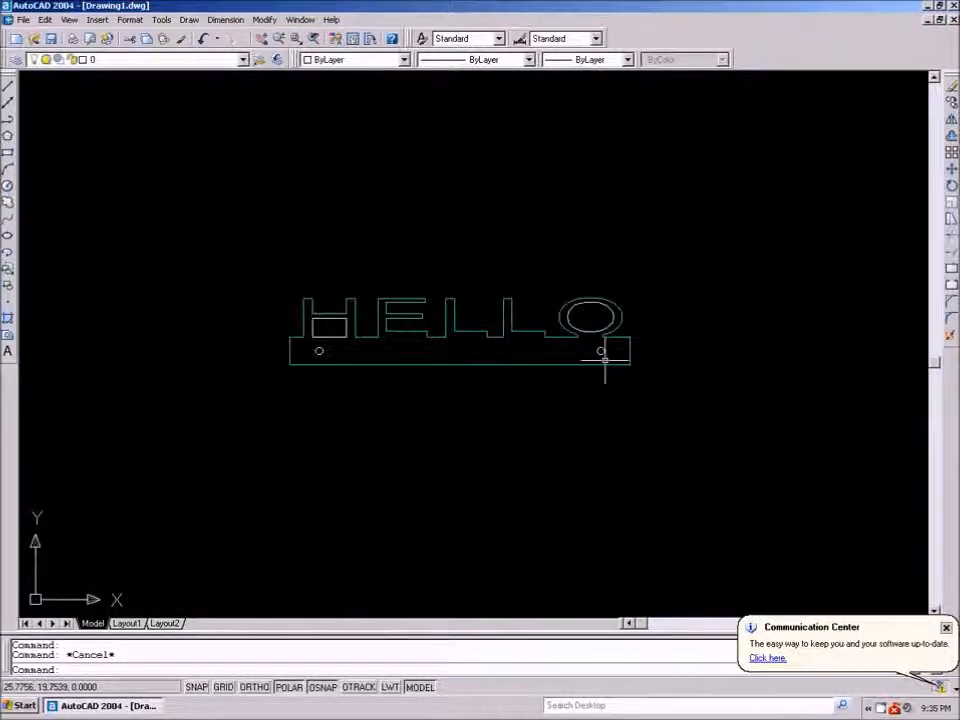
- Draw a circle by centre and diameter above the HELLO sign, somewhat wider than the sign
{"action": "scroll", "coordinate": [548, 370], "scroll_direction": "down", "scroll_amount": 4}
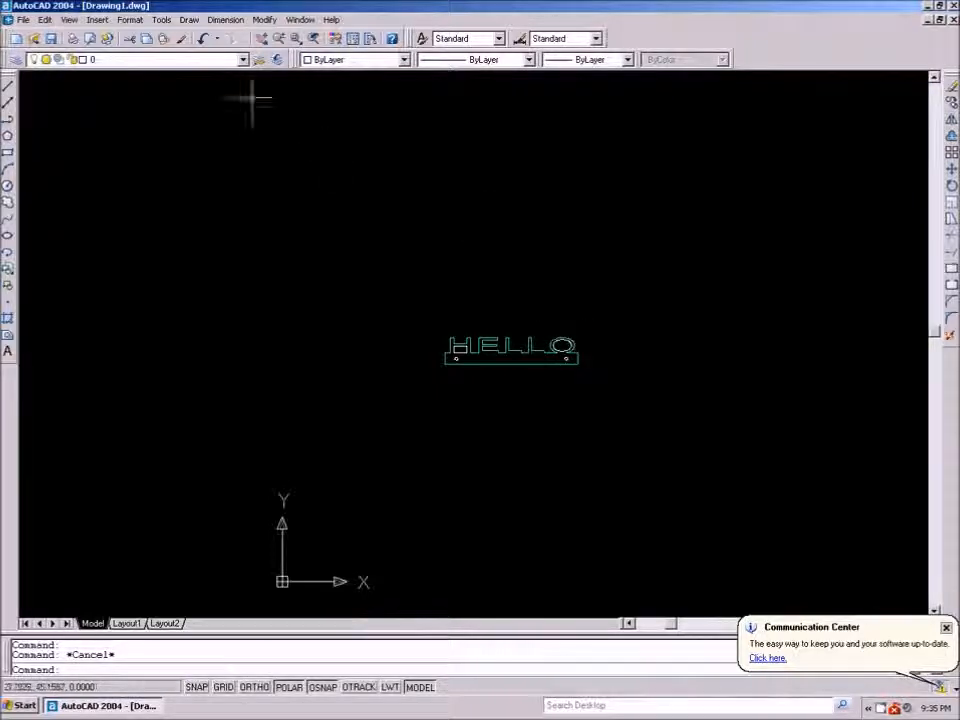
{"action": "left_click", "coordinate": [189, 19]}
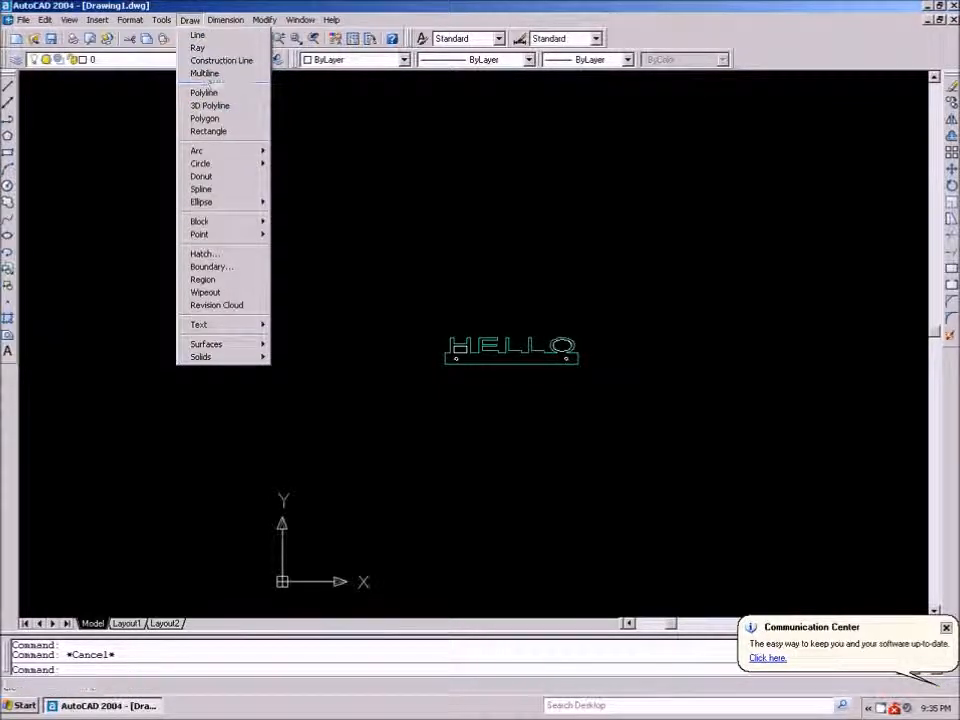
{"action": "mouse_move", "coordinate": [227, 168]}
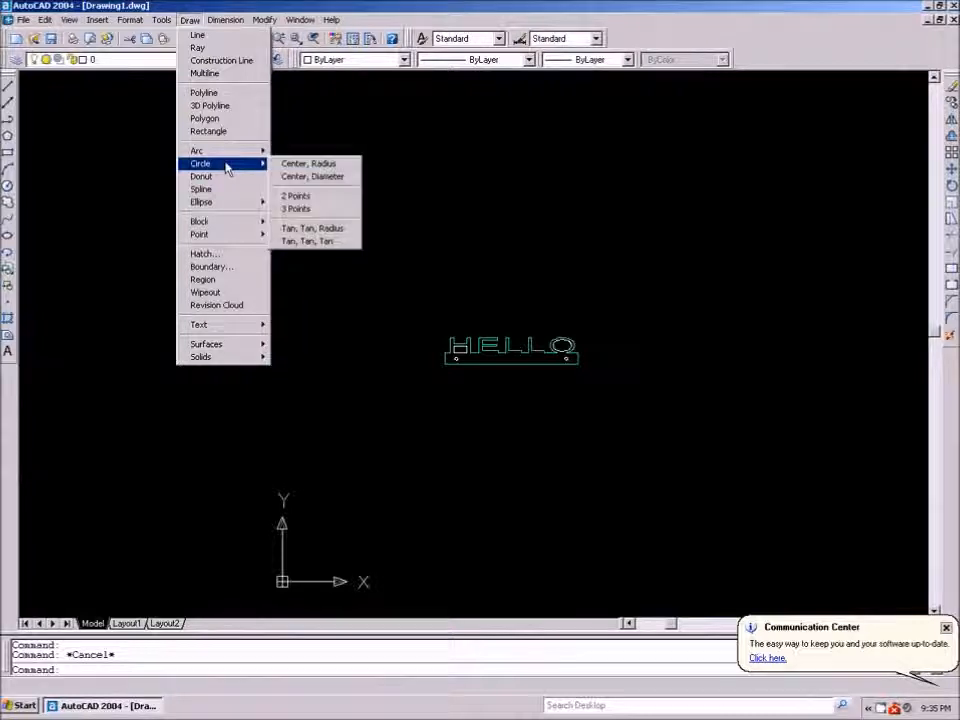
{"action": "left_click", "coordinate": [312, 177]}
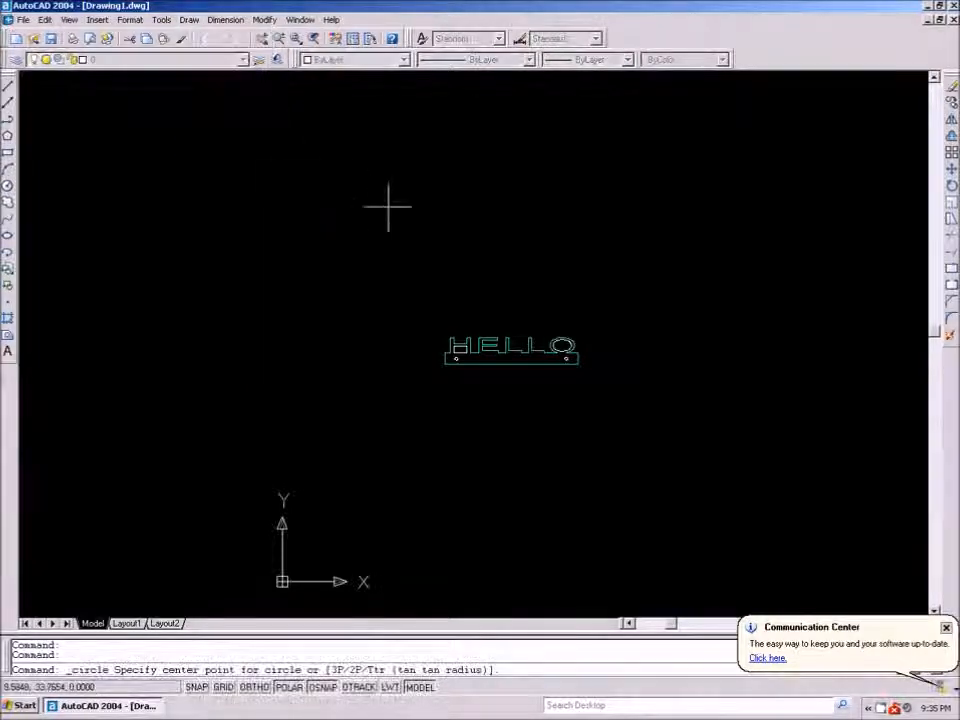
{"action": "left_click", "coordinate": [481, 216]}
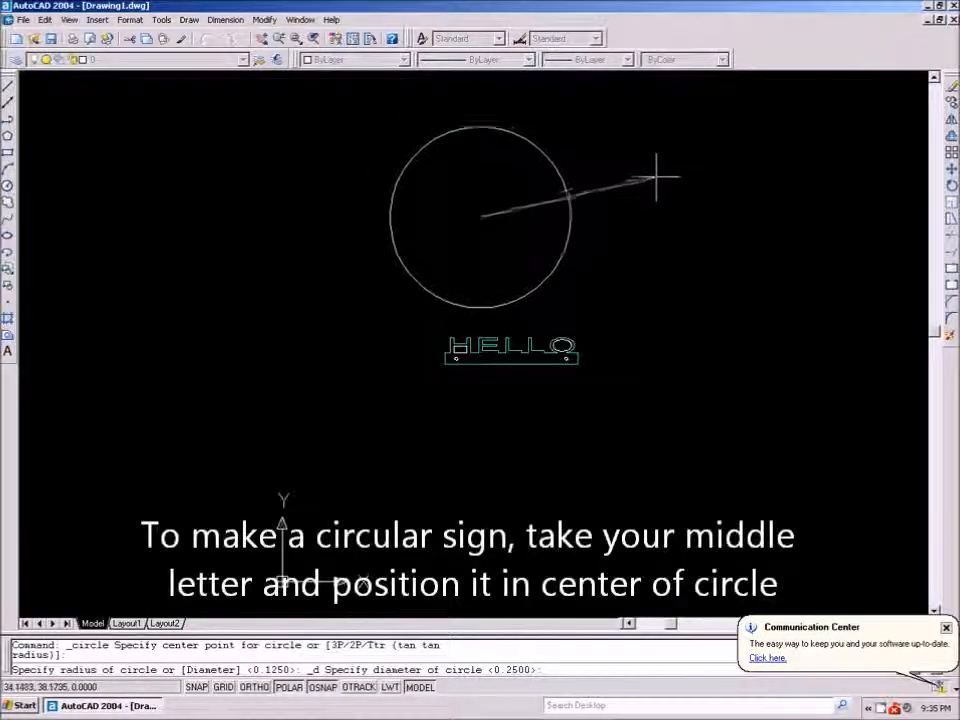
{"action": "left_click", "coordinate": [659, 213]}
{"action": "scroll", "coordinate": [462, 170], "scroll_direction": "up", "scroll_amount": 2}
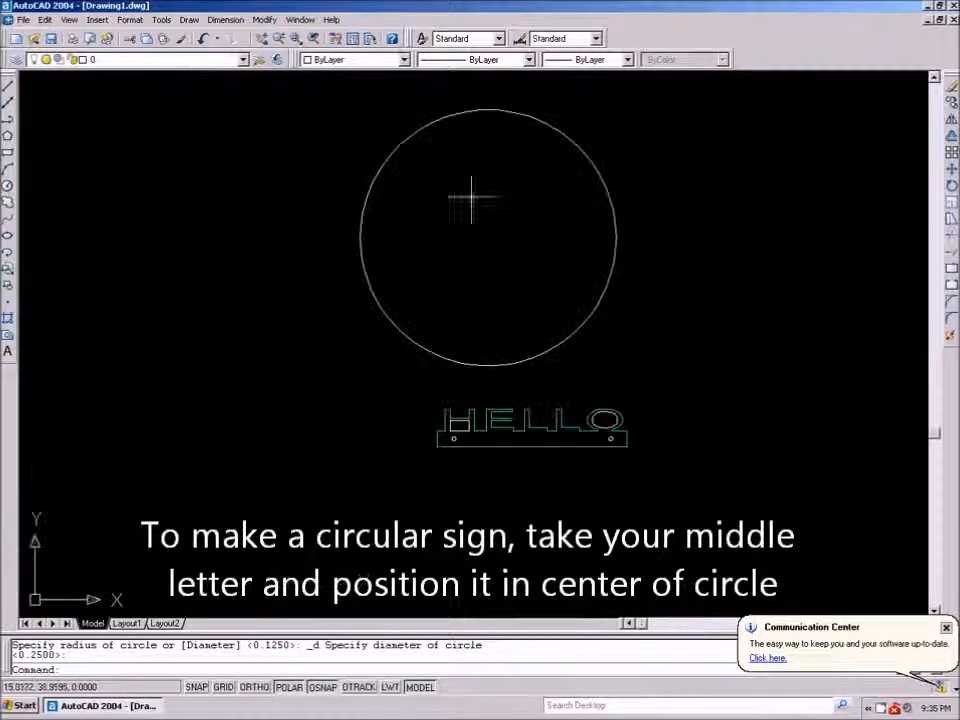
{"action": "scroll", "coordinate": [459, 240], "scroll_direction": "down", "scroll_amount": 2}
{"action": "scroll", "coordinate": [460, 324], "scroll_direction": "up", "scroll_amount": 2}
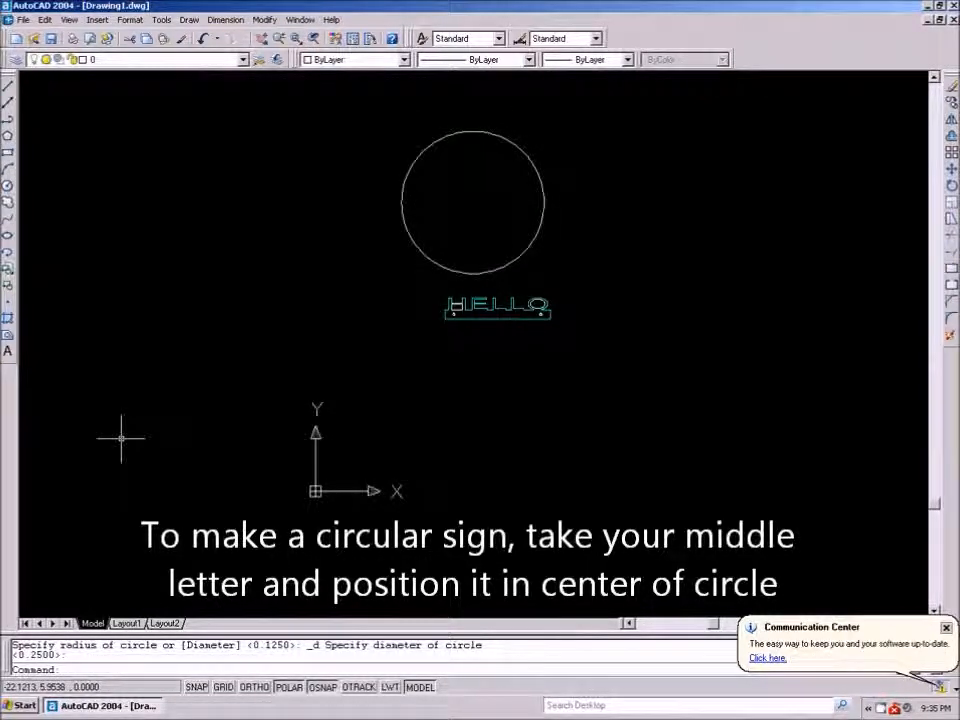
- Insert a three-letter first name as Arial outline text below the HELLO sign, keeping height 0.2, factor 0.7 and line-width 0.0
{"action": "key", "text": "Return"}
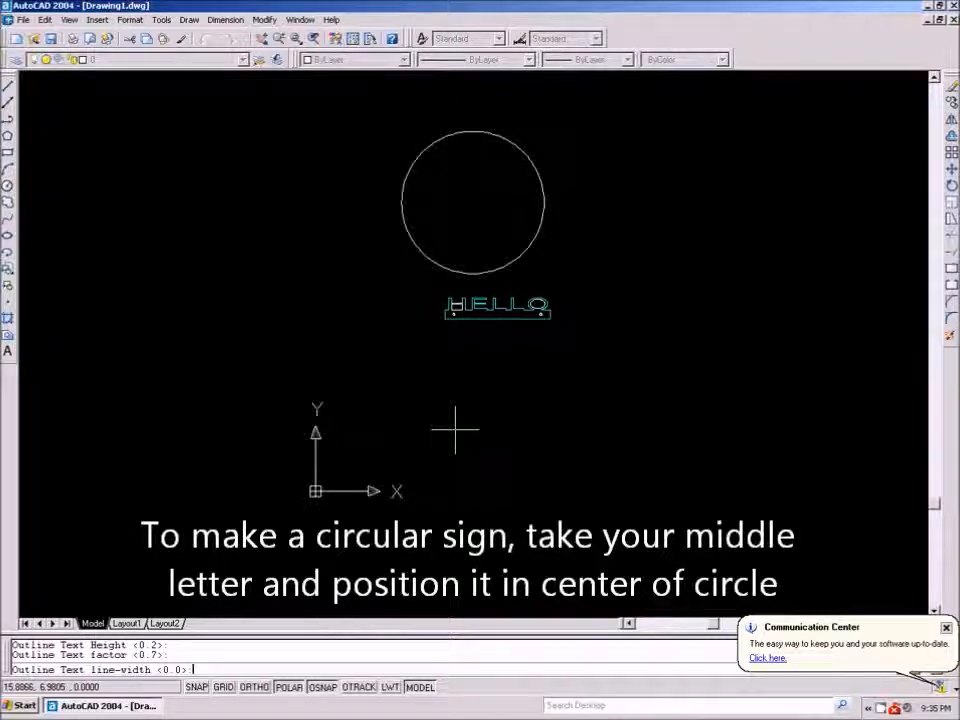
{"action": "key", "text": "Return"}
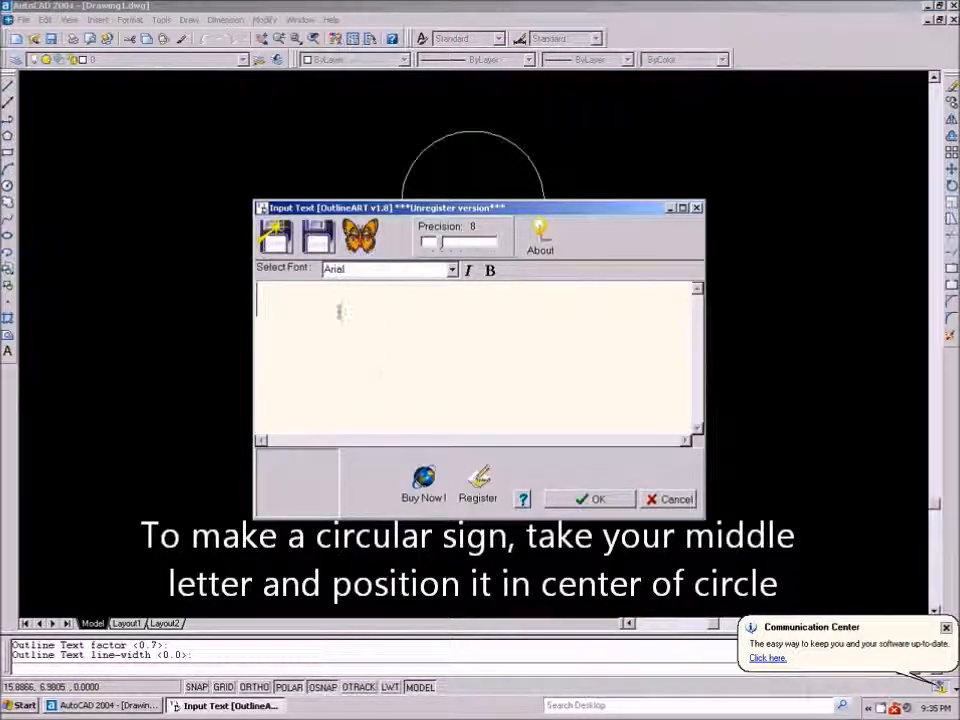
{"action": "type", "text": "DAN"}
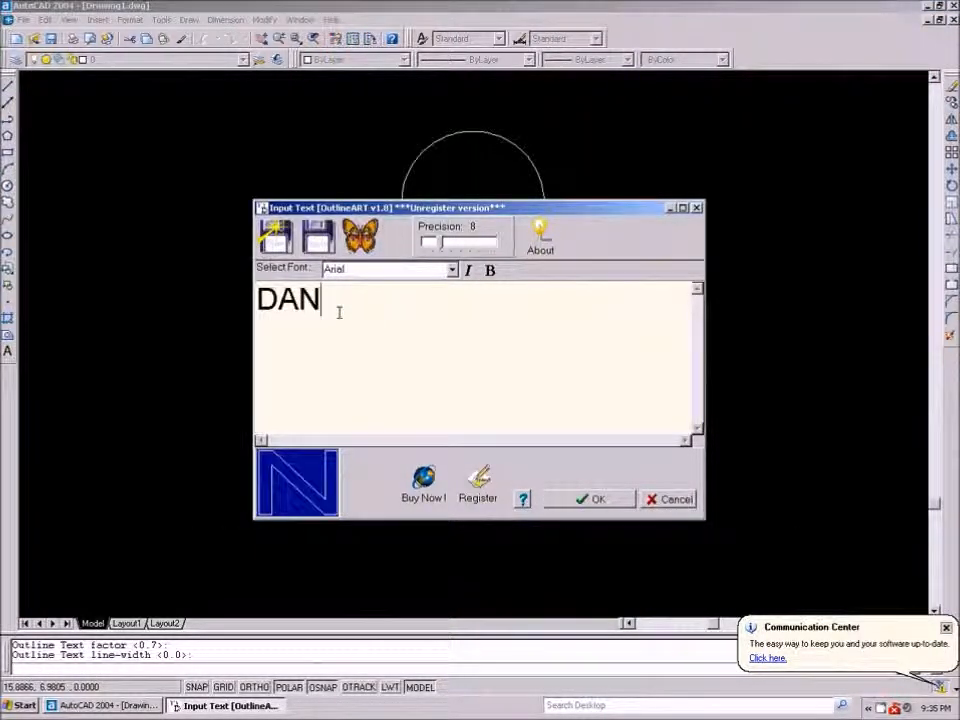
{"action": "key", "text": "Return"}
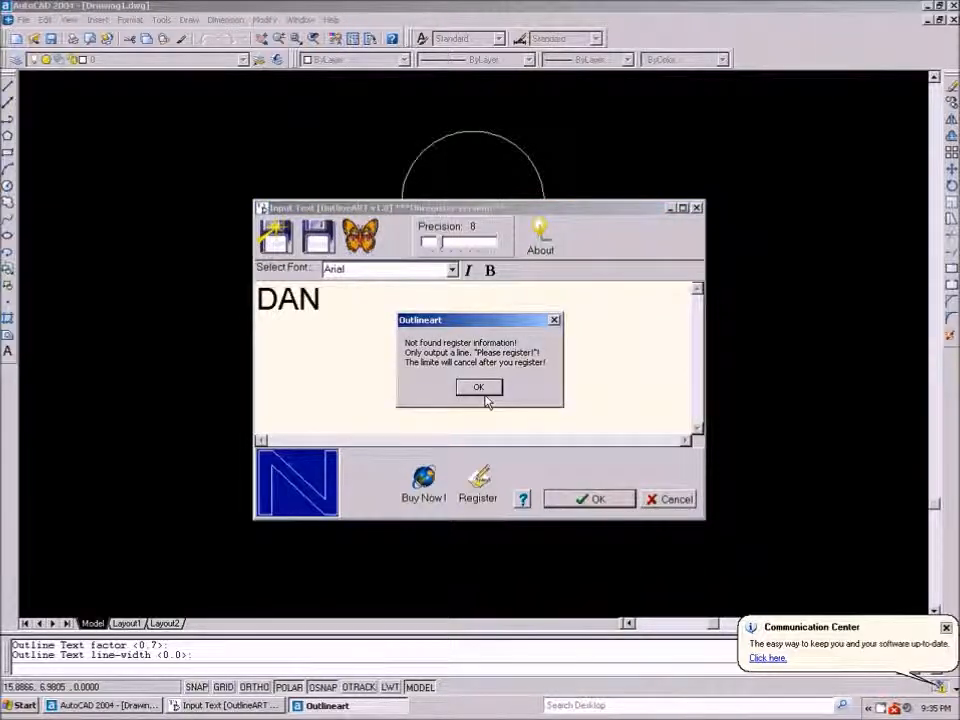
{"action": "left_click", "coordinate": [482, 389]}
- Erase the "Unregister:" prefix in front of the new outline lettering
{"action": "scroll", "coordinate": [465, 445], "scroll_direction": "up", "scroll_amount": 6}
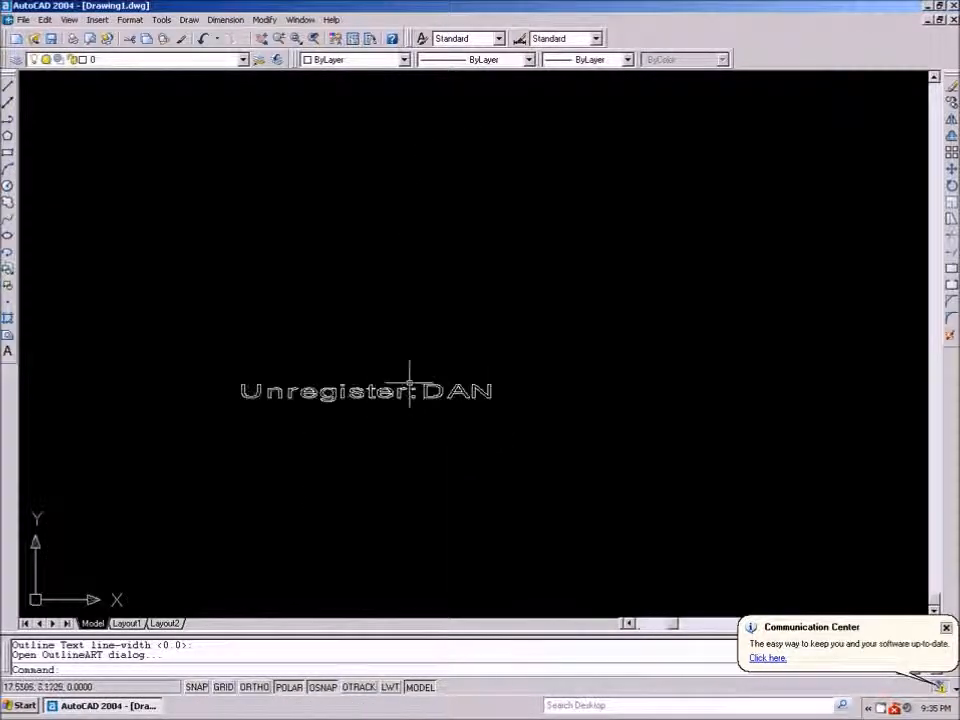
{"action": "left_click", "coordinate": [417, 368]}
{"action": "left_click", "coordinate": [210, 422]}
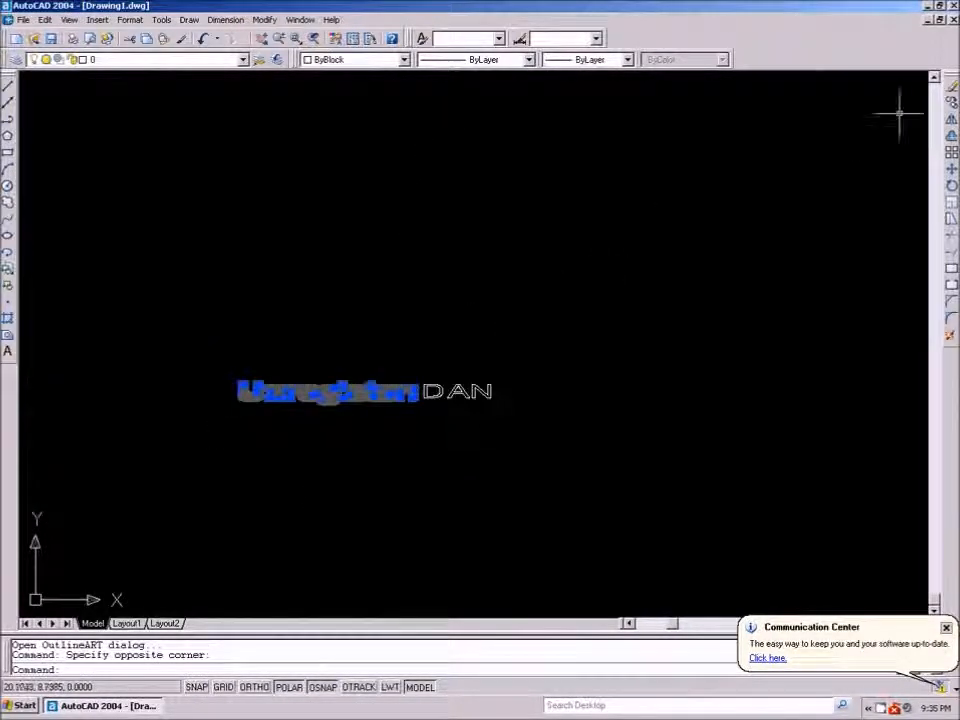
{"action": "key", "text": "Delete"}
- Scale up the three-letter name from a base point just below it to almost half the HELLO sign's width
{"action": "scroll", "coordinate": [531, 332], "scroll_direction": "down", "scroll_amount": 5}
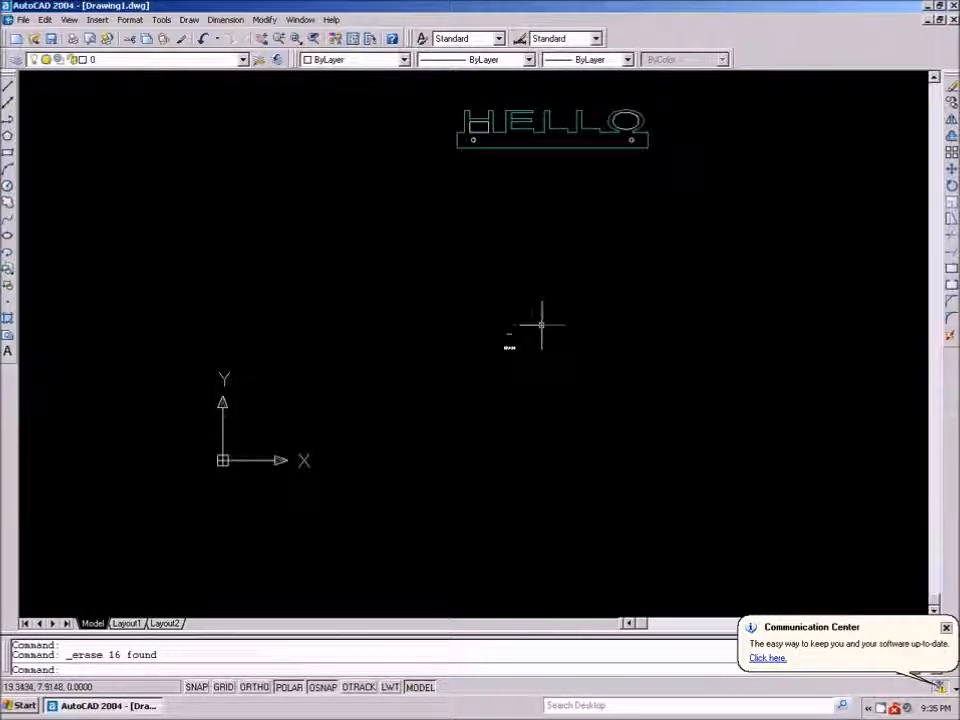
{"action": "left_click", "coordinate": [951, 202]}
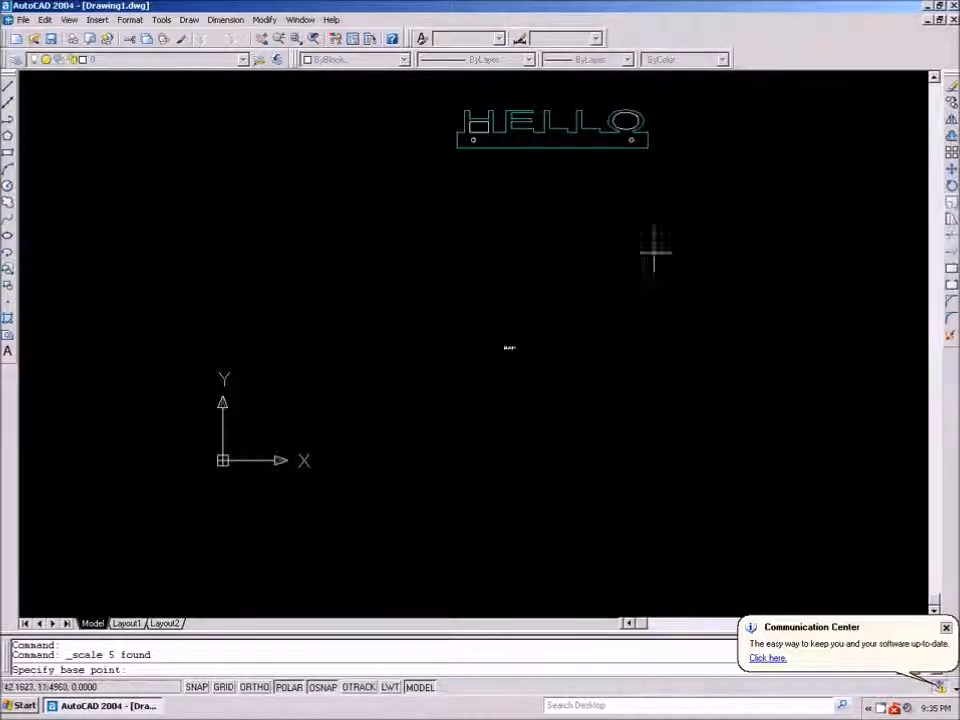
{"action": "left_click", "coordinate": [521, 375]}
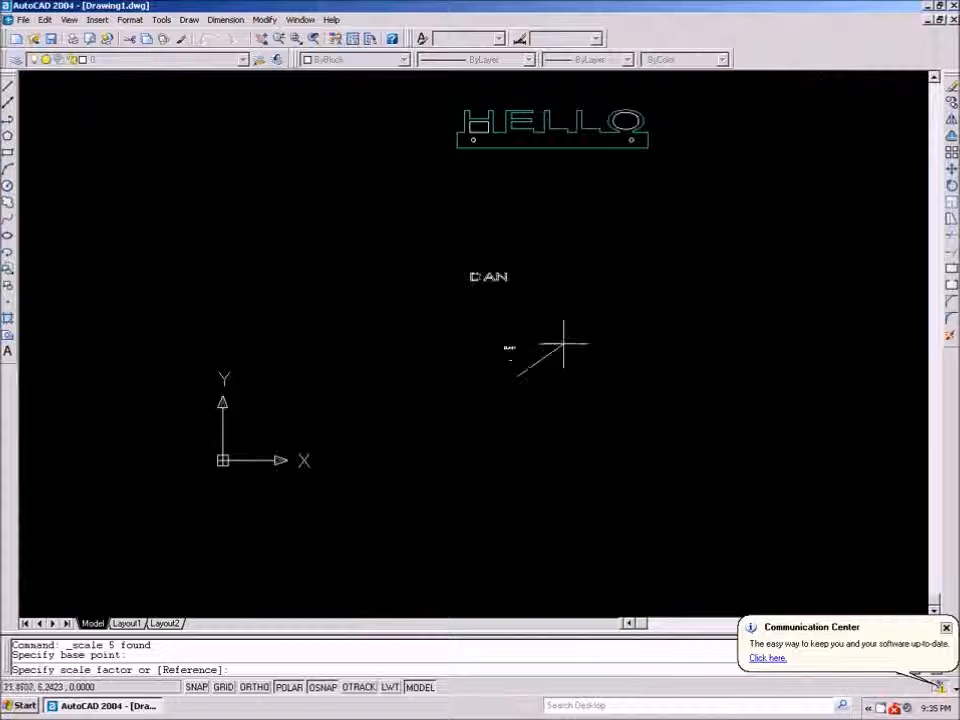
{"action": "left_click", "coordinate": [608, 317]}
{"action": "scroll", "coordinate": [568, 364], "scroll_direction": "down", "scroll_amount": 4}
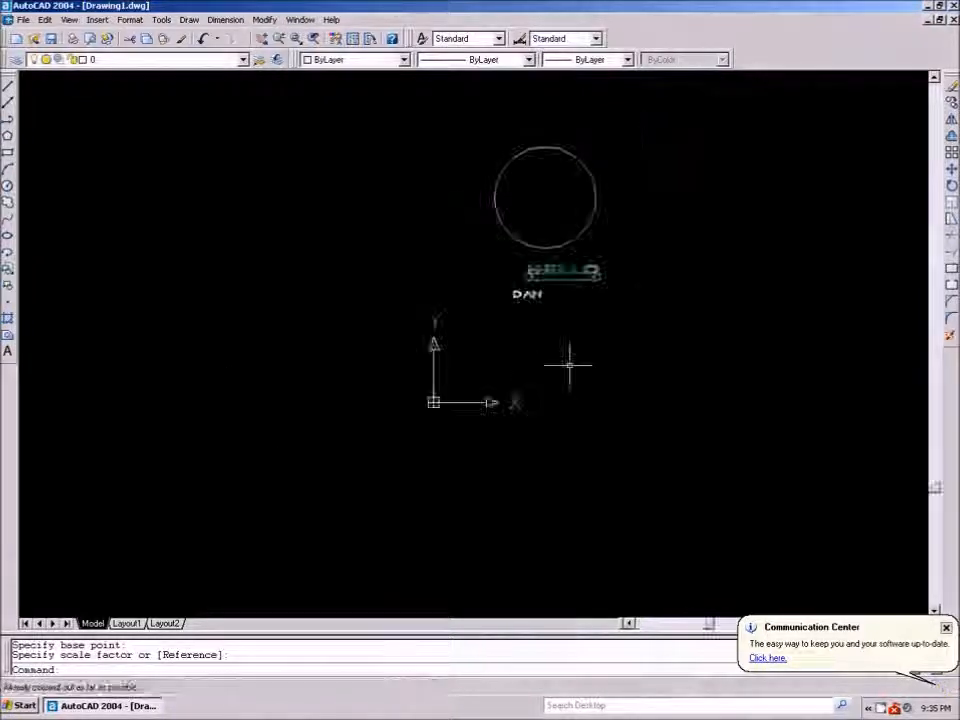
- Move the three-letter name to just above the top of the large circle, roughly centred over it
{"action": "scroll", "coordinate": [544, 276], "scroll_direction": "up", "scroll_amount": 4}
{"action": "left_click", "coordinate": [540, 302]}
{"action": "left_click", "coordinate": [403, 360]}
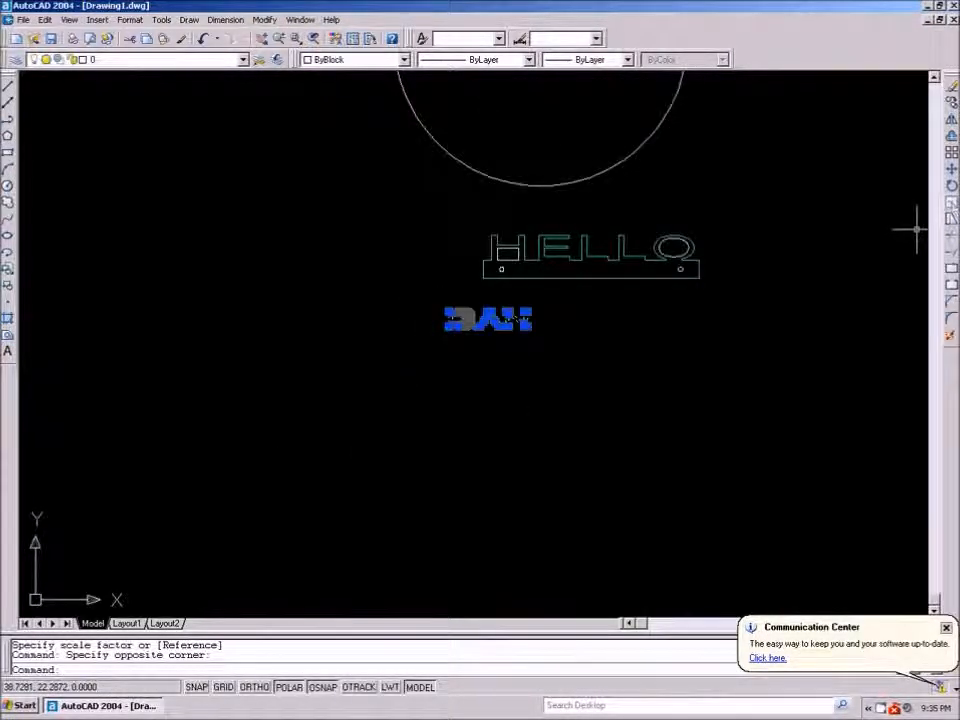
{"action": "left_click", "coordinate": [951, 170]}
{"action": "left_click", "coordinate": [495, 342]}
{"action": "scroll", "coordinate": [495, 345], "scroll_direction": "down", "scroll_amount": 4}
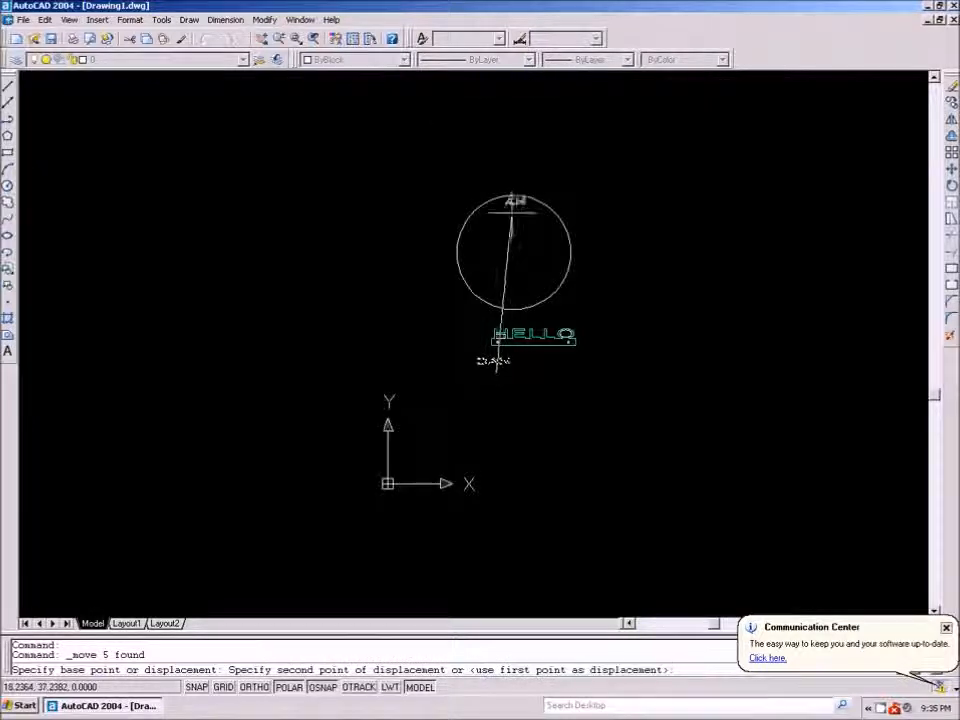
{"action": "scroll", "coordinate": [512, 206], "scroll_direction": "up", "scroll_amount": 4}
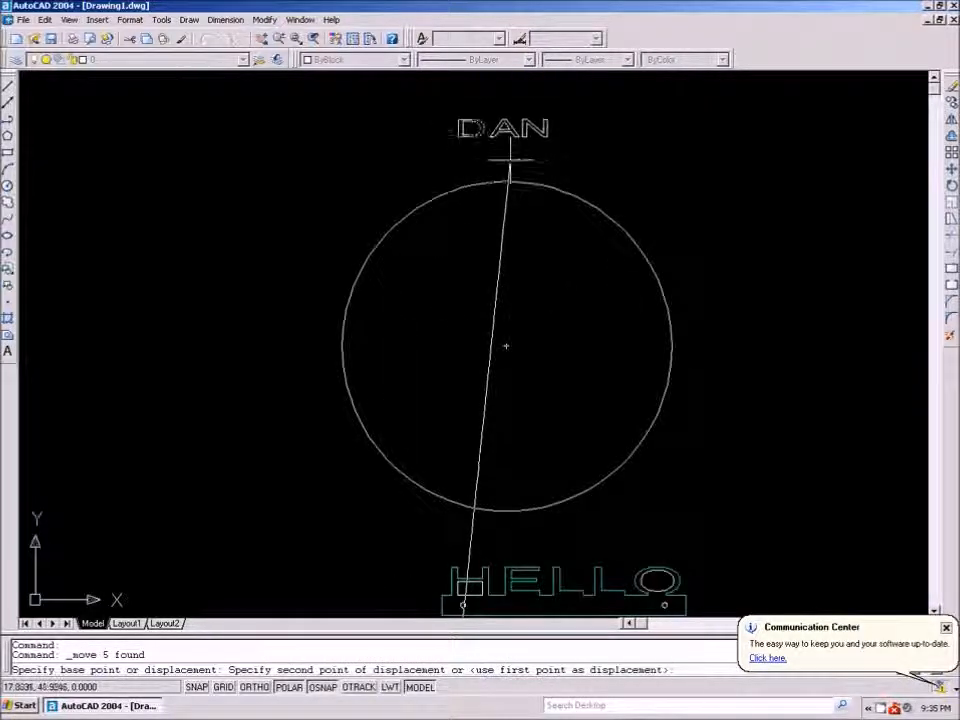
{"action": "left_click", "coordinate": [510, 161]}
{"action": "scroll", "coordinate": [514, 300], "scroll_direction": "down", "scroll_amount": 3}
{"action": "scroll", "coordinate": [506, 210], "scroll_direction": "up", "scroll_amount": 3}
{"action": "left_click", "coordinate": [524, 190]}
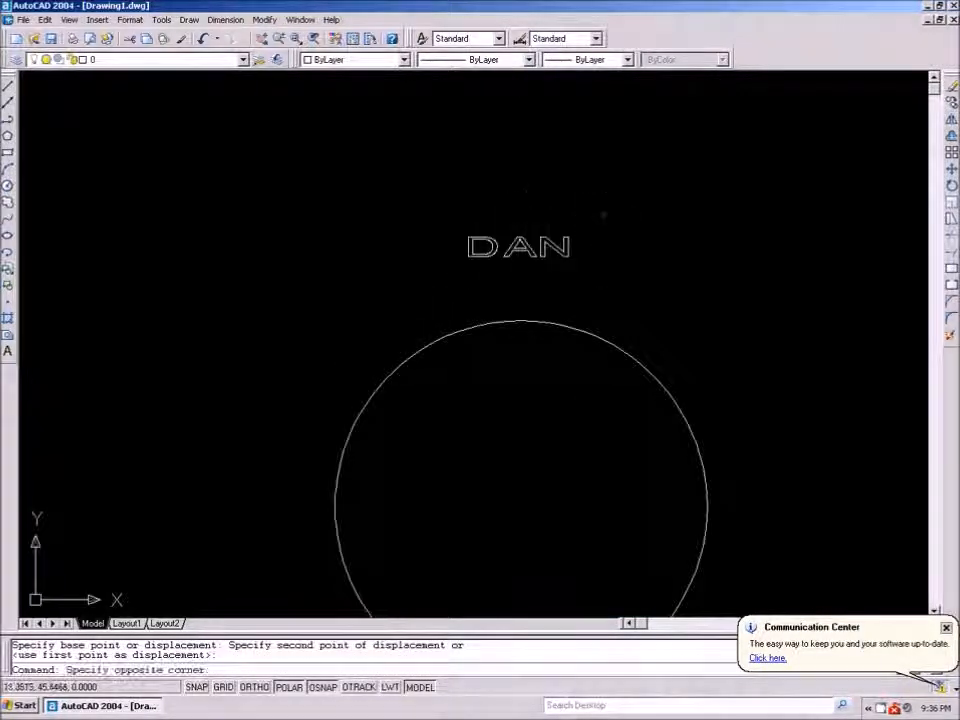
{"action": "left_click", "coordinate": [484, 278]}
{"action": "left_click", "coordinate": [951, 185]}
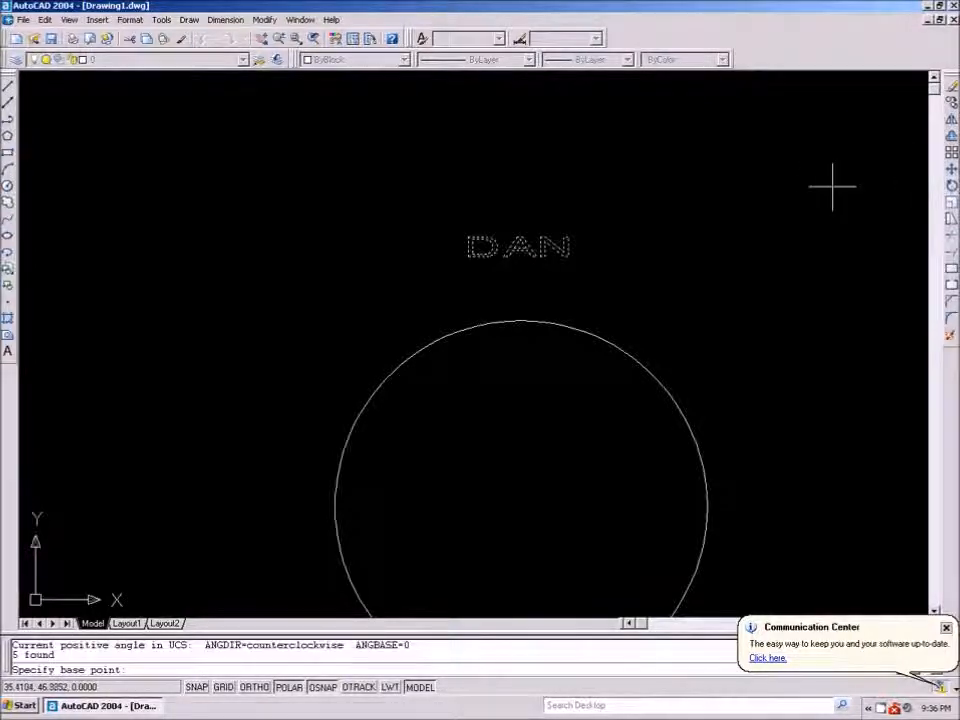
{"action": "key", "text": "Escape"}
- Scale up the three-letter name from a base point beneath its middle letter until it is nearly as wide as the circle
{"action": "left_click", "coordinate": [605, 206]}
{"action": "left_click", "coordinate": [421, 274]}
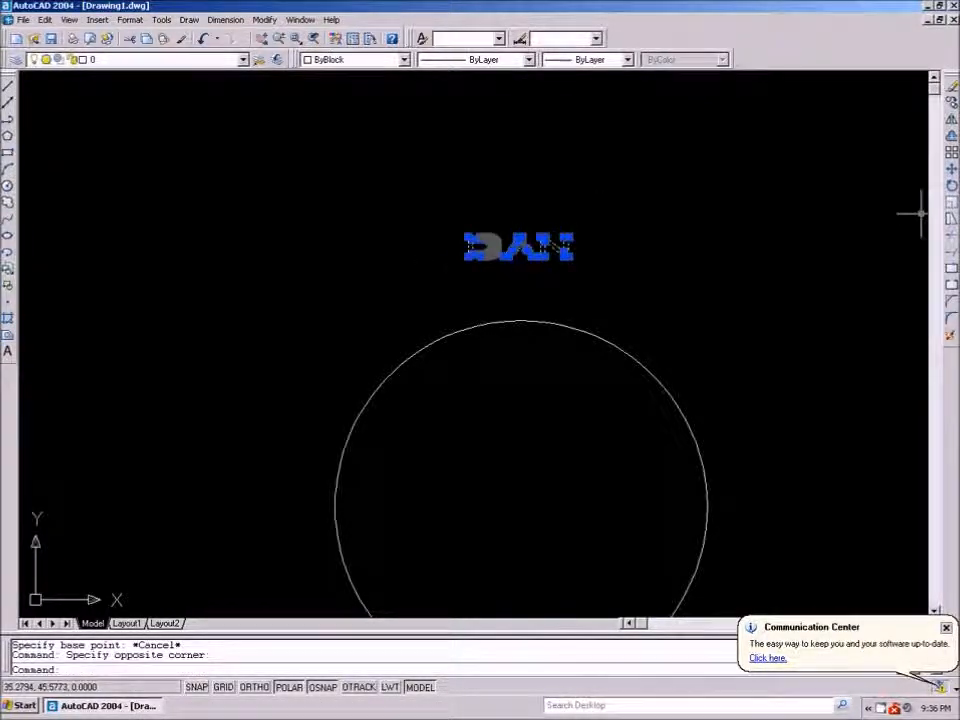
{"action": "left_click", "coordinate": [951, 204]}
{"action": "left_click", "coordinate": [521, 277]}
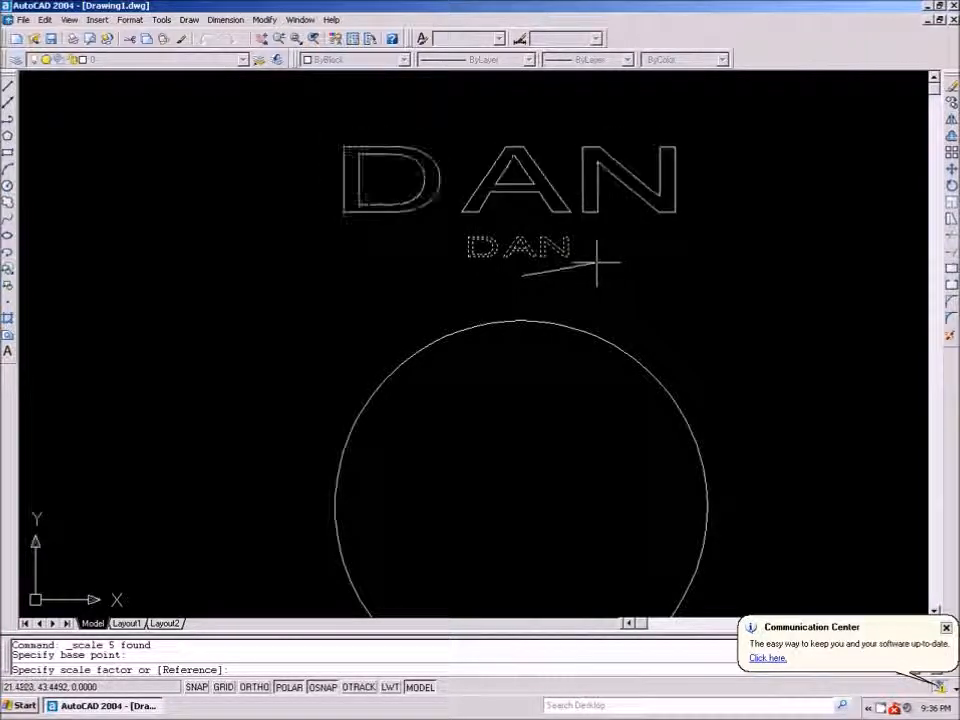
{"action": "left_click", "coordinate": [598, 265]}
{"action": "scroll", "coordinate": [454, 279], "scroll_direction": "down", "scroll_amount": 2}
{"action": "scroll", "coordinate": [436, 263], "scroll_direction": "up", "scroll_amount": 1}
{"action": "scroll", "coordinate": [436, 263], "scroll_direction": "up", "scroll_amount": 1}
{"action": "left_click", "coordinate": [500, 109]}
{"action": "left_click", "coordinate": [380, 210]}
{"action": "key", "text": "Escape"}
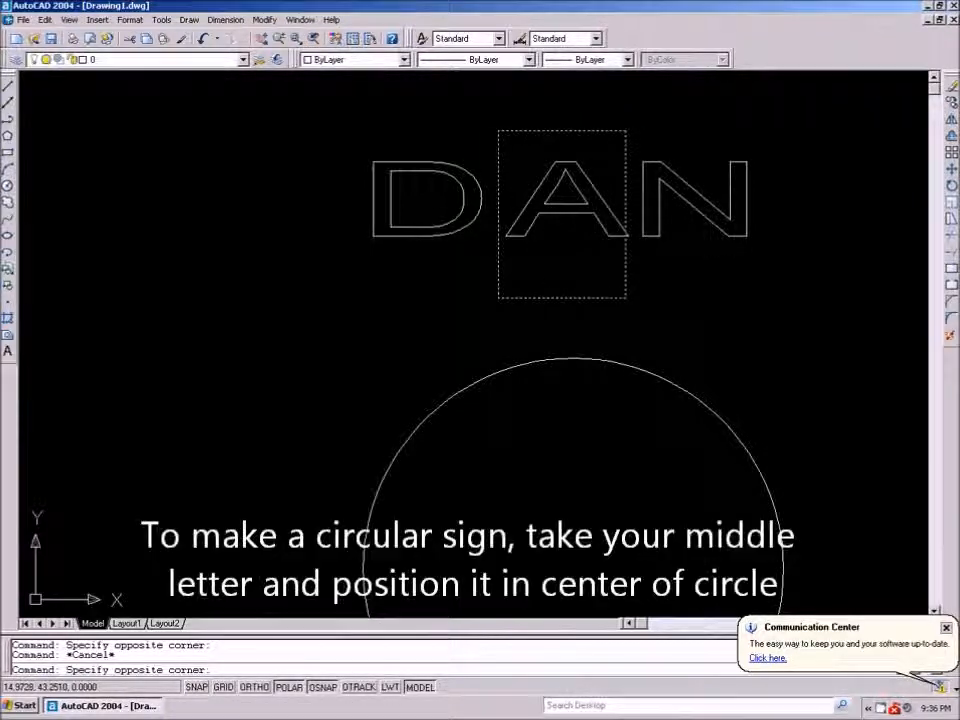
- Move the middle letter A from the midpoint of its crossbar down onto the circle's top, with object snap and polar tracking off
{"action": "left_click", "coordinate": [499, 354]}
{"action": "left_click", "coordinate": [951, 168]}
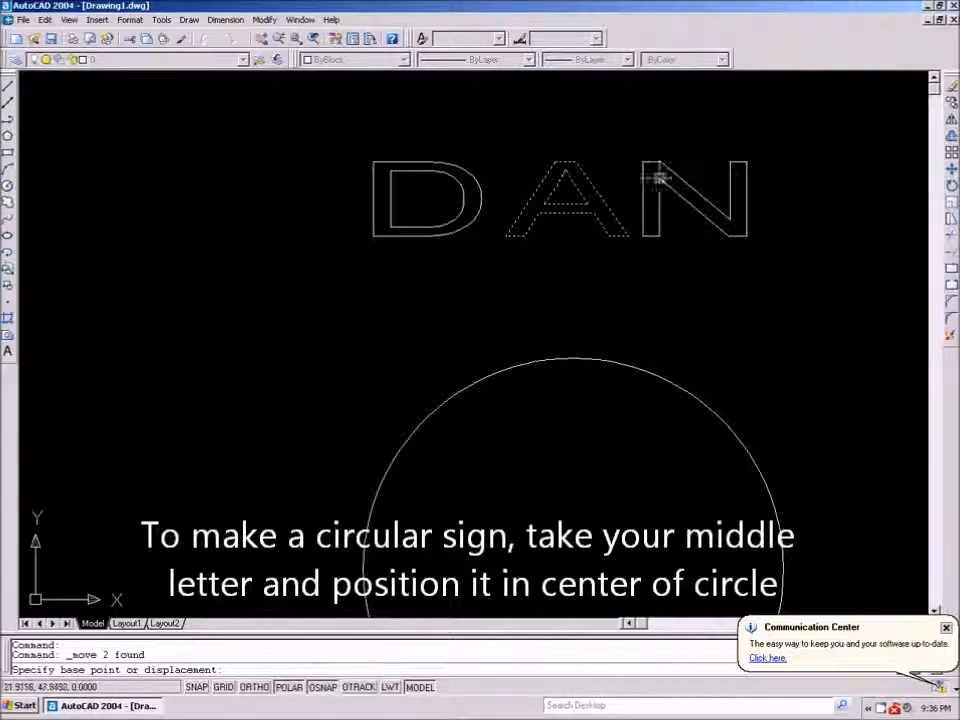
{"action": "left_click", "coordinate": [565, 212]}
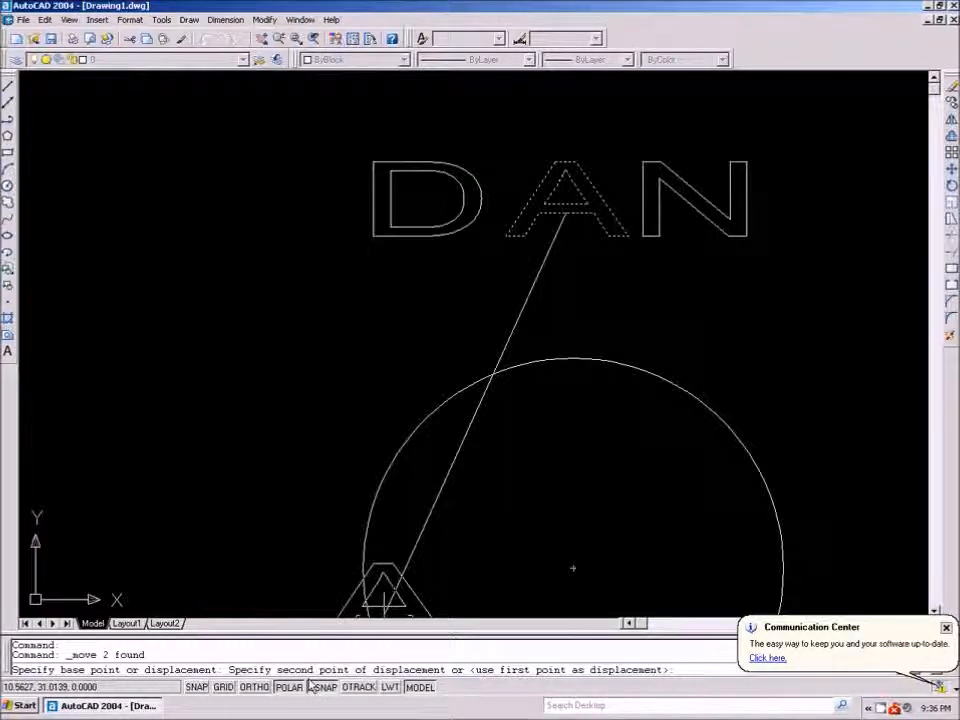
{"action": "key", "text": "F3"}
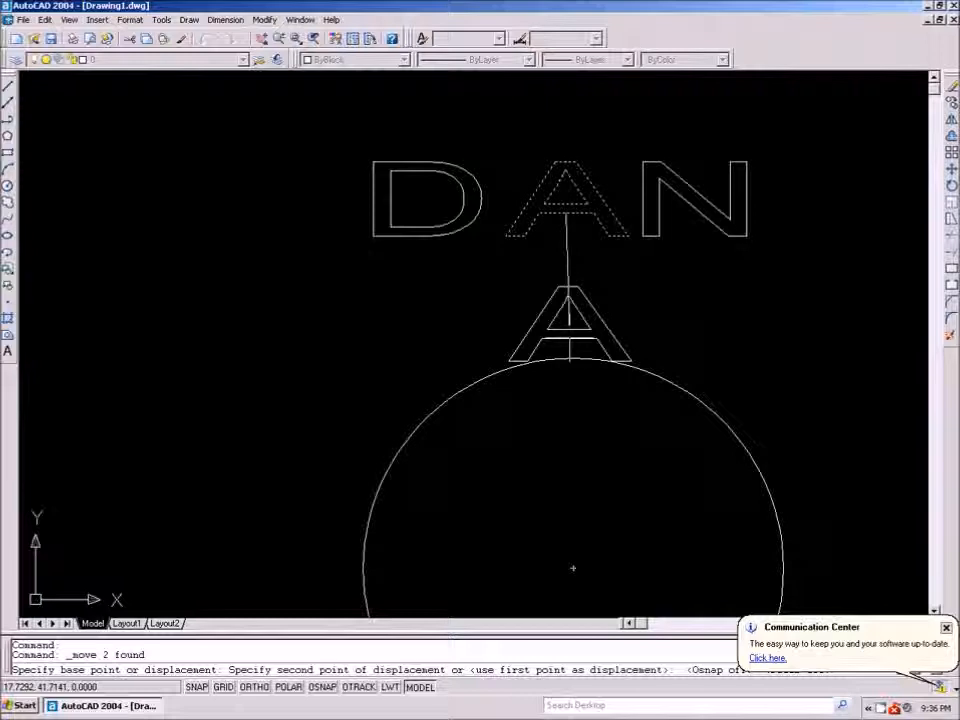
{"action": "left_click", "coordinate": [570, 345]}
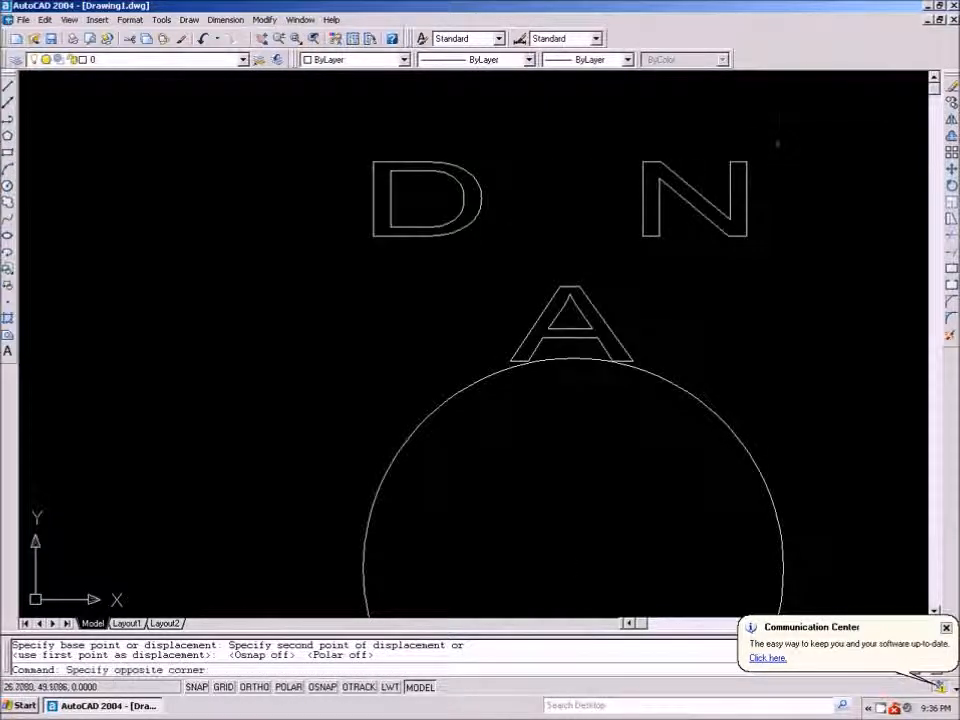
- Move the last letter N straight down beside the A, just above the circle
{"action": "left_click", "coordinate": [600, 261]}
{"action": "left_click", "coordinate": [951, 168]}
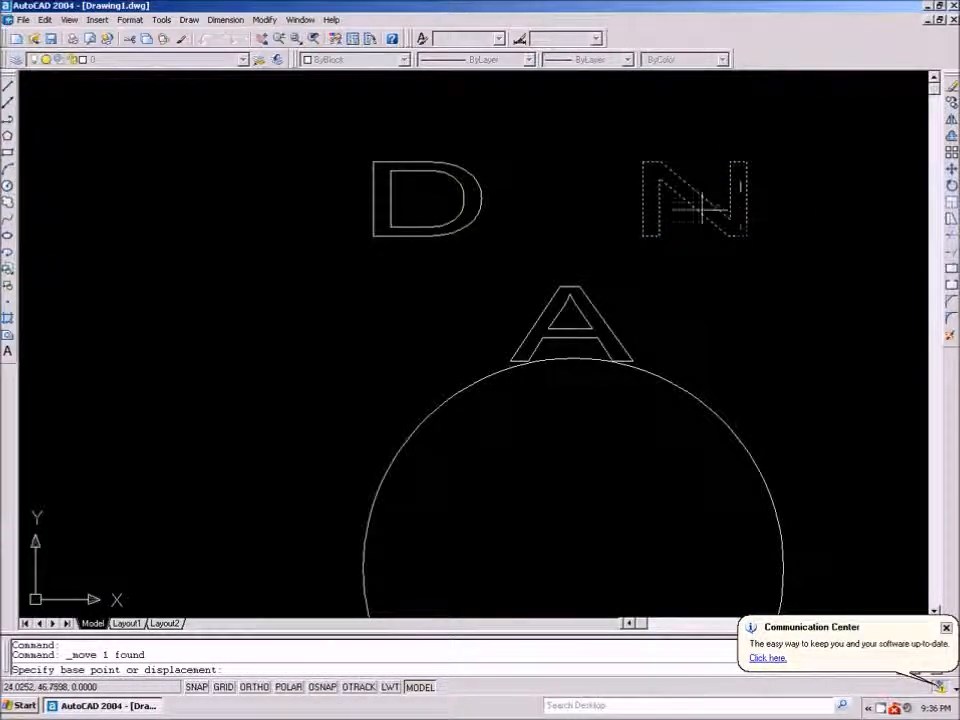
{"action": "left_click", "coordinate": [700, 214]}
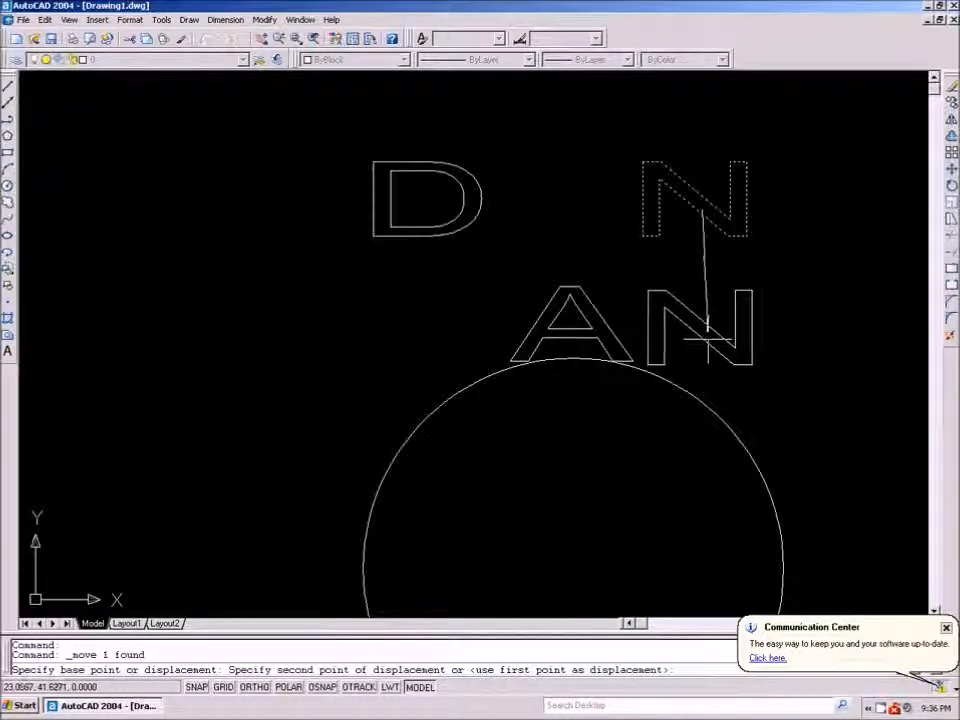
{"action": "left_click", "coordinate": [708, 334]}
- Move both outlines of the first letter D down beside the A, just above the circle
{"action": "left_click", "coordinate": [443, 145]}
{"action": "left_click", "coordinate": [257, 279]}
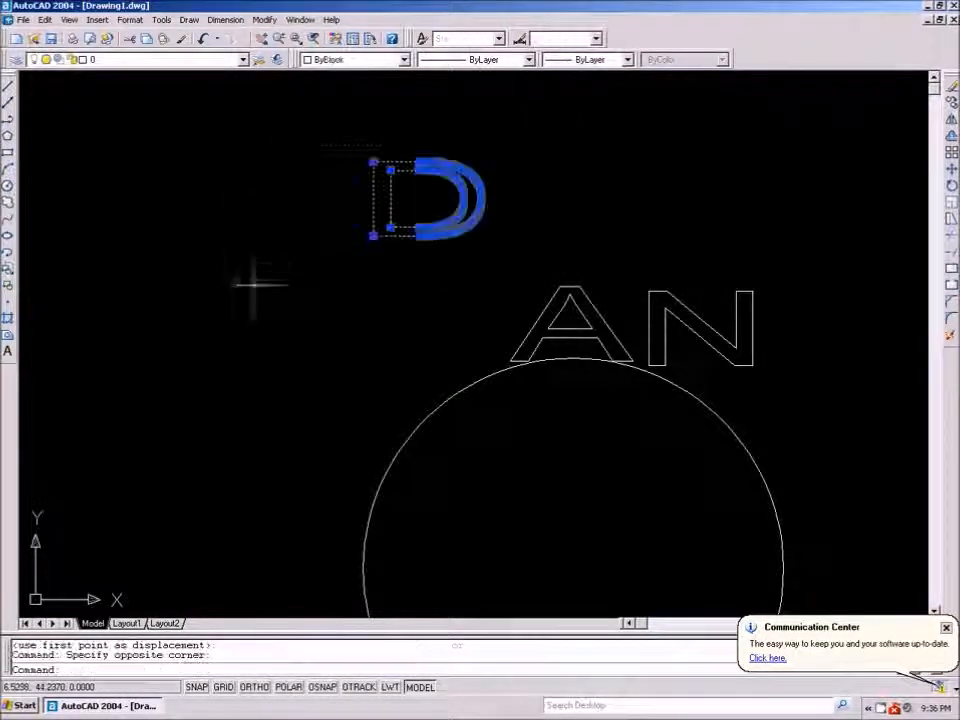
{"action": "left_click", "coordinate": [951, 168]}
{"action": "left_click", "coordinate": [416, 211]}
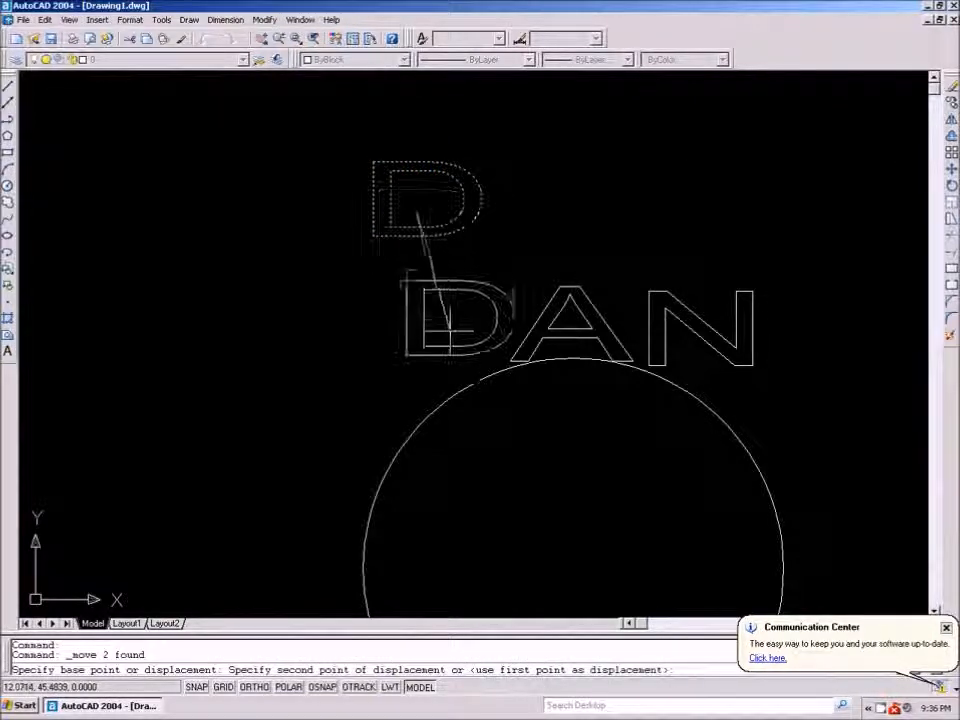
{"action": "left_click", "coordinate": [443, 347]}
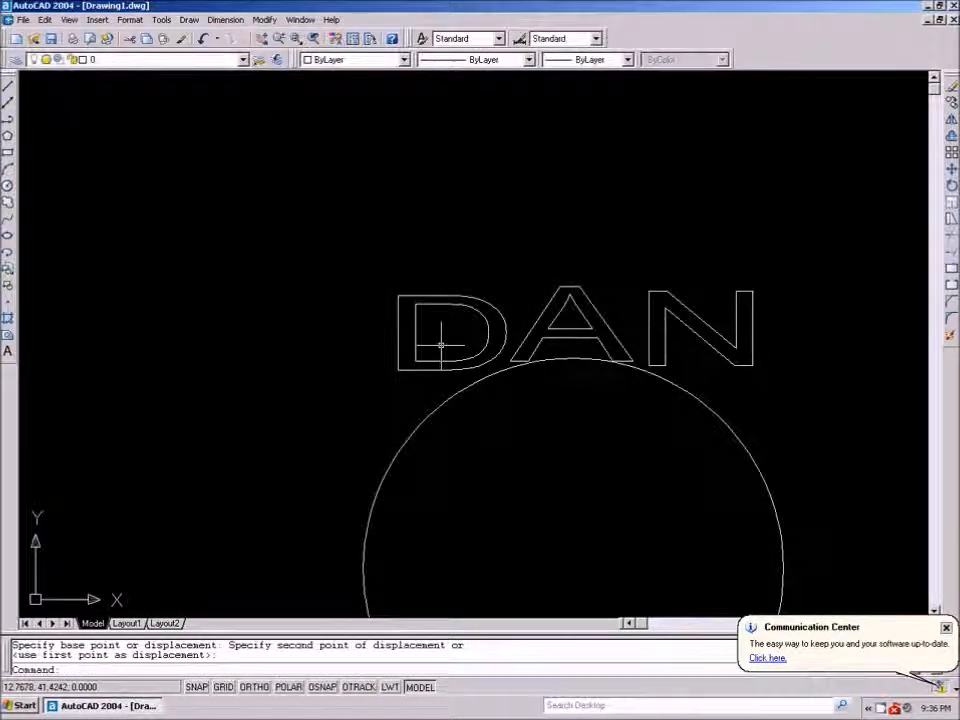
- Rotate the letter N clockwise about its lower-left corner so that its base follows the circle's arc
{"action": "left_click", "coordinate": [806, 282]}
{"action": "left_click", "coordinate": [645, 368]}
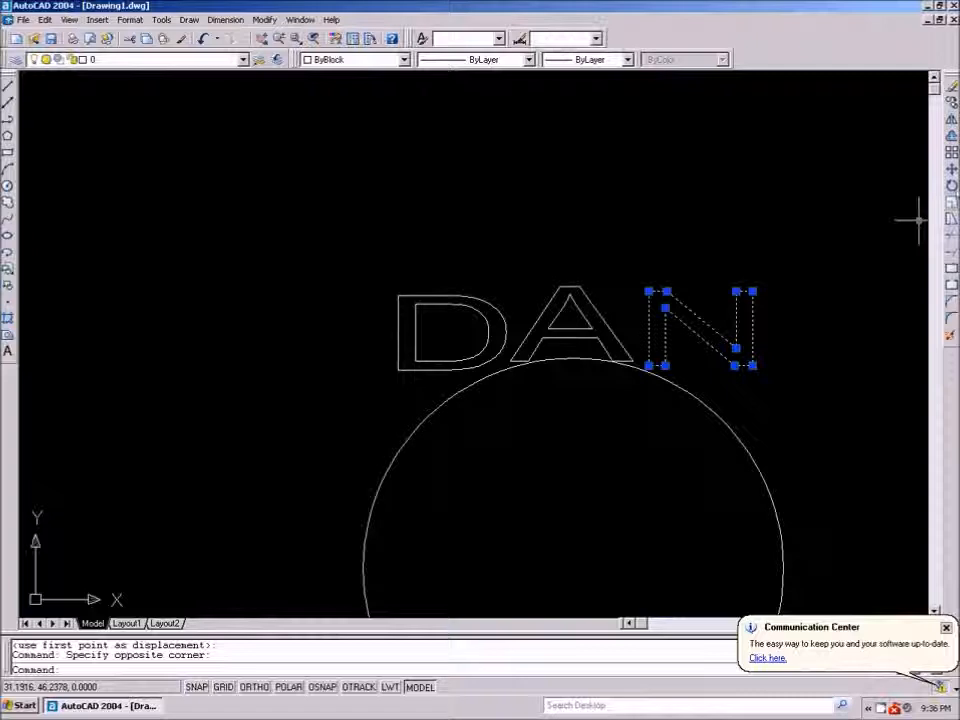
{"action": "left_click", "coordinate": [951, 185]}
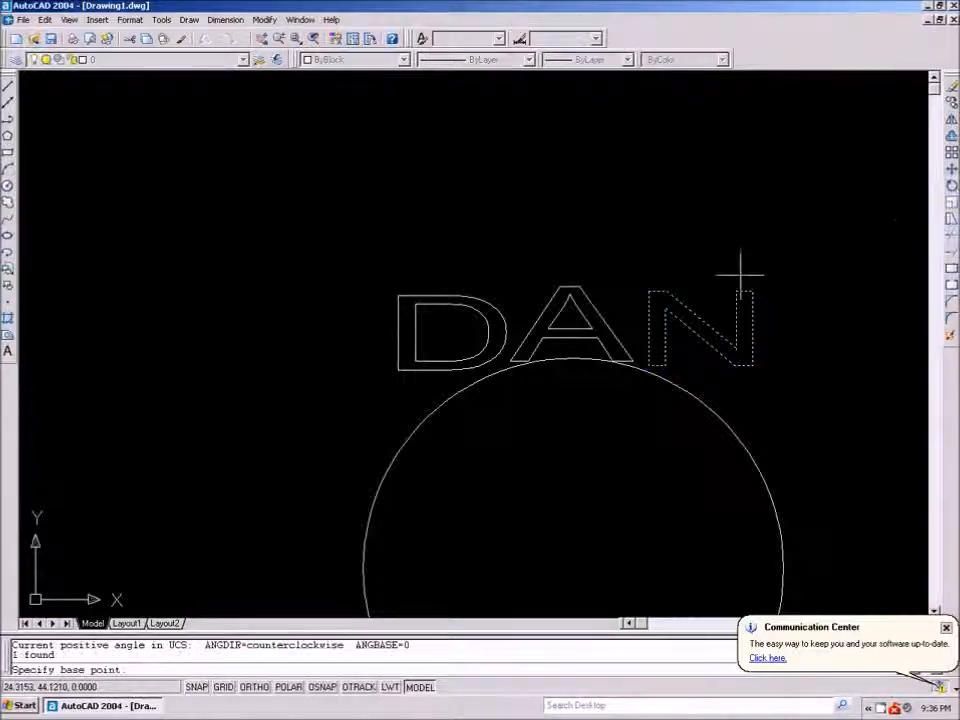
{"action": "left_click", "coordinate": [651, 368]}
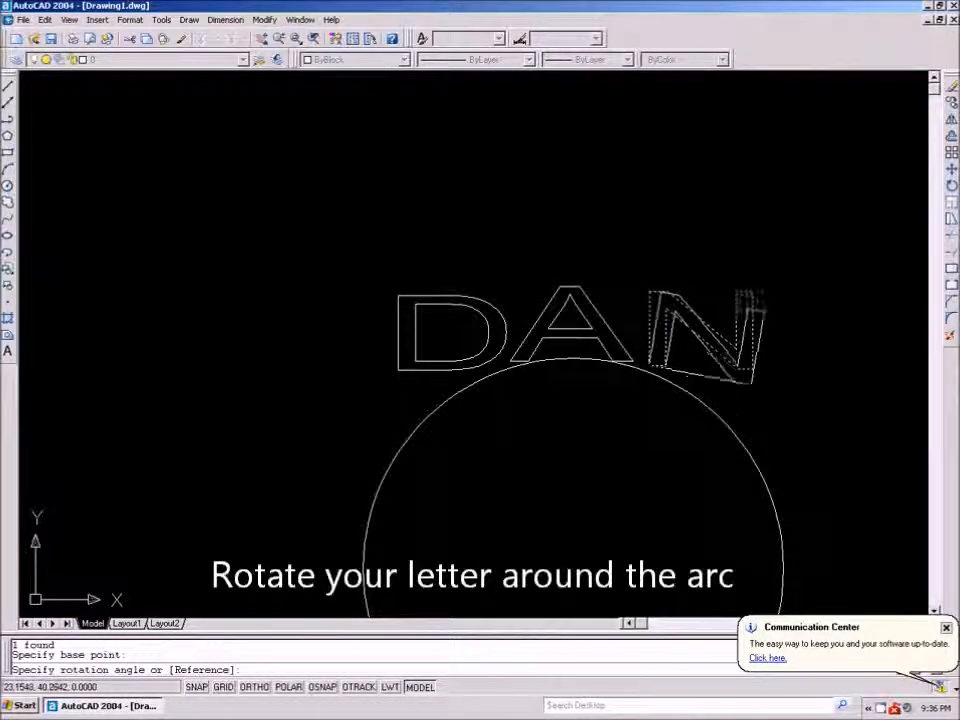
{"action": "left_click", "coordinate": [873, 510]}
- Move the tilted letter N slightly down so that the inner corners of its feet touch the circle
{"action": "scroll", "coordinate": [698, 425], "scroll_direction": "up", "scroll_amount": 5}
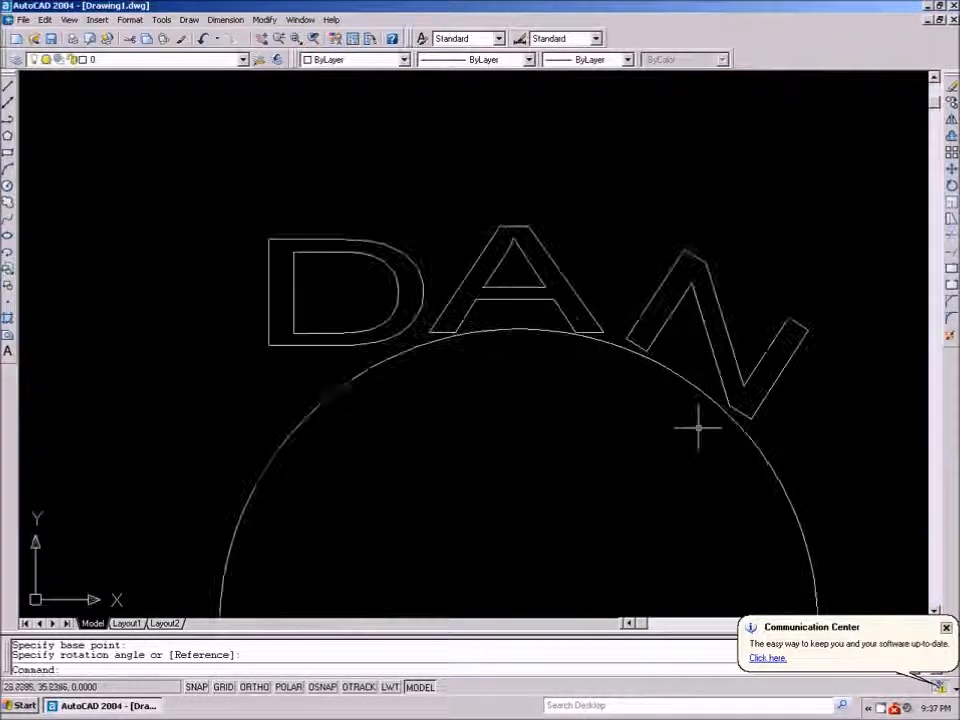
{"action": "left_click", "coordinate": [727, 317]}
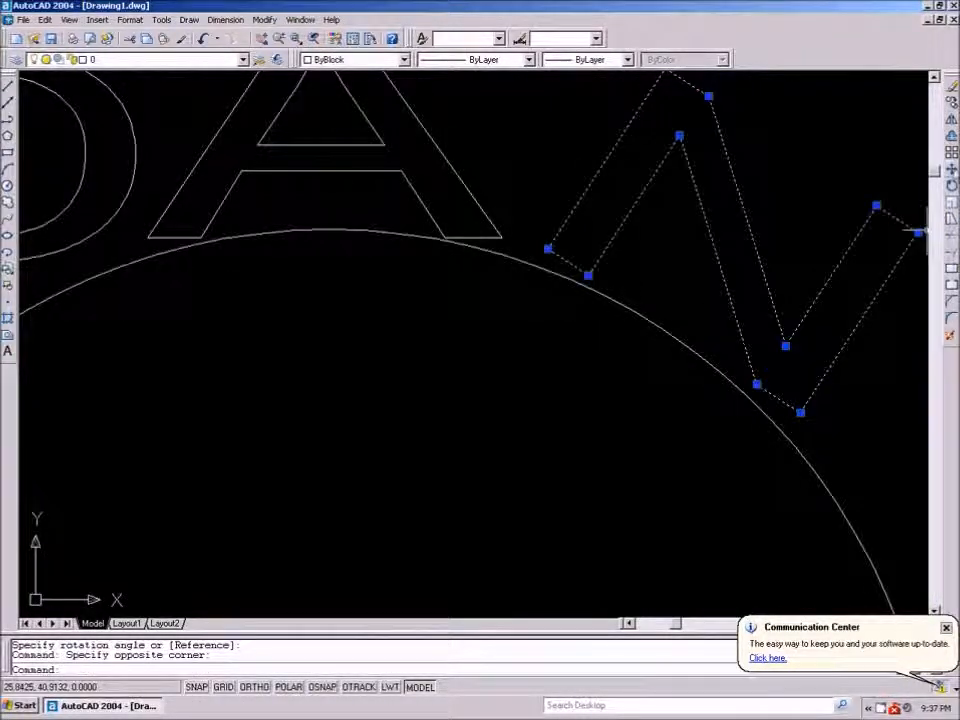
{"action": "left_click", "coordinate": [950, 169]}
{"action": "left_click", "coordinate": [648, 481]}
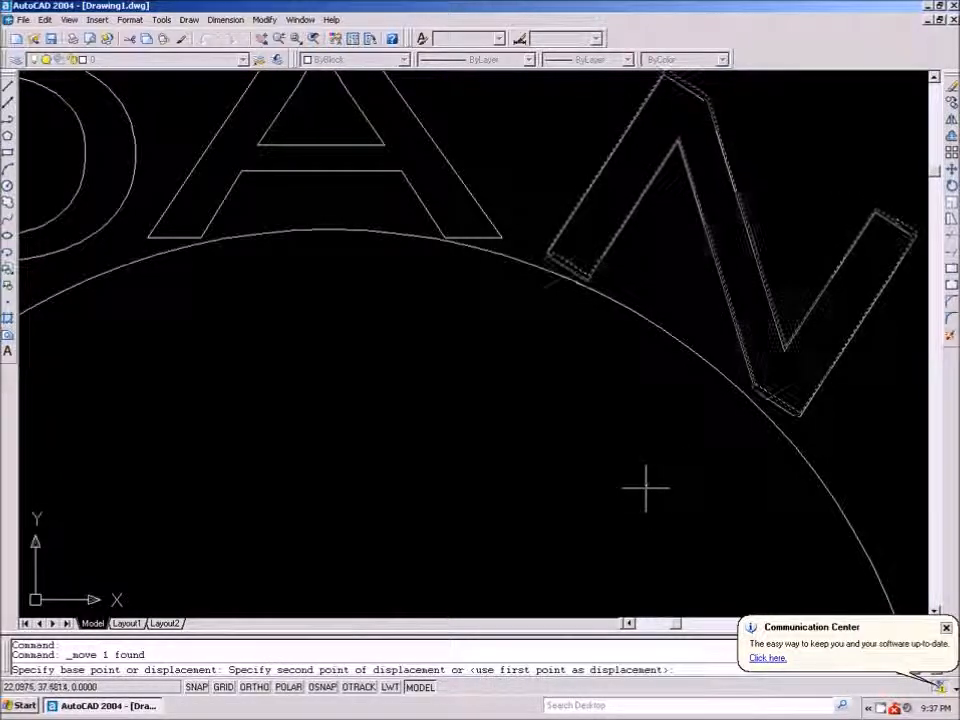
{"action": "left_click", "coordinate": [646, 492]}
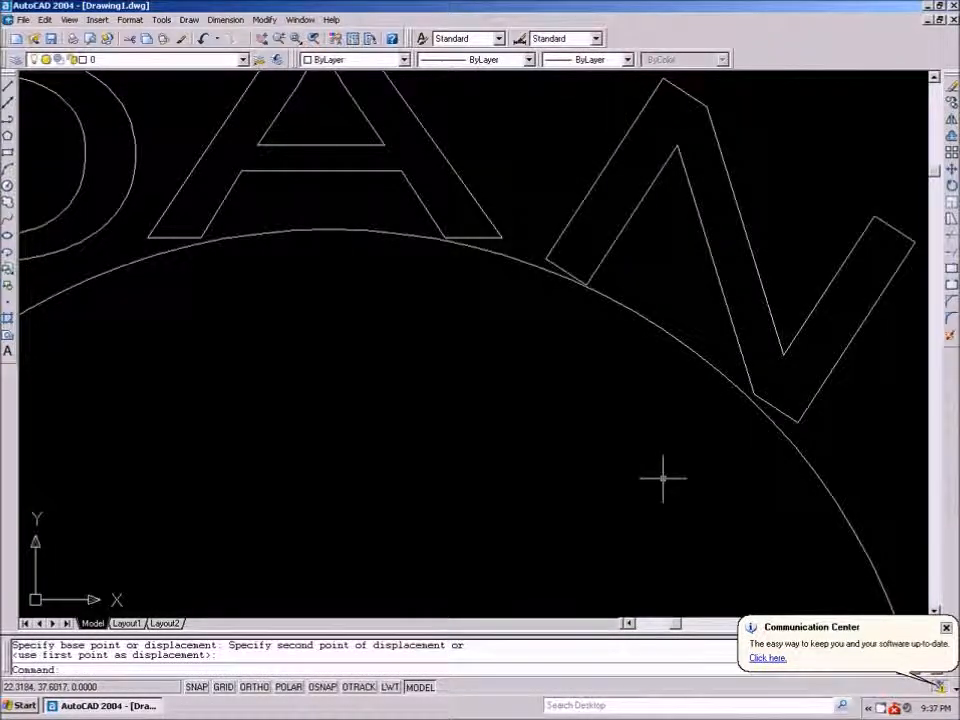
- Fine-tune the rotation of the letter N about the inner corner of its first foot, where it touches the circle
{"action": "left_click", "coordinate": [777, 273]}
{"action": "left_click", "coordinate": [720, 313]}
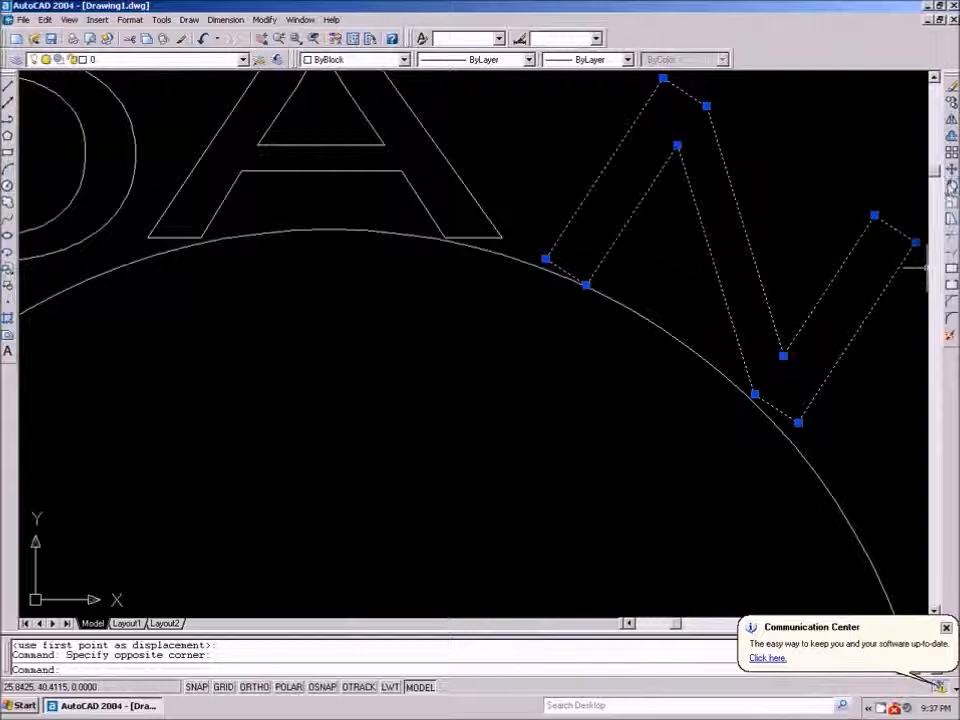
{"action": "left_click", "coordinate": [950, 185]}
{"action": "left_click", "coordinate": [588, 285]}
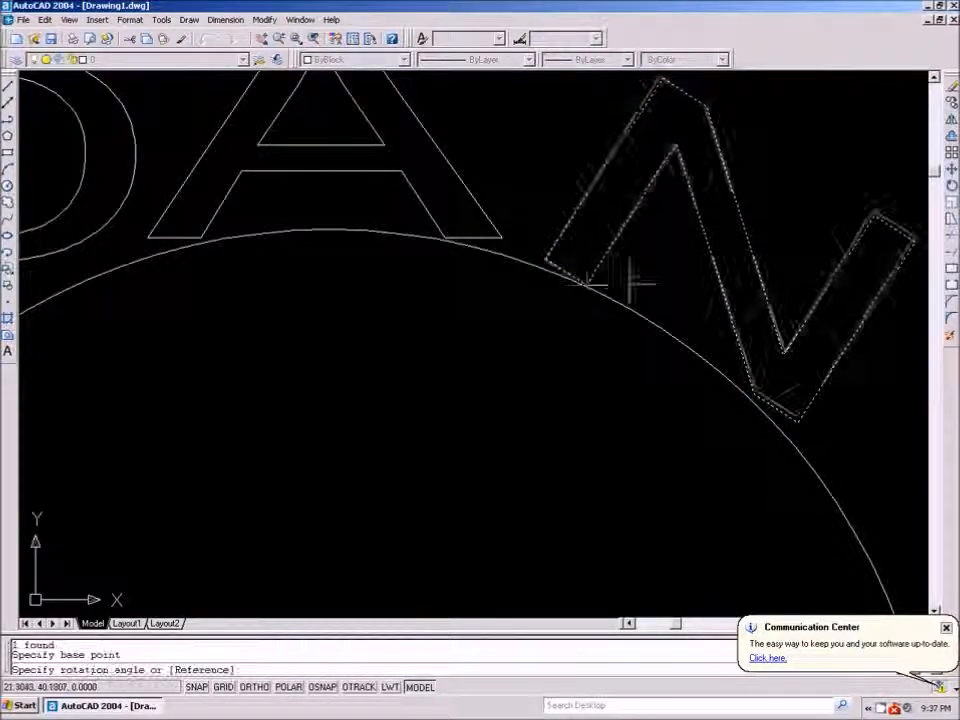
{"action": "left_click", "coordinate": [681, 285]}
- Rotate both outlines of the letter D counterclockwise about a point at its lower curve so that its base follows the circle
{"action": "scroll", "coordinate": [705, 274], "scroll_direction": "down", "scroll_amount": 5}
{"action": "scroll", "coordinate": [532, 251], "scroll_direction": "up", "scroll_amount": 6}
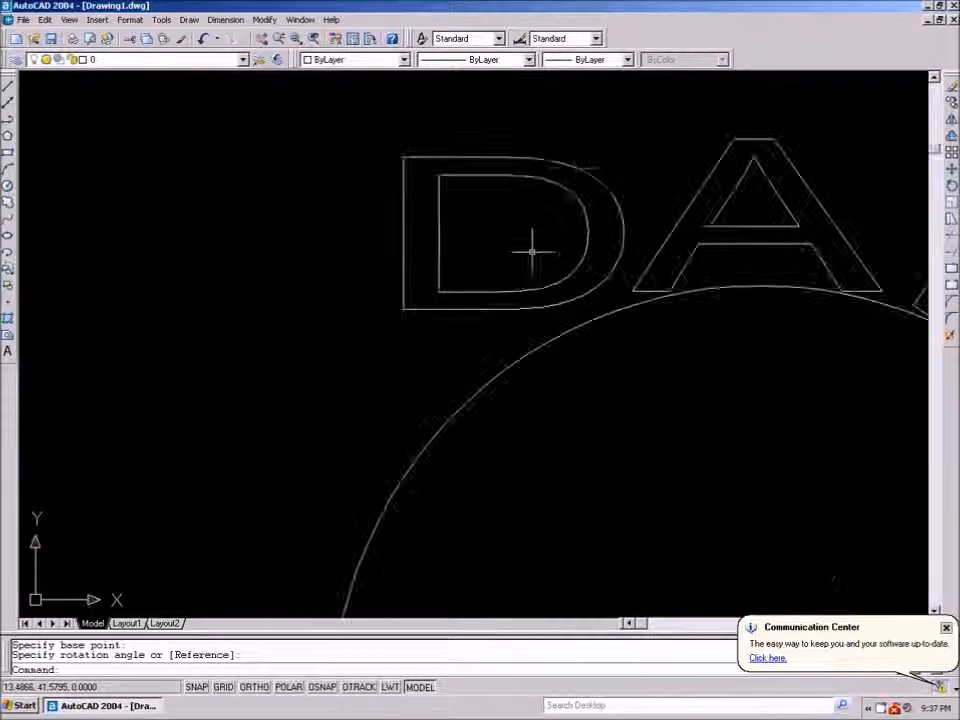
{"action": "left_click", "coordinate": [576, 156]}
{"action": "left_click", "coordinate": [463, 264]}
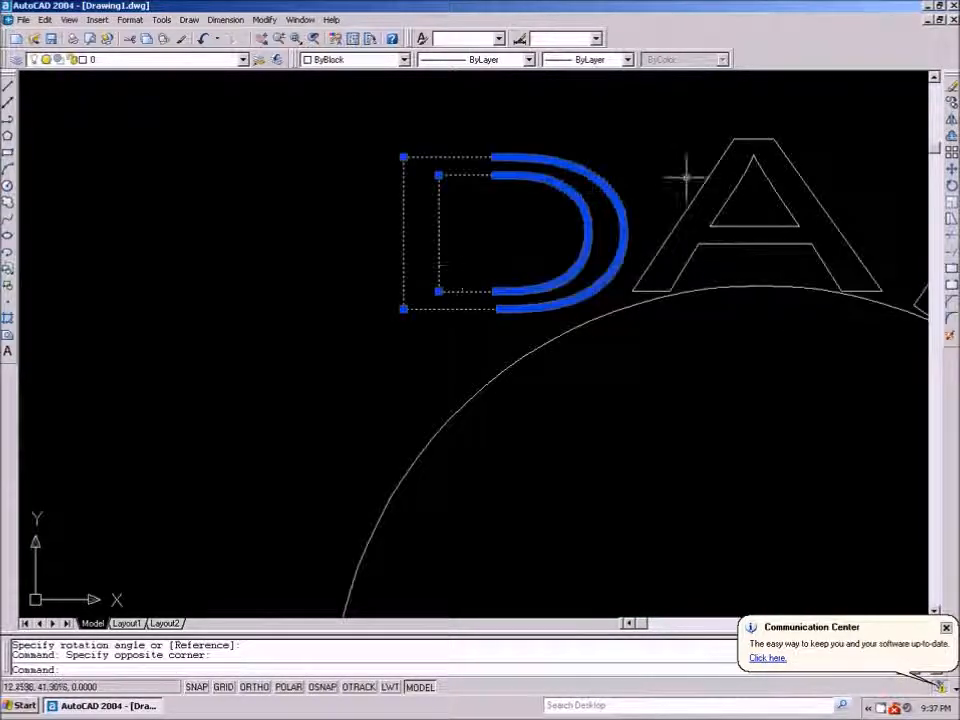
{"action": "left_click", "coordinate": [950, 186]}
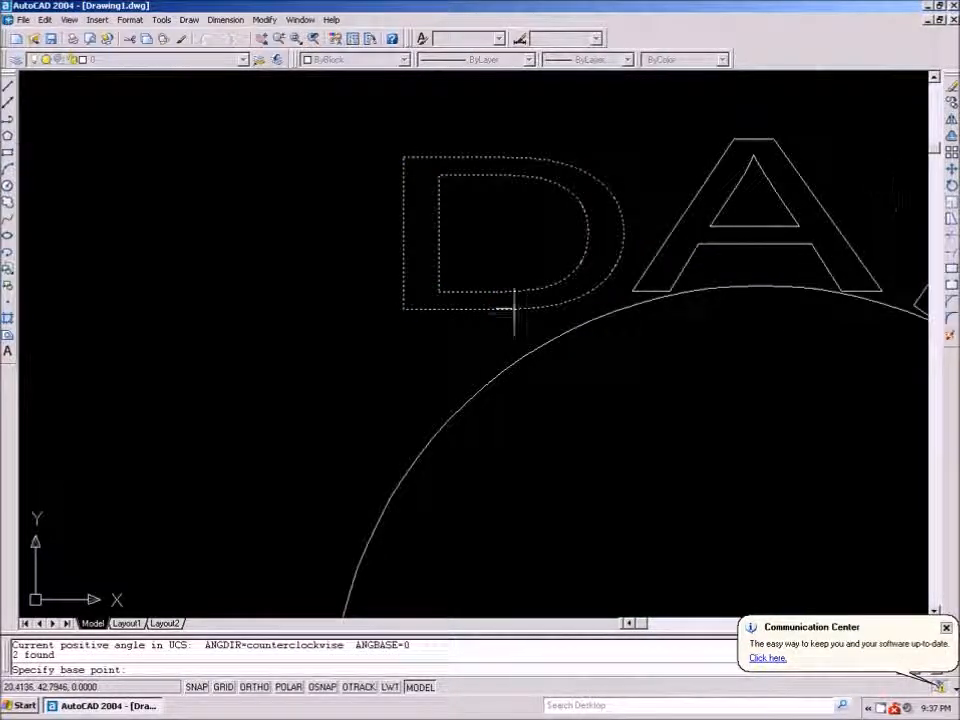
{"action": "left_click", "coordinate": [594, 303]}
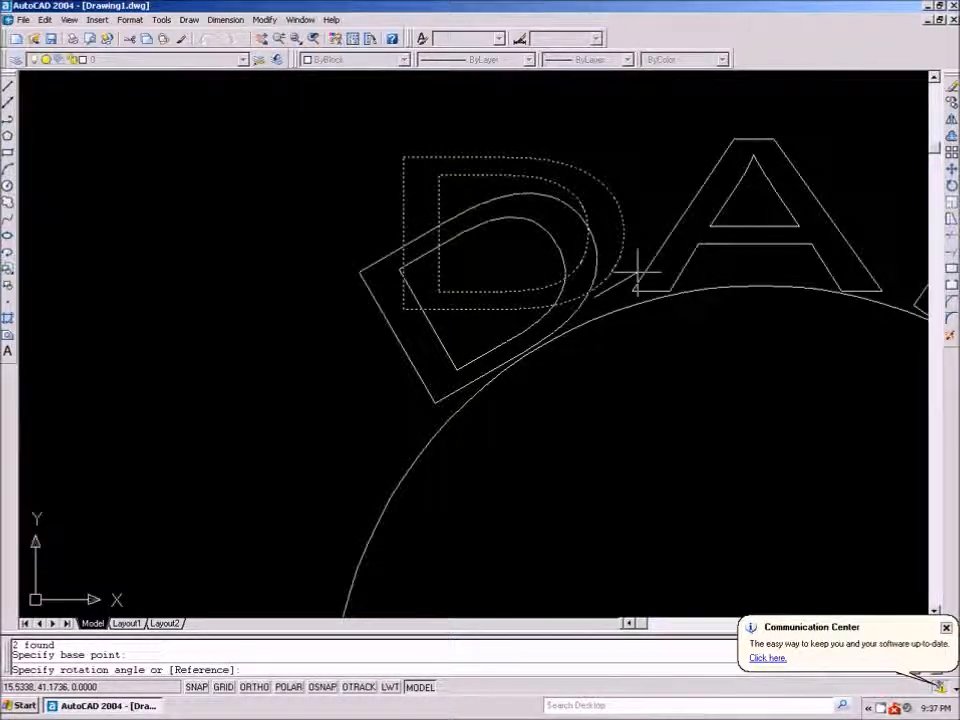
{"action": "left_click", "coordinate": [636, 271]}
- Move the tilted letter D slightly up and toward the A so that its base rests against the circle
{"action": "left_click", "coordinate": [587, 213]}
{"action": "left_click", "coordinate": [522, 272]}
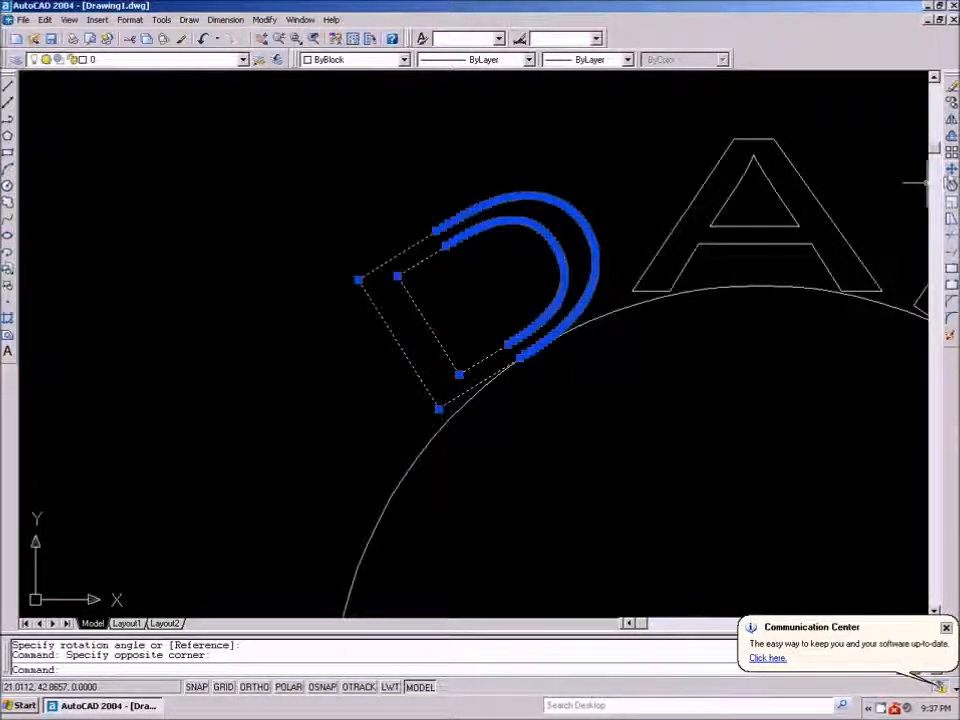
{"action": "left_click", "coordinate": [951, 169]}
{"action": "left_click", "coordinate": [499, 306]}
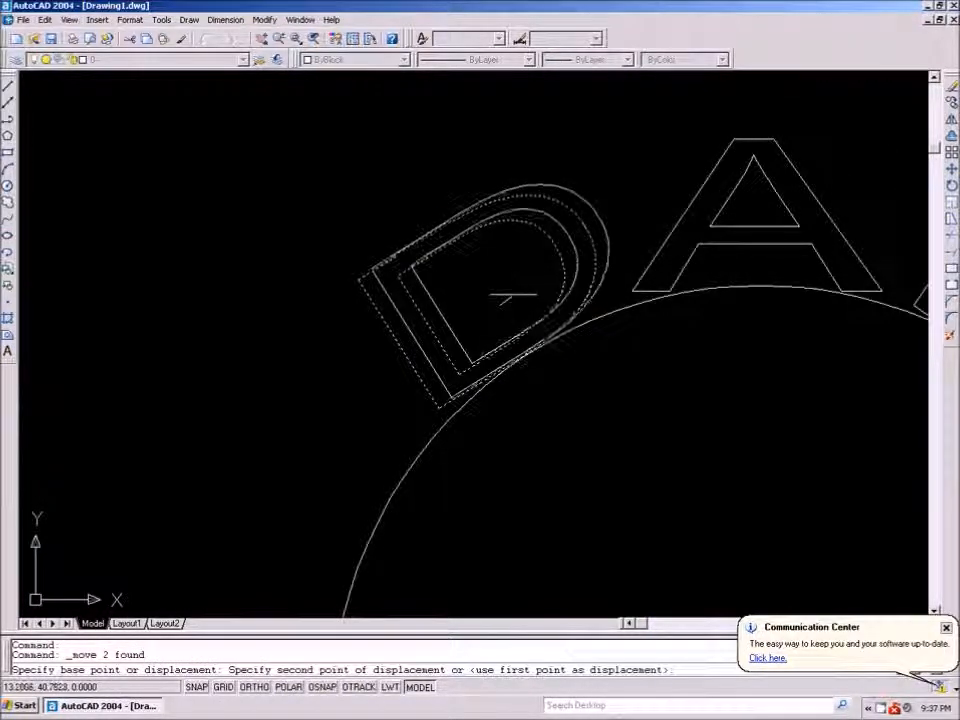
{"action": "left_click", "coordinate": [510, 296]}
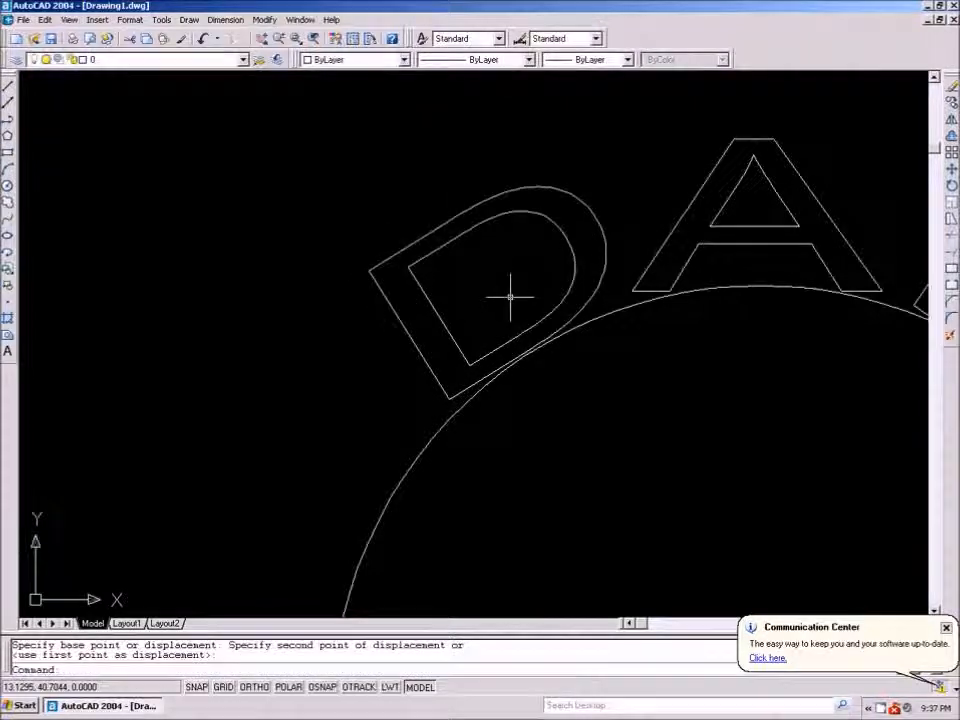
- Explode the outer outlines of the letters D, A and N into separate line segments
{"action": "scroll", "coordinate": [505, 290], "scroll_direction": "down", "scroll_amount": 5}
{"action": "scroll", "coordinate": [485, 285], "scroll_direction": "up", "scroll_amount": 5}
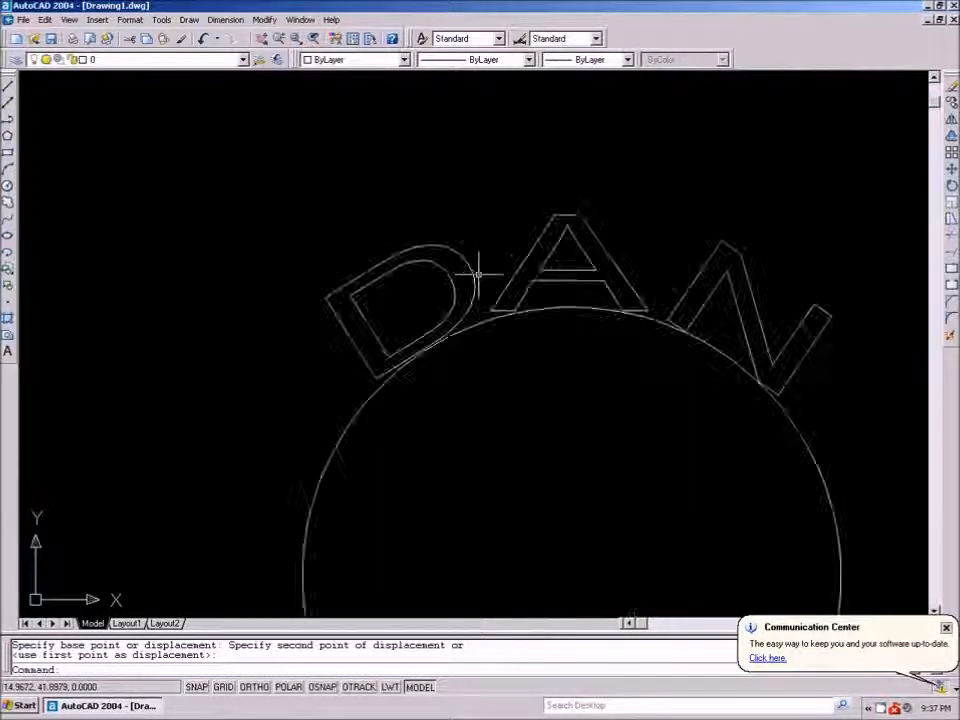
{"action": "scroll", "coordinate": [411, 358], "scroll_direction": "up", "scroll_amount": 5}
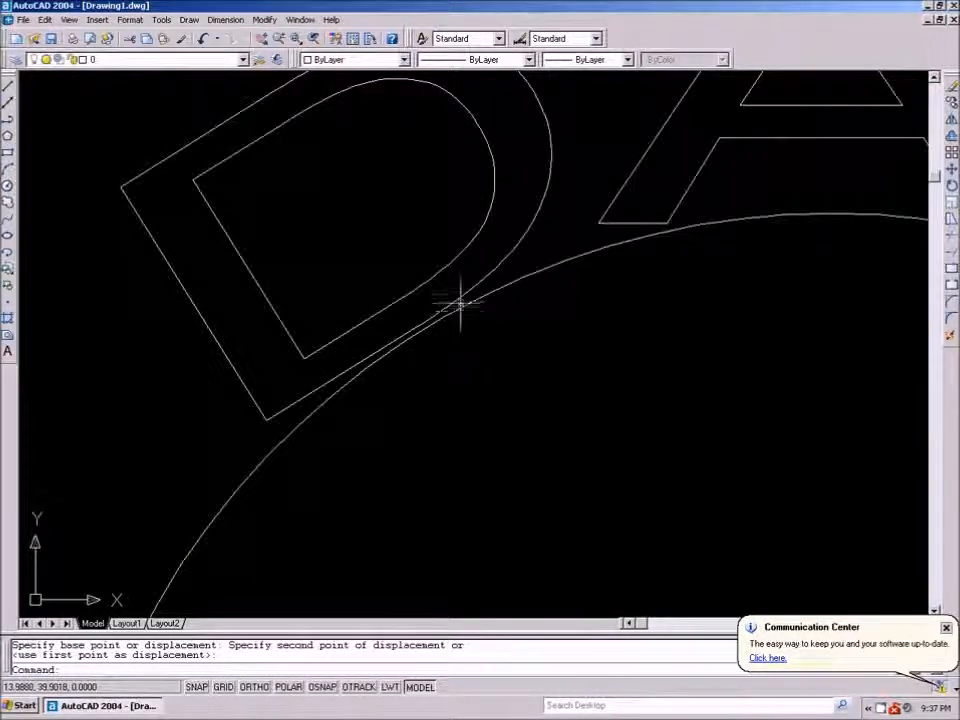
{"action": "left_click", "coordinate": [640, 220]}
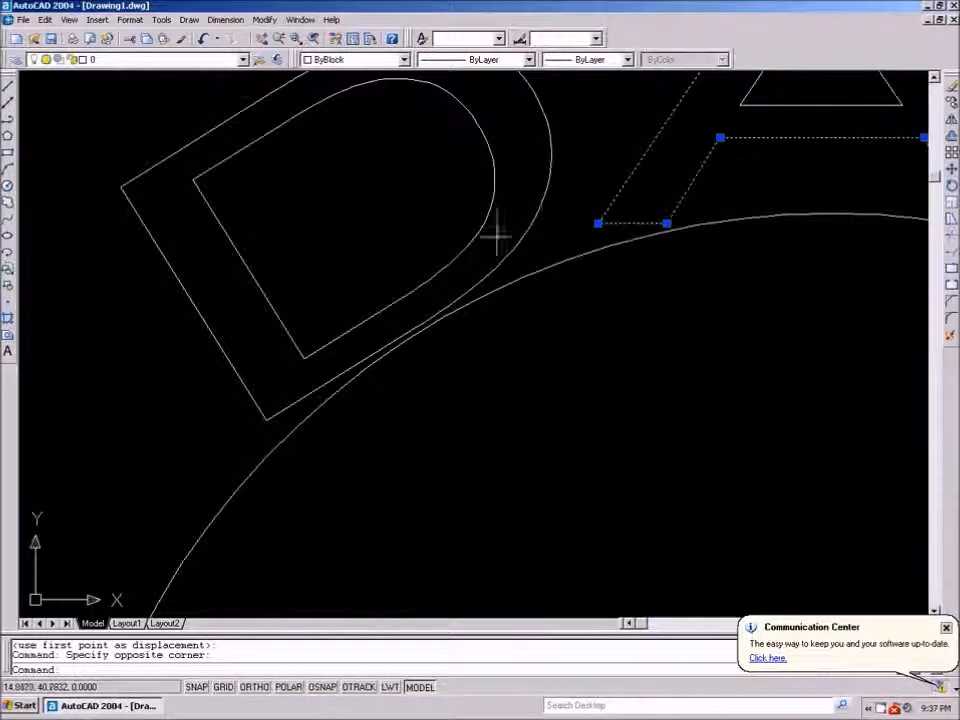
{"action": "left_click", "coordinate": [494, 244]}
{"action": "scroll", "coordinate": [494, 244], "scroll_direction": "down", "scroll_amount": 5}
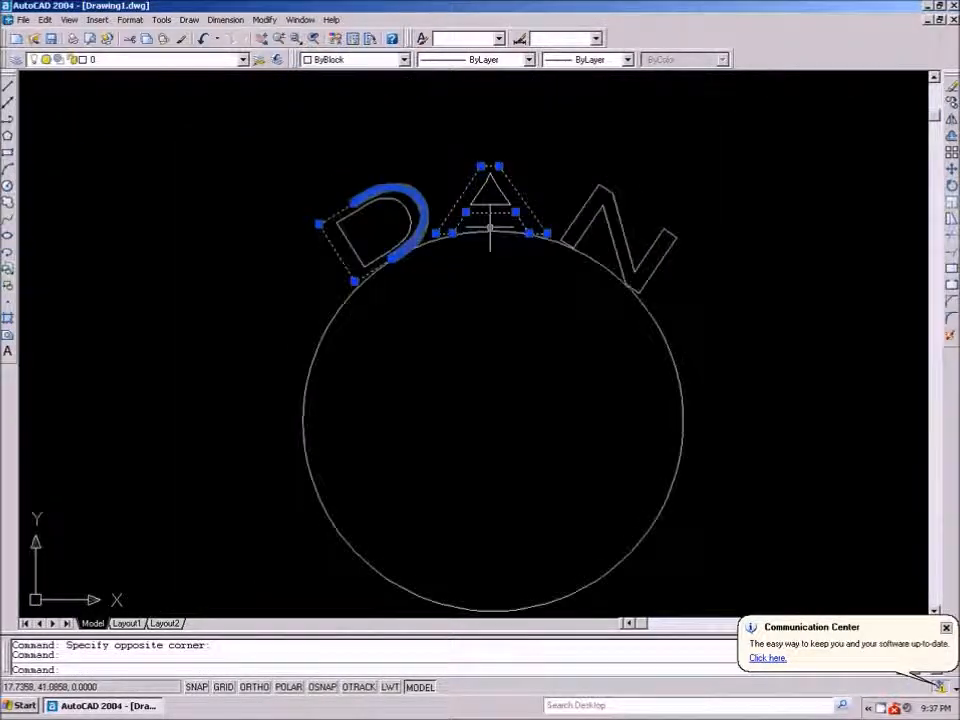
{"action": "left_click", "coordinate": [611, 194]}
{"action": "left_click", "coordinate": [265, 19]}
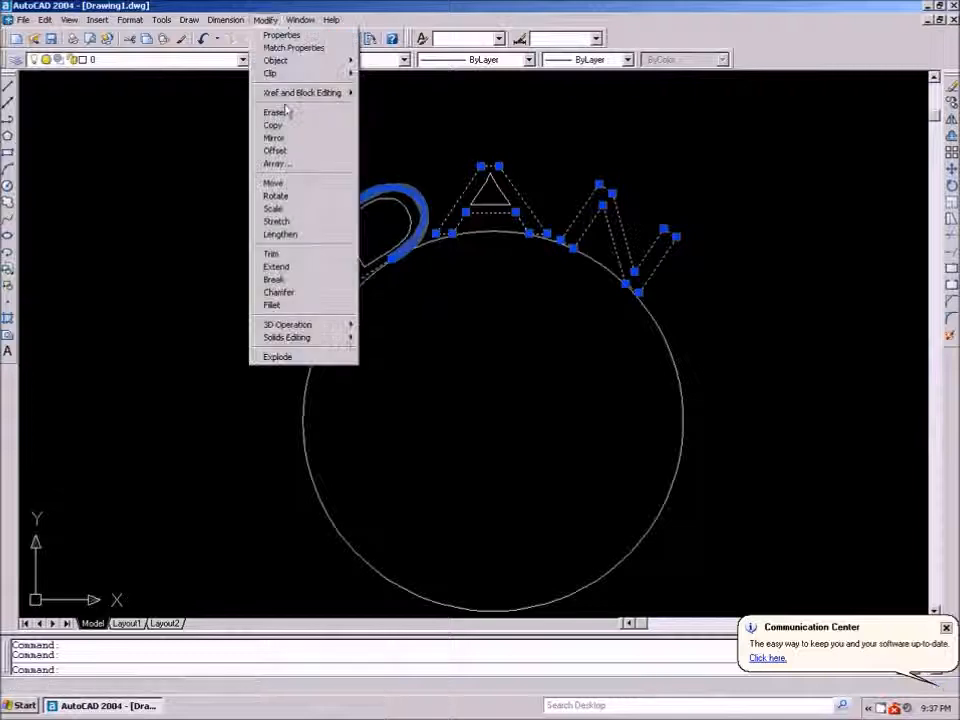
{"action": "left_click", "coordinate": [328, 358]}
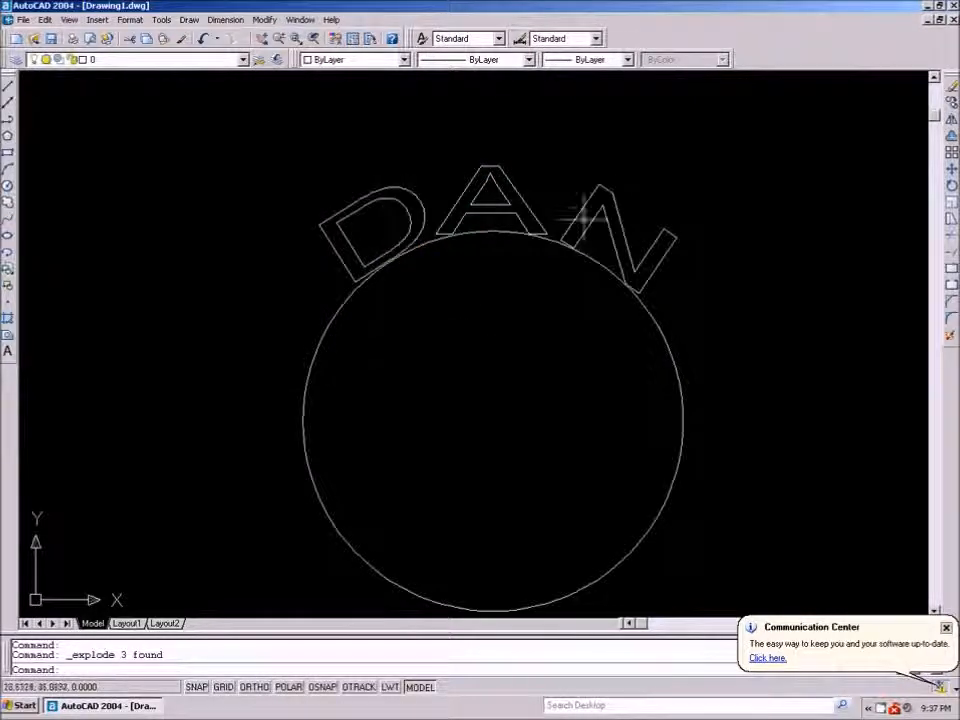
- Erase the four short bottom lines under the feet of the letters A and N
{"action": "scroll", "coordinate": [550, 243], "scroll_direction": "up", "scroll_amount": 5}
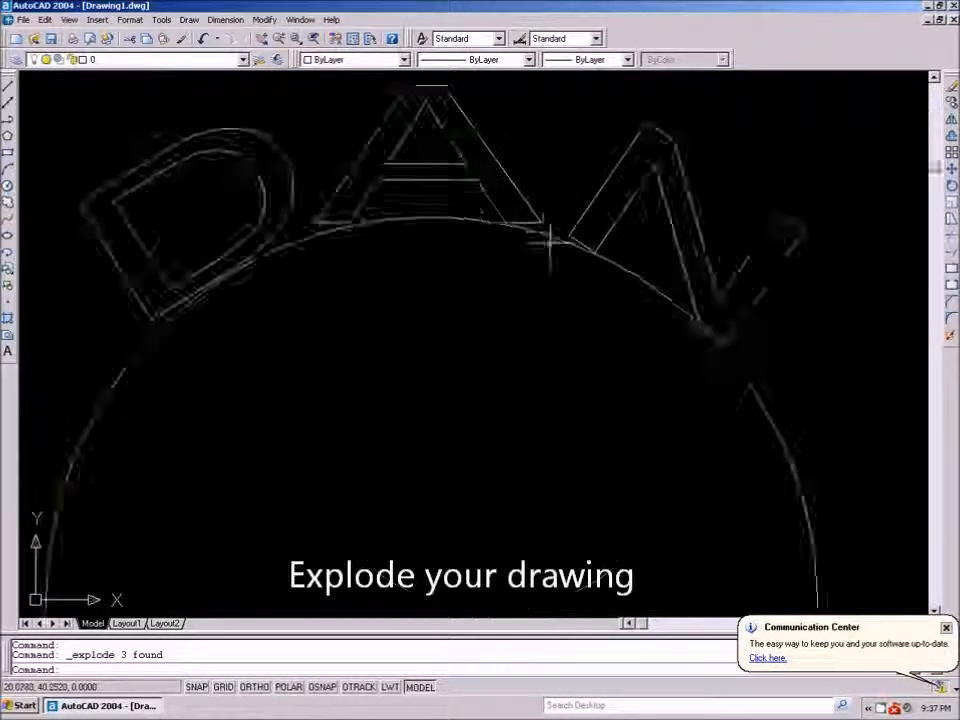
{"action": "left_click", "coordinate": [515, 213]}
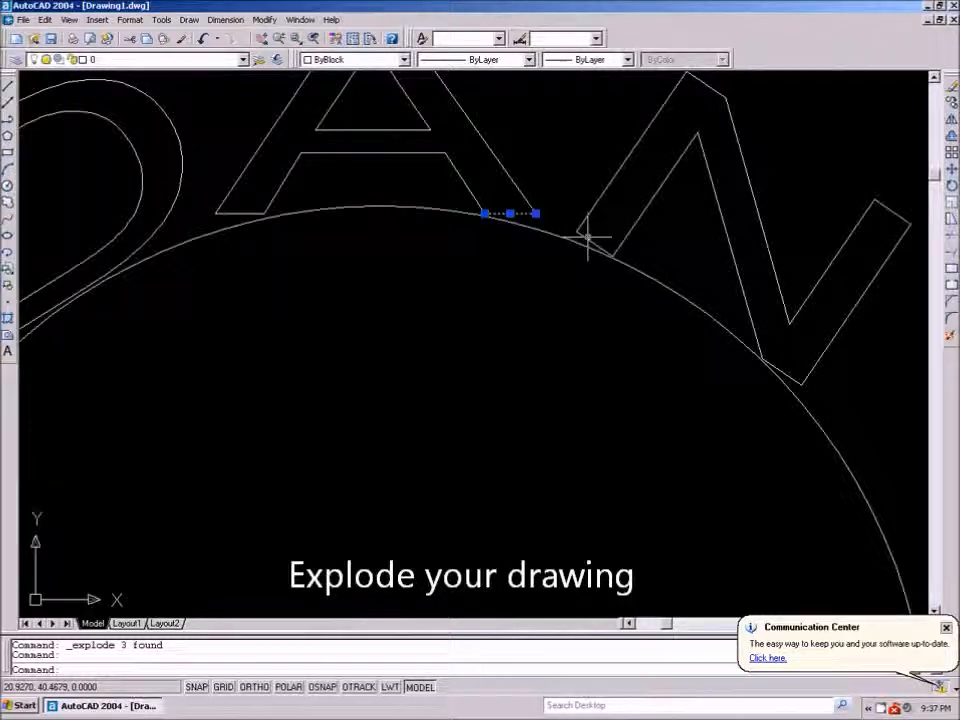
{"action": "left_click", "coordinate": [252, 212]}
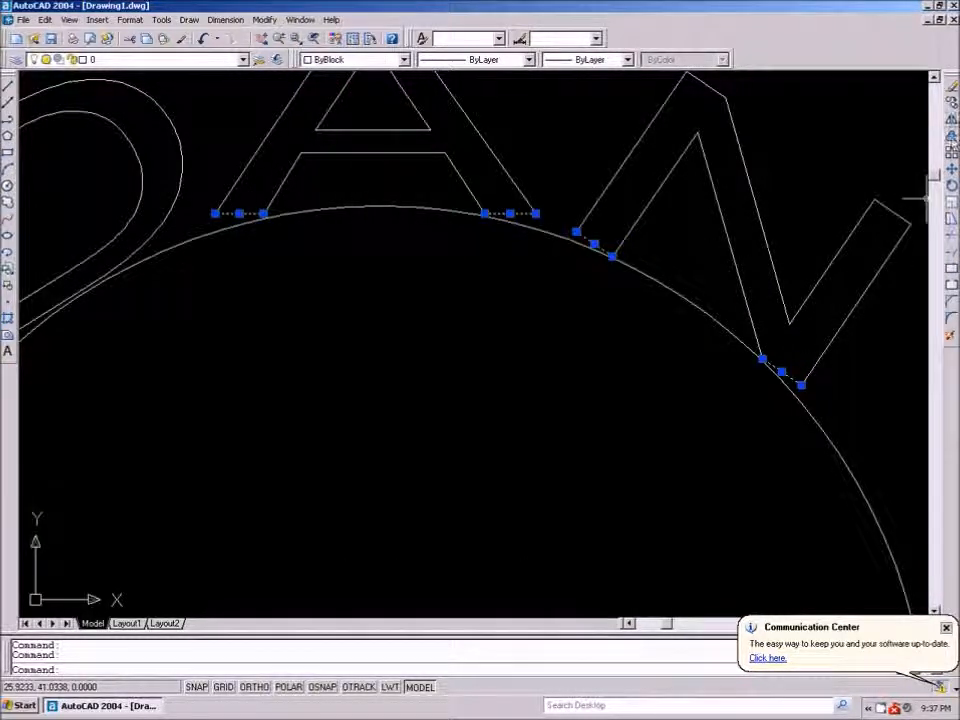
{"action": "key", "text": "Delete"}
- Erase the straight bottom line of the letter D's outer outline together with the short curve segments beside it
{"action": "scroll", "coordinate": [505, 308], "scroll_direction": "down", "scroll_amount": 5}
{"action": "scroll", "coordinate": [505, 308], "scroll_direction": "up", "scroll_amount": 5}
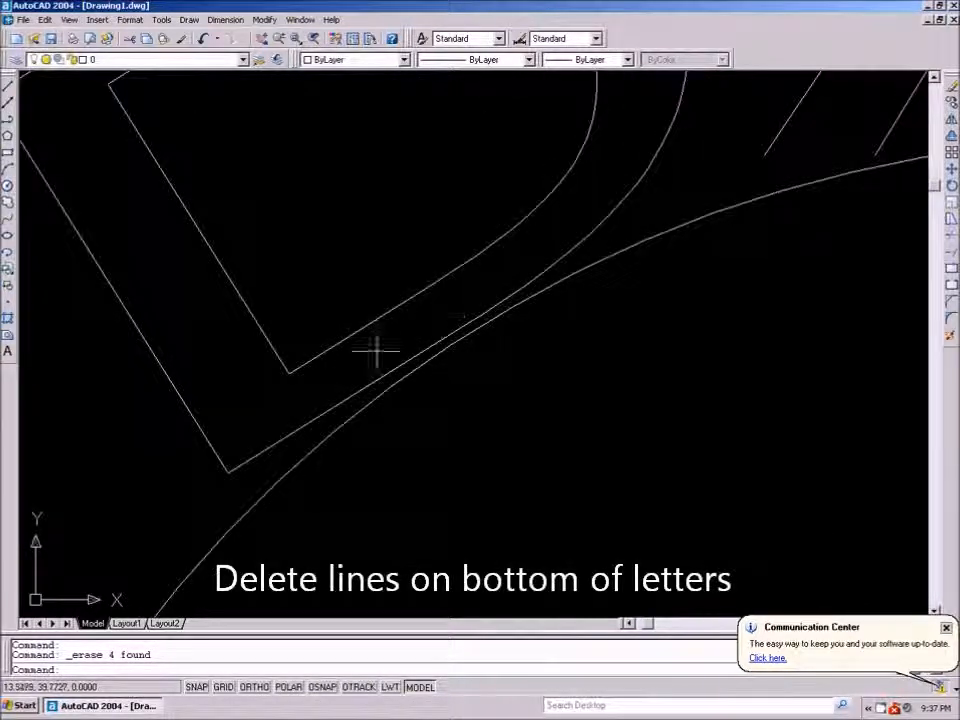
{"action": "left_click", "coordinate": [314, 418]}
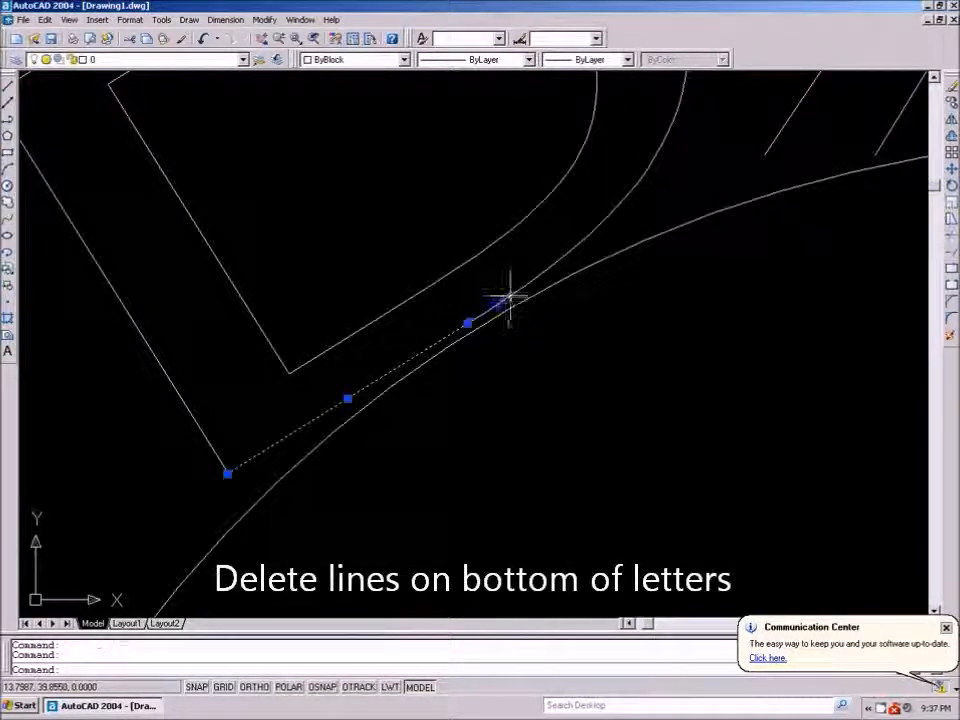
{"action": "left_click", "coordinate": [572, 238]}
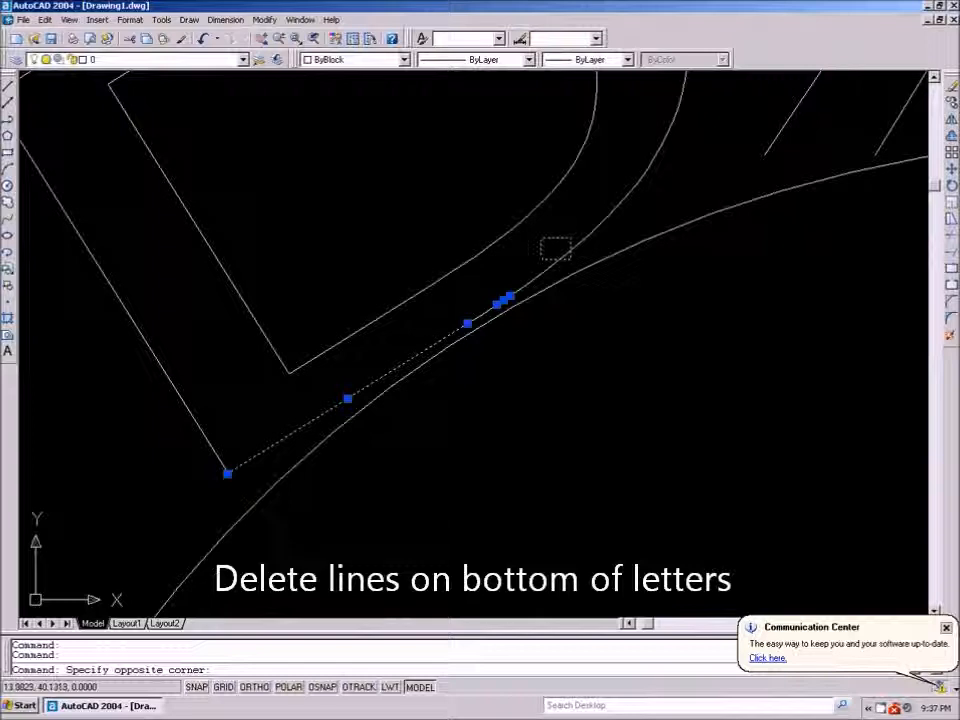
{"action": "left_click", "coordinate": [548, 268]}
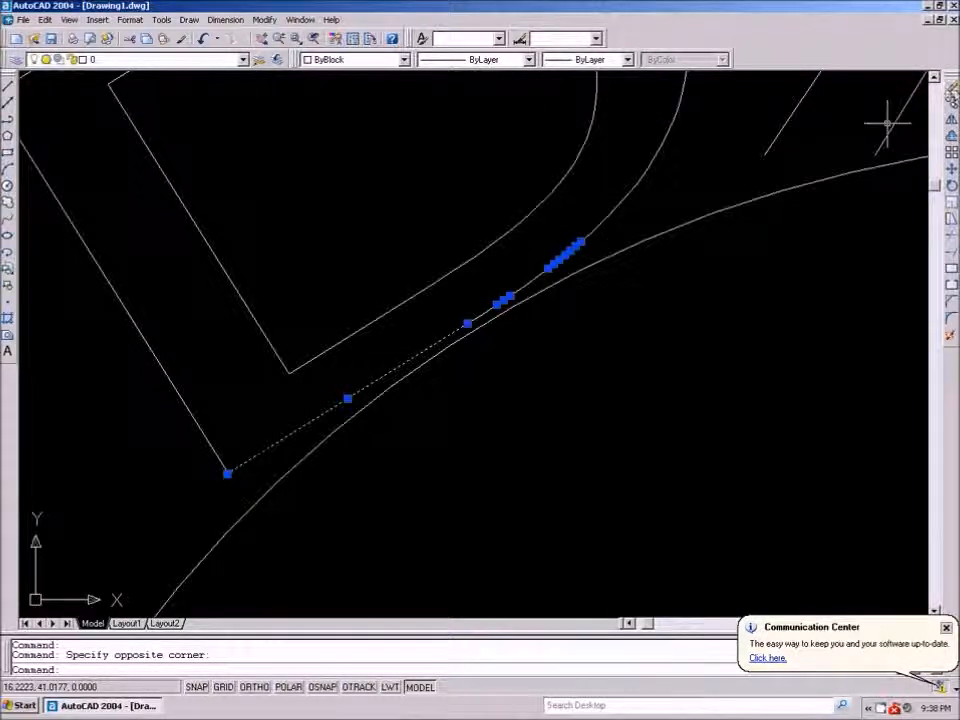
{"action": "key", "text": "Delete"}
- Erase the remaining short segments along the bottom of the letter D's outer outline, keeping the circle
{"action": "scroll", "coordinate": [499, 321], "scroll_direction": "up", "scroll_amount": 3}
{"action": "left_click", "coordinate": [624, 165]}
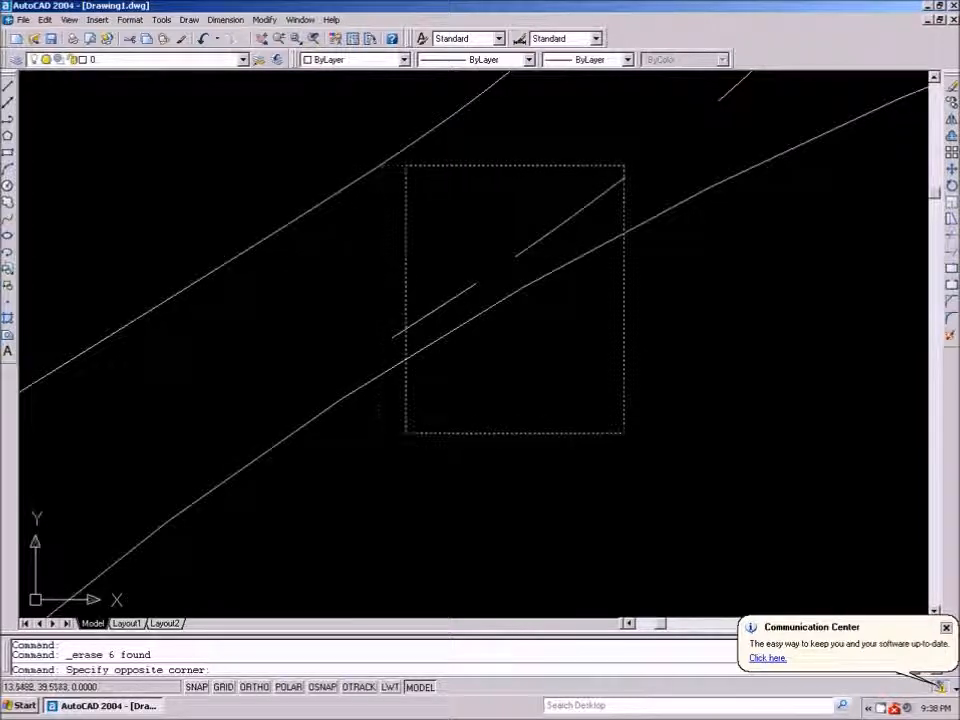
{"action": "left_click", "coordinate": [410, 430]}
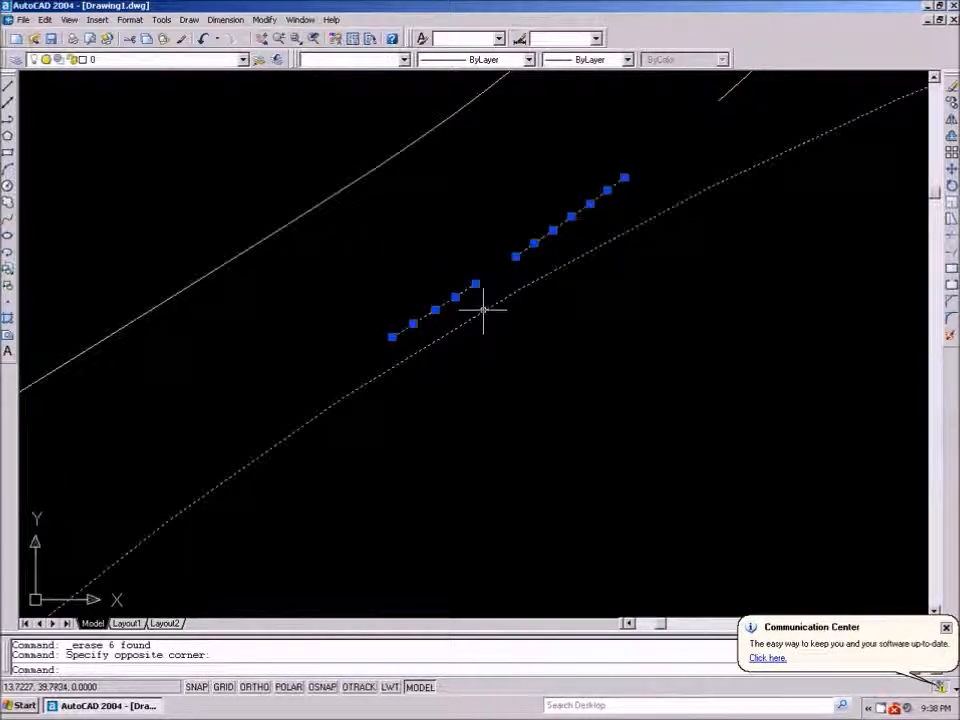
{"action": "left_click", "coordinate": [435, 345], "text": "shift"}
{"action": "key", "text": "Delete"}
{"action": "scroll", "coordinate": [443, 292], "scroll_direction": "down", "scroll_amount": 5}
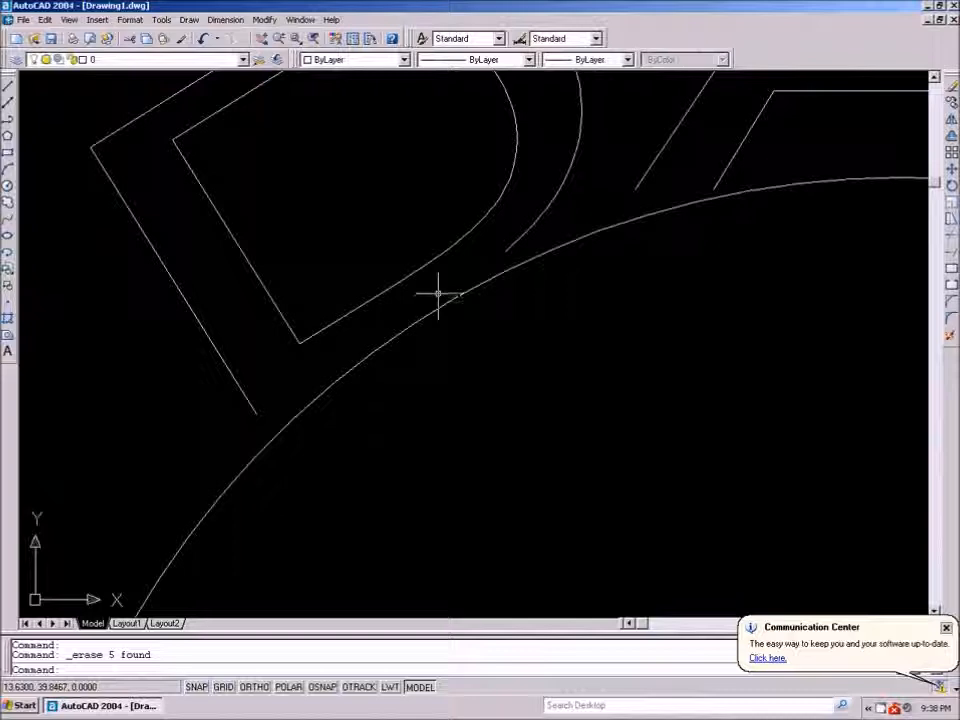
- Break the circle beneath the letter D, removing the portion between its curve end and its straight stem
{"action": "left_click", "coordinate": [265, 20]}
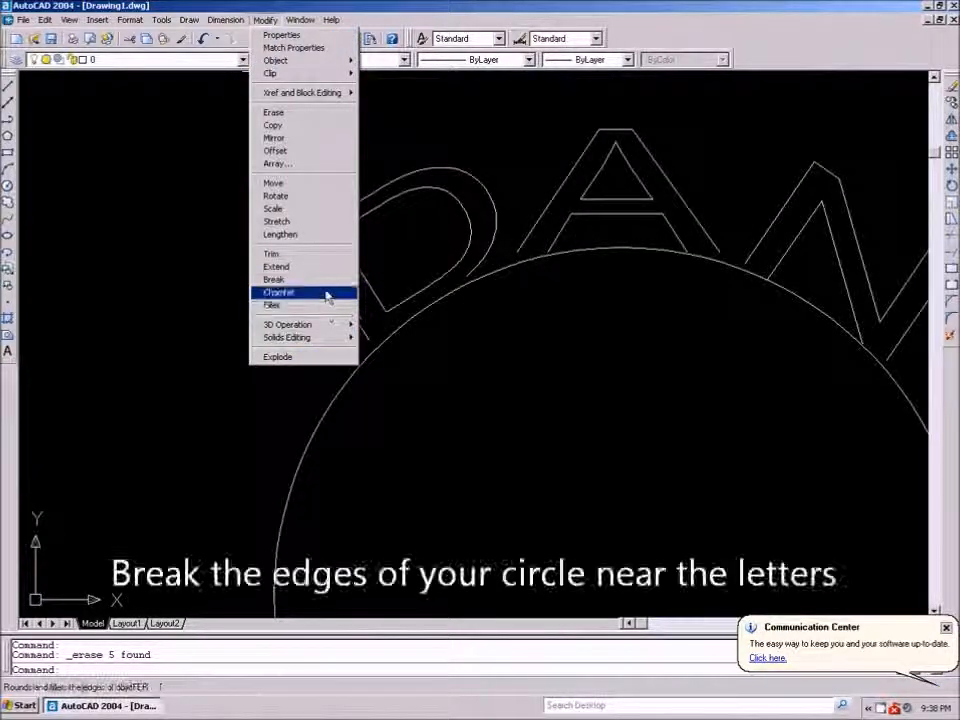
{"action": "left_click", "coordinate": [282, 279]}
{"action": "left_click", "coordinate": [463, 285]}
{"action": "left_click", "coordinate": [376, 348]}
- Break the circle beneath both feet of the letter A, removing the short portion under each foot
{"action": "right_click", "coordinate": [533, 303]}
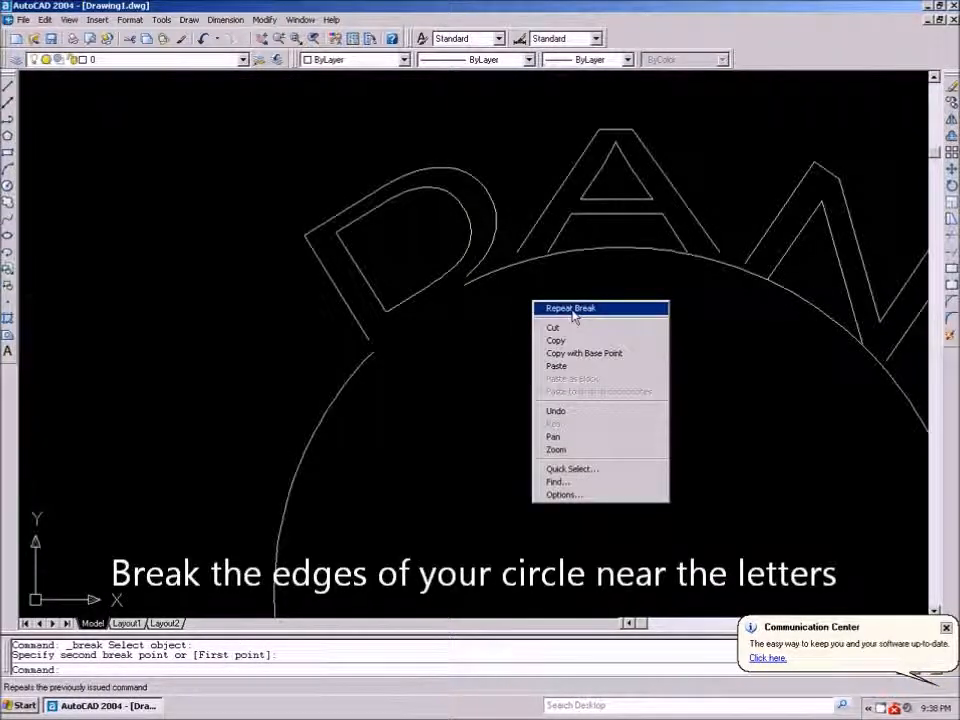
{"action": "left_click", "coordinate": [574, 309]}
{"action": "left_click", "coordinate": [514, 261]}
{"action": "left_click", "coordinate": [545, 255]}
{"action": "right_click", "coordinate": [627, 275]}
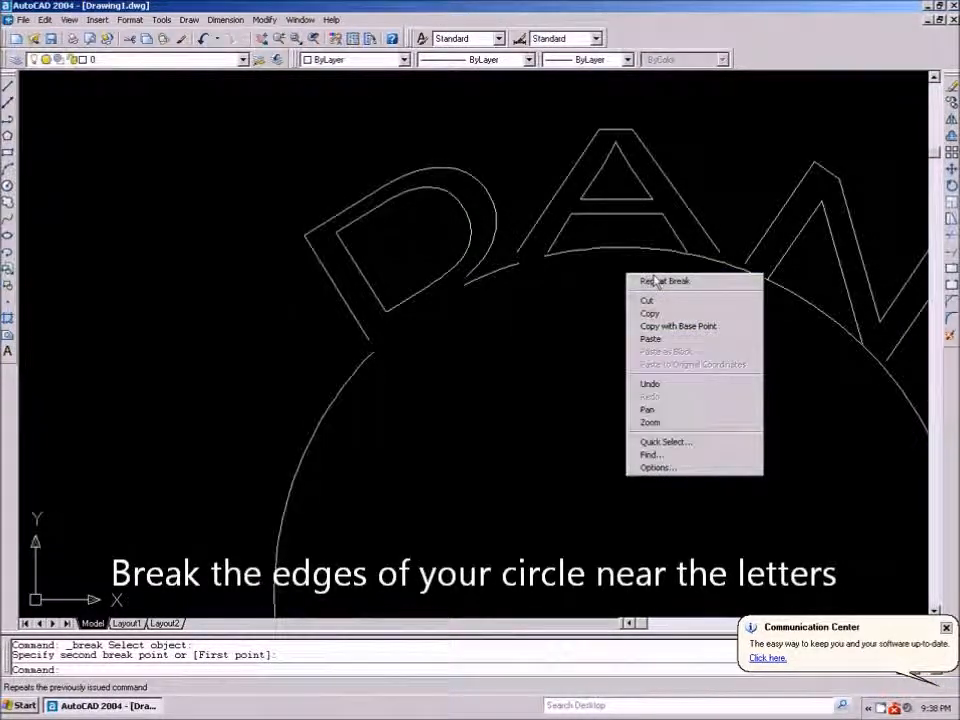
{"action": "left_click", "coordinate": [655, 281]}
{"action": "left_click", "coordinate": [706, 259]}
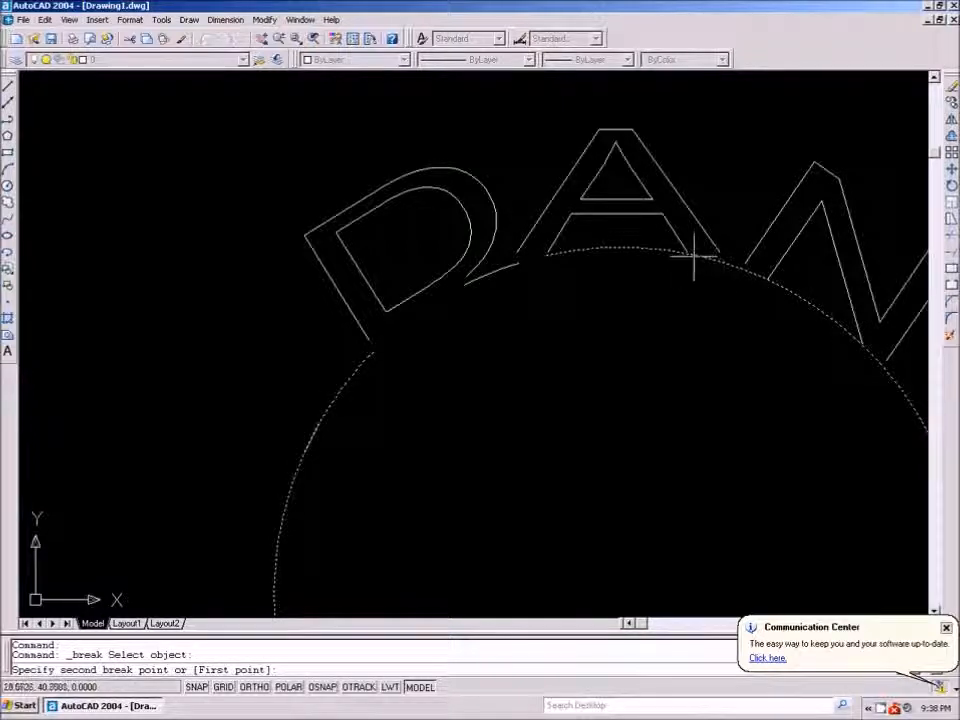
{"action": "left_click", "coordinate": [697, 264]}
- Break the circle beneath both feet of the letter N, removing the short portion under each foot
{"action": "right_click", "coordinate": [707, 275]}
{"action": "left_click", "coordinate": [716, 281]}
{"action": "left_click", "coordinate": [764, 278]}
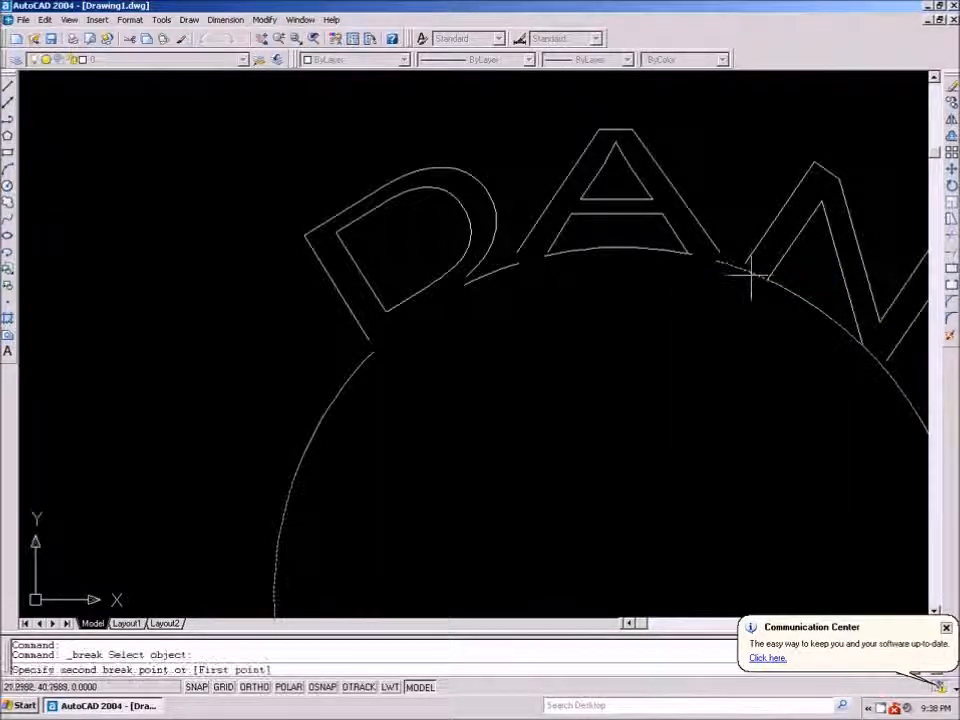
{"action": "left_click", "coordinate": [797, 272]}
{"action": "right_click", "coordinate": [745, 295]}
{"action": "left_click", "coordinate": [768, 303]}
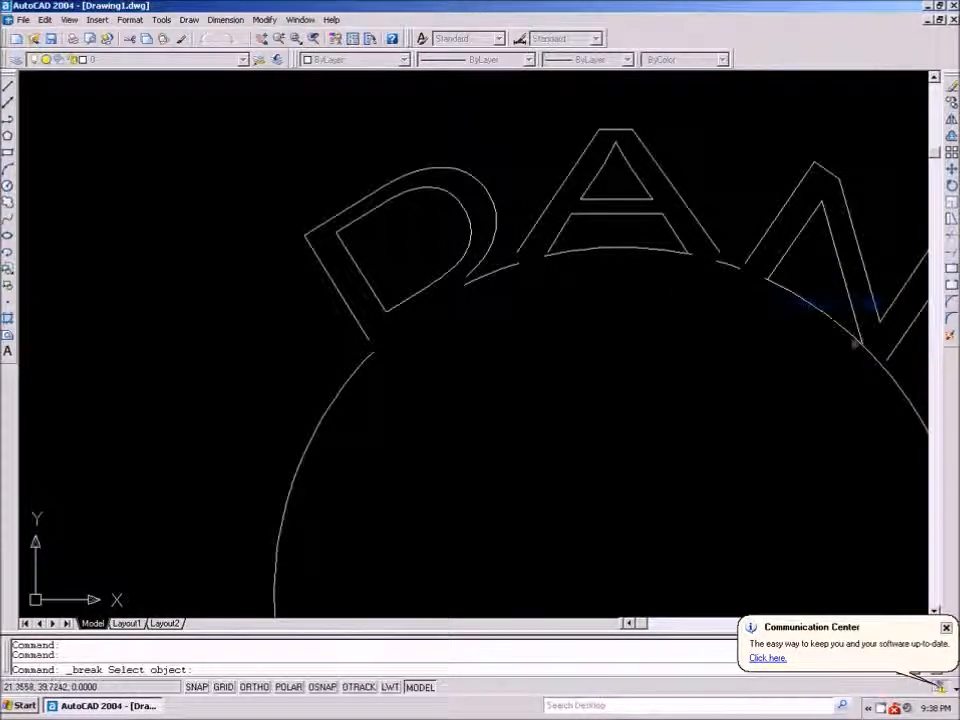
{"action": "left_click", "coordinate": [884, 368]}
{"action": "left_click", "coordinate": [862, 350]}
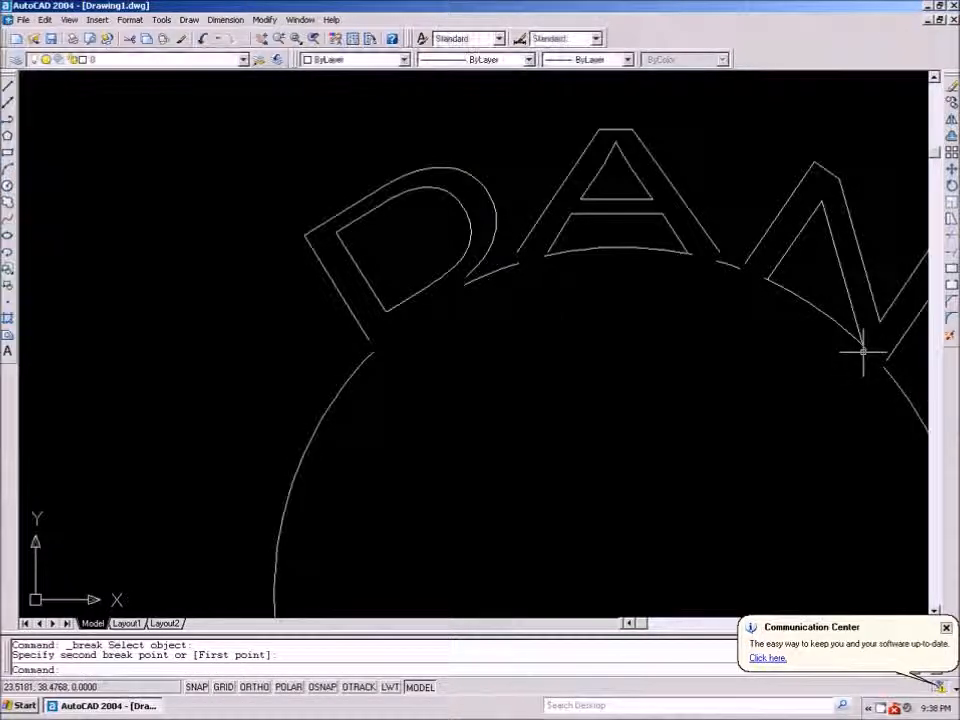
- Join the letter D's outer stem line to the large circle arc using a Fillet with radius 0
{"action": "scroll", "coordinate": [556, 342], "scroll_direction": "down", "scroll_amount": 3}
{"action": "scroll", "coordinate": [448, 342], "scroll_direction": "up", "scroll_amount": 4}
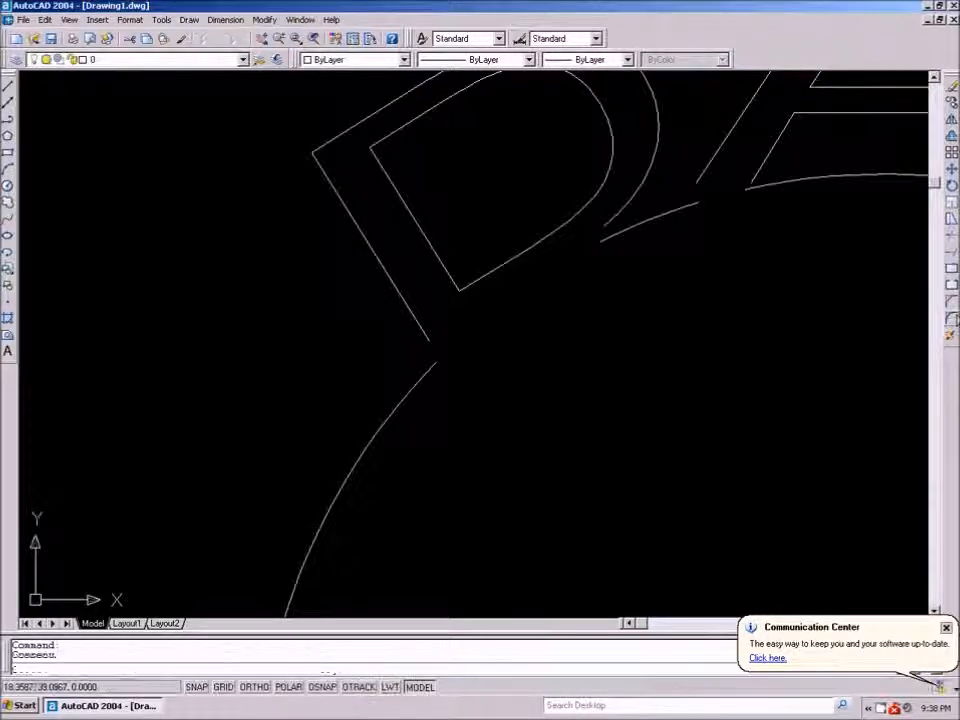
{"action": "left_click", "coordinate": [951, 318]}
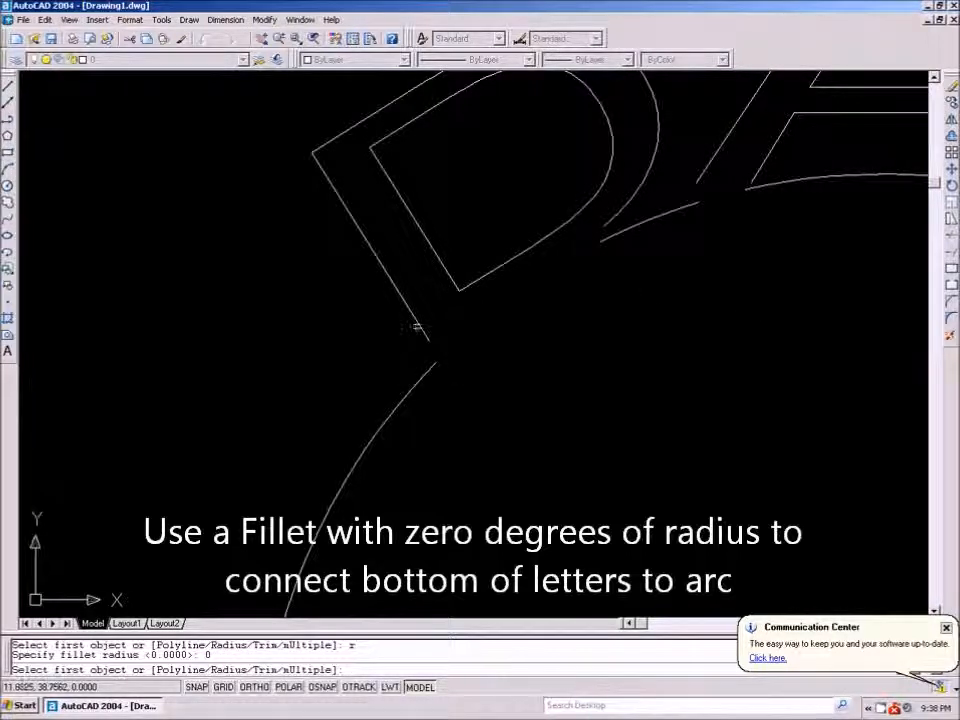
{"action": "left_click", "coordinate": [417, 326]}
{"action": "left_click", "coordinate": [425, 366]}
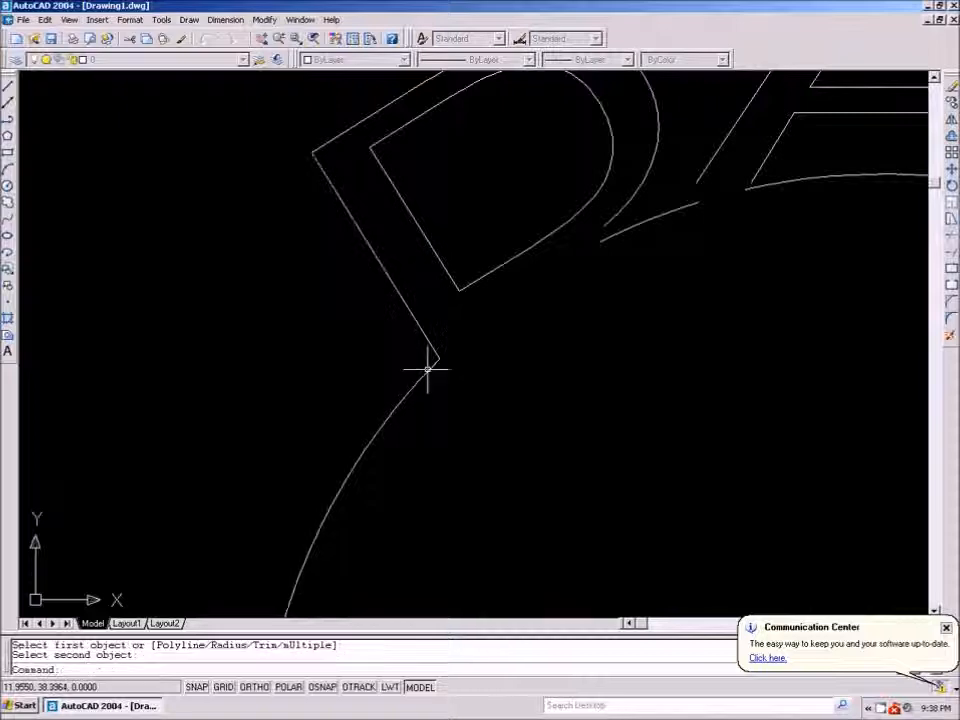
- Fillet the letter A's outer left leg to the short arc between the D and the A
{"action": "right_click", "coordinate": [516, 304]}
{"action": "left_click", "coordinate": [552, 313]}
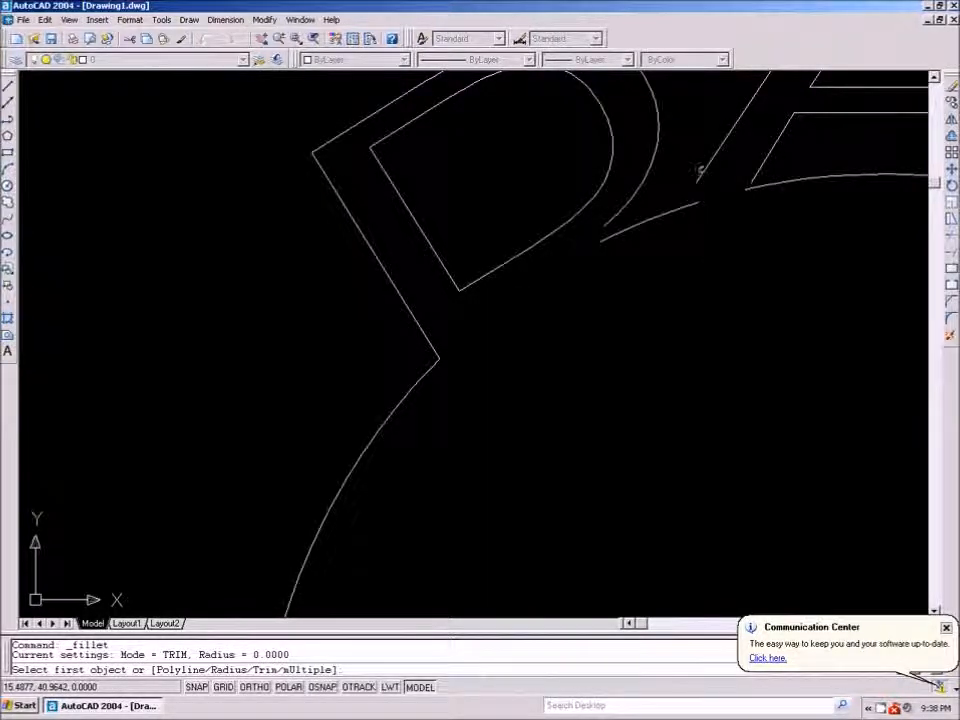
{"action": "left_click", "coordinate": [667, 209]}
- Fillet both inner leg lines of the letter A to the ends of the arc between its feet
{"action": "right_click", "coordinate": [745, 206]}
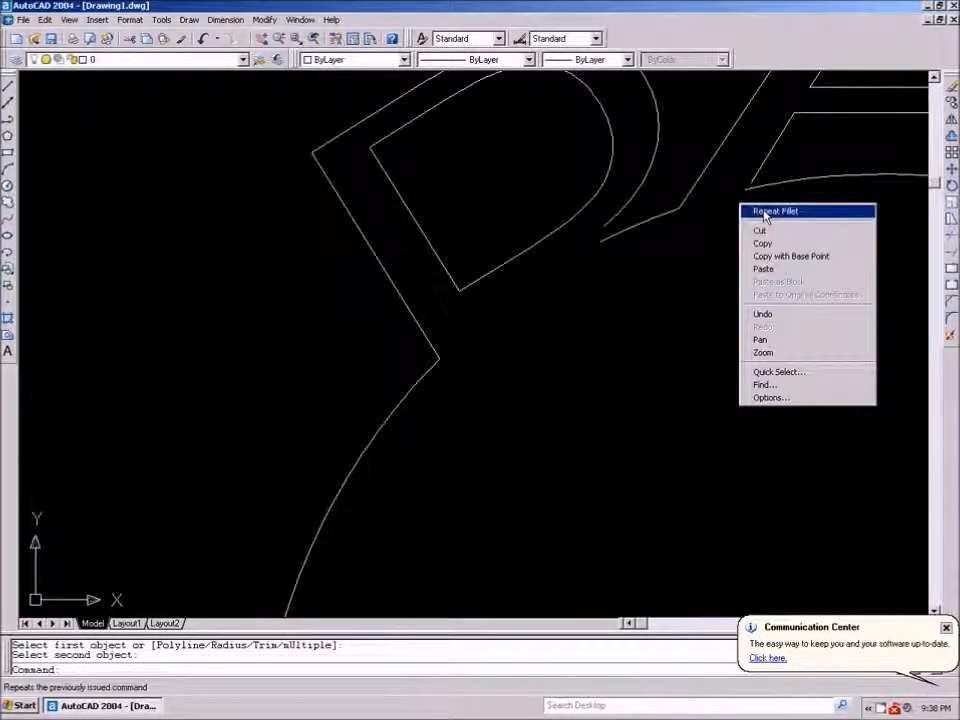
{"action": "left_click", "coordinate": [770, 210]}
{"action": "left_click", "coordinate": [758, 184]}
{"action": "left_click", "coordinate": [654, 199]}
{"action": "scroll", "coordinate": [754, 197], "scroll_direction": "down", "scroll_amount": 3}
{"action": "scroll", "coordinate": [768, 186], "scroll_direction": "up", "scroll_amount": 3}
{"action": "right_click", "coordinate": [770, 190]}
{"action": "left_click", "coordinate": [778, 195]}
{"action": "left_click", "coordinate": [793, 214]}
{"action": "left_click", "coordinate": [744, 228]}
- Fillet the short arc between the A and the N to the N's outer left leg and the A's outer right leg
{"action": "scroll", "coordinate": [752, 228], "scroll_direction": "down", "scroll_amount": 3}
{"action": "scroll", "coordinate": [786, 214], "scroll_direction": "up", "scroll_amount": 3}
{"action": "right_click", "coordinate": [784, 338]}
{"action": "left_click", "coordinate": [810, 345]}
{"action": "left_click", "coordinate": [779, 245]}
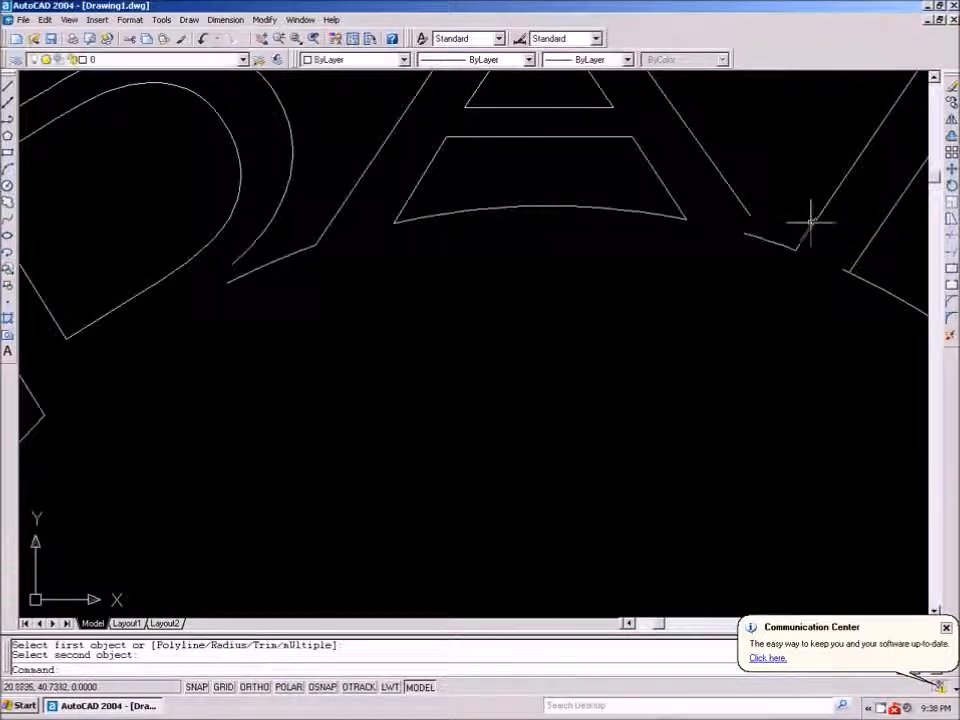
{"action": "right_click", "coordinate": [754, 225]}
{"action": "left_click", "coordinate": [770, 231]}
{"action": "left_click", "coordinate": [741, 205]}
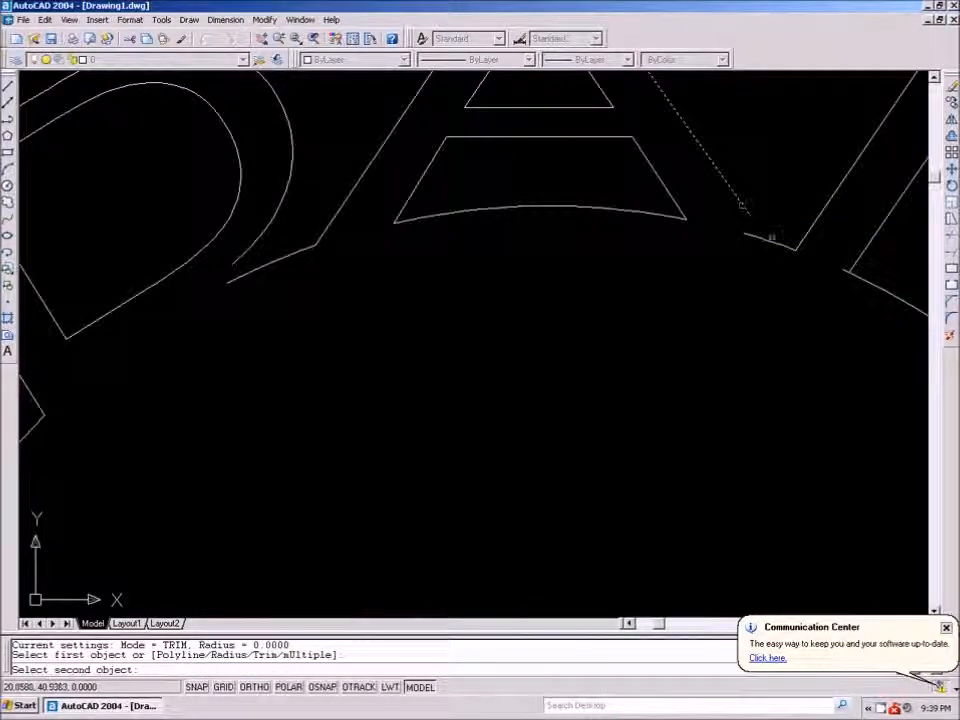
{"action": "left_click", "coordinate": [771, 238]}
- Fillet the arc beneath the letter N to the inner left leg line and to the inner diagonal line
{"action": "right_click", "coordinate": [787, 237]}
{"action": "left_click", "coordinate": [820, 242]}
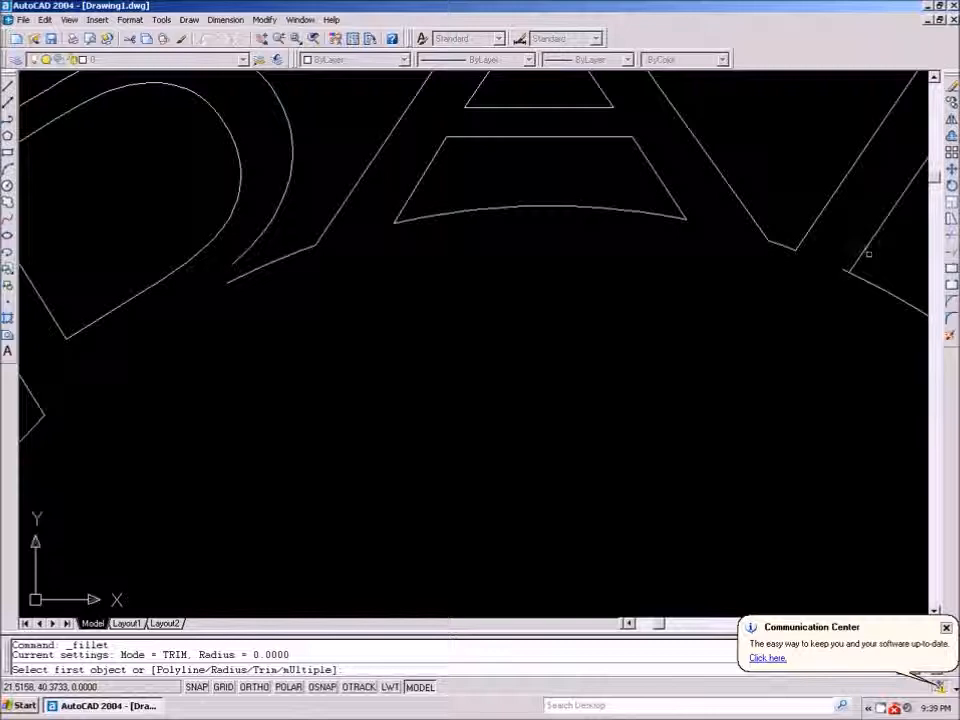
{"action": "left_click", "coordinate": [870, 278]}
{"action": "scroll", "coordinate": [582, 321], "scroll_direction": "down", "scroll_amount": 5}
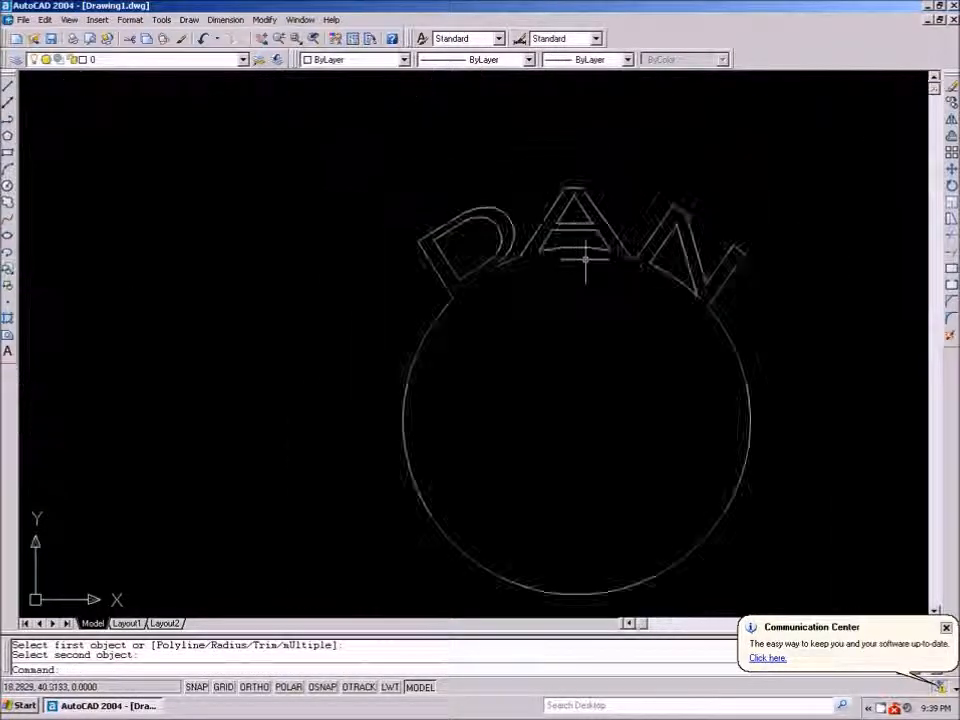
{"action": "scroll", "coordinate": [681, 280], "scroll_direction": "up", "scroll_amount": 5}
{"action": "right_click", "coordinate": [679, 283]}
{"action": "left_click", "coordinate": [697, 290]}
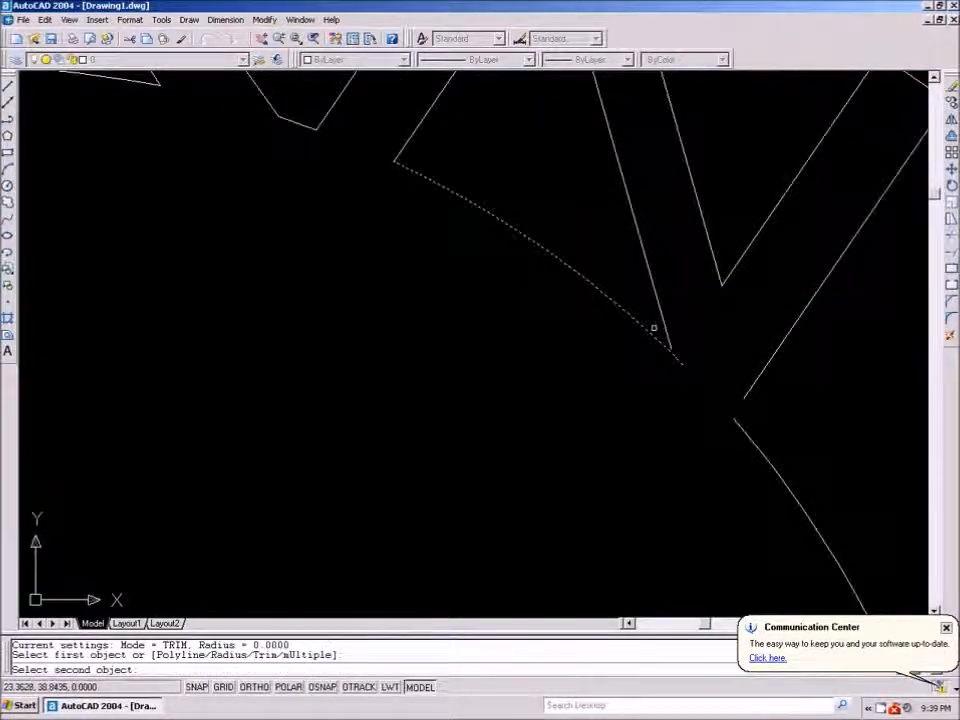
{"action": "left_click", "coordinate": [659, 311]}
- Fillet the letter N's outer right leg to the end of the large circle arc
{"action": "right_click", "coordinate": [701, 317]}
{"action": "left_click", "coordinate": [722, 323]}
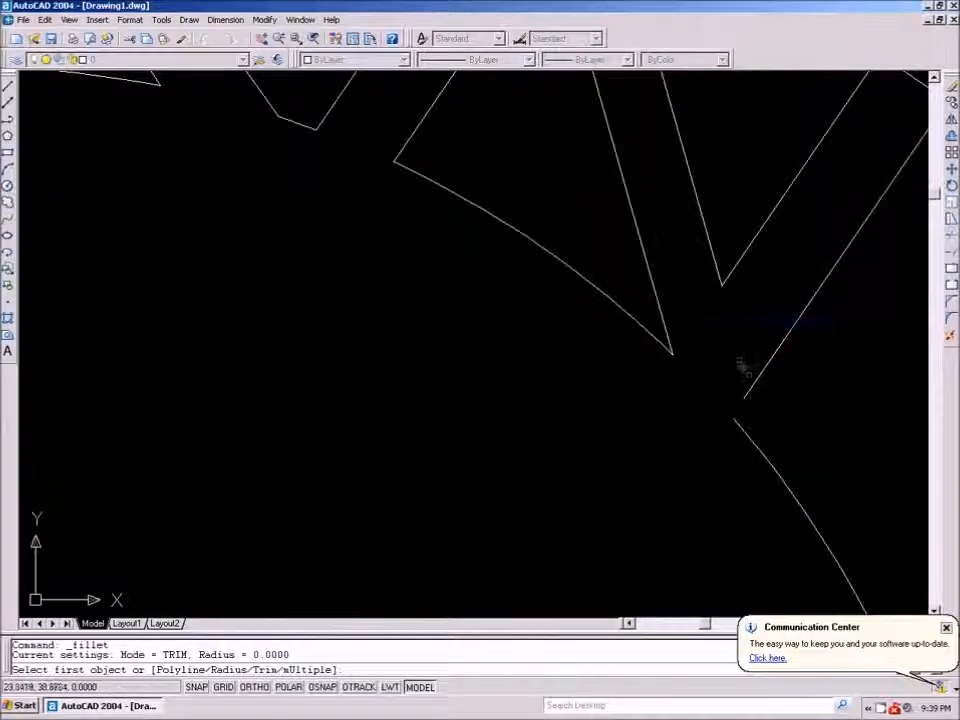
{"action": "left_click", "coordinate": [752, 425]}
{"action": "scroll", "coordinate": [800, 370], "scroll_direction": "down", "scroll_amount": 5}
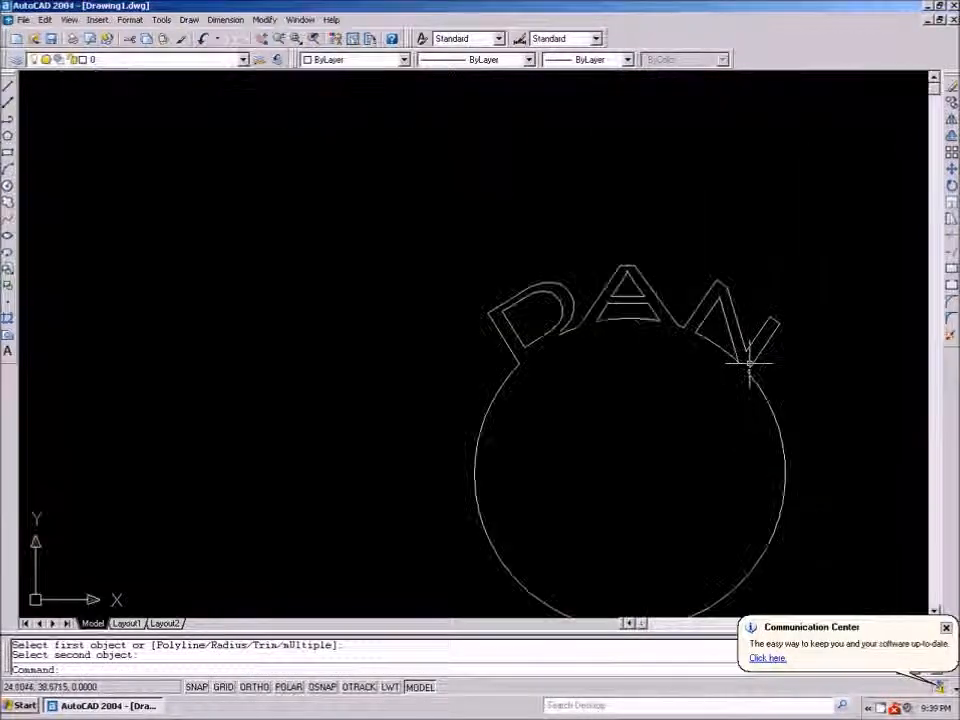
{"action": "scroll", "coordinate": [548, 340], "scroll_direction": "up", "scroll_amount": 5}
{"action": "right_click", "coordinate": [602, 326]}
{"action": "left_click", "coordinate": [634, 336]}
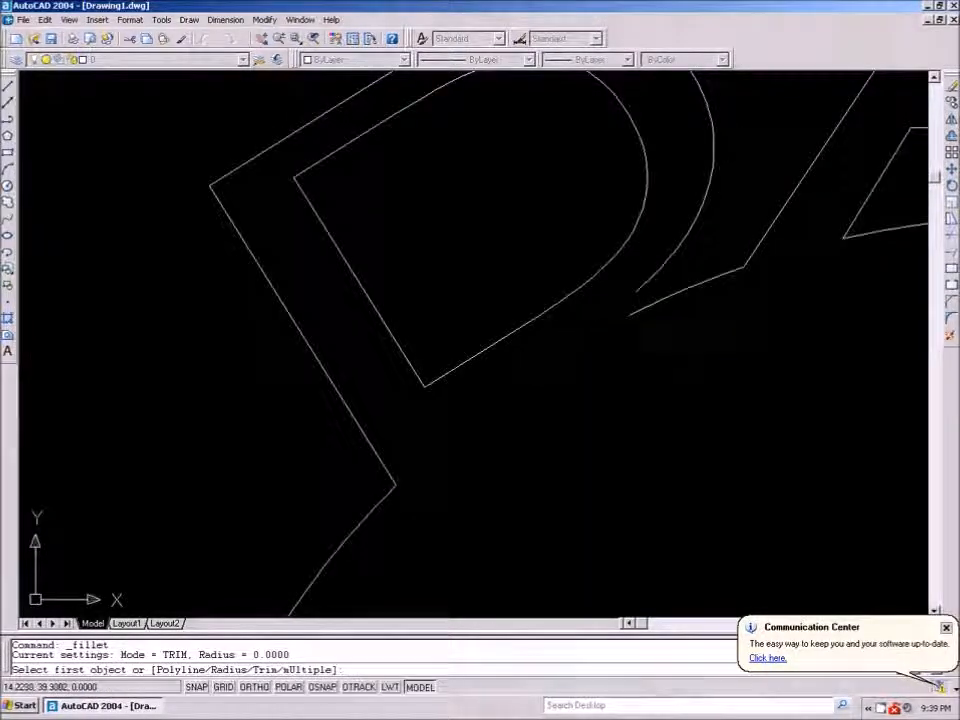
{"action": "left_click", "coordinate": [645, 279]}
{"action": "key", "text": "Escape"}
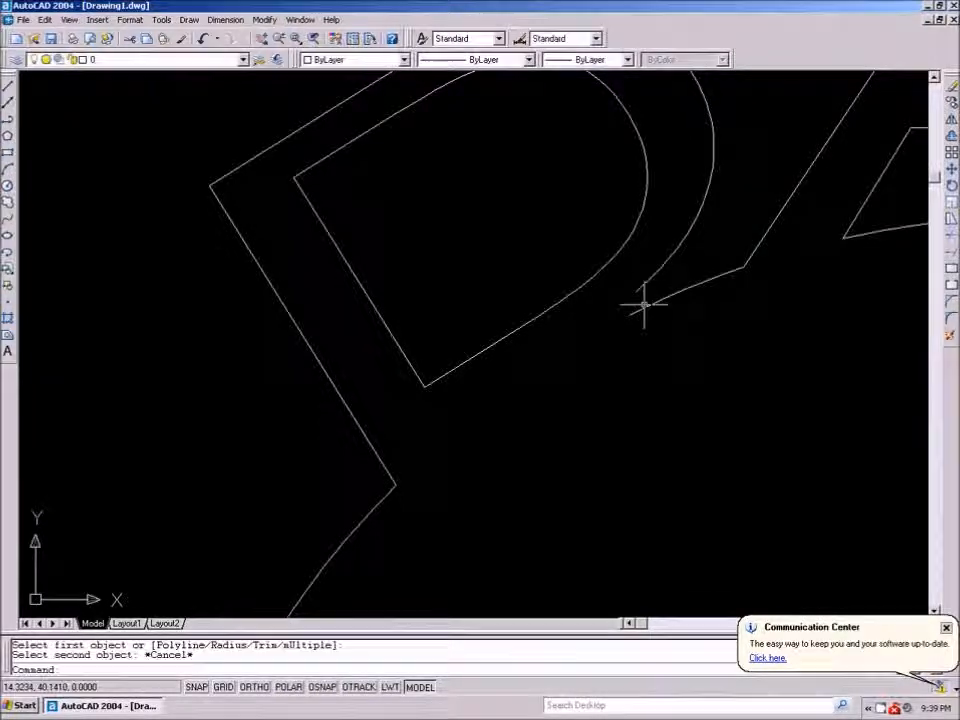
- Fillet the open end of the letter D's outer curve to the arc between the D and the A
{"action": "scroll", "coordinate": [626, 274], "scroll_direction": "up", "scroll_amount": 4}
{"action": "right_click", "coordinate": [623, 270]}
{"action": "left_click", "coordinate": [651, 276]}
{"action": "left_click", "coordinate": [622, 207]}
{"action": "left_click", "coordinate": [597, 344]}
- Examine the whole sign outline and the joints between the three letters and the circle
{"action": "scroll", "coordinate": [600, 340], "scroll_direction": "down", "scroll_amount": 5}
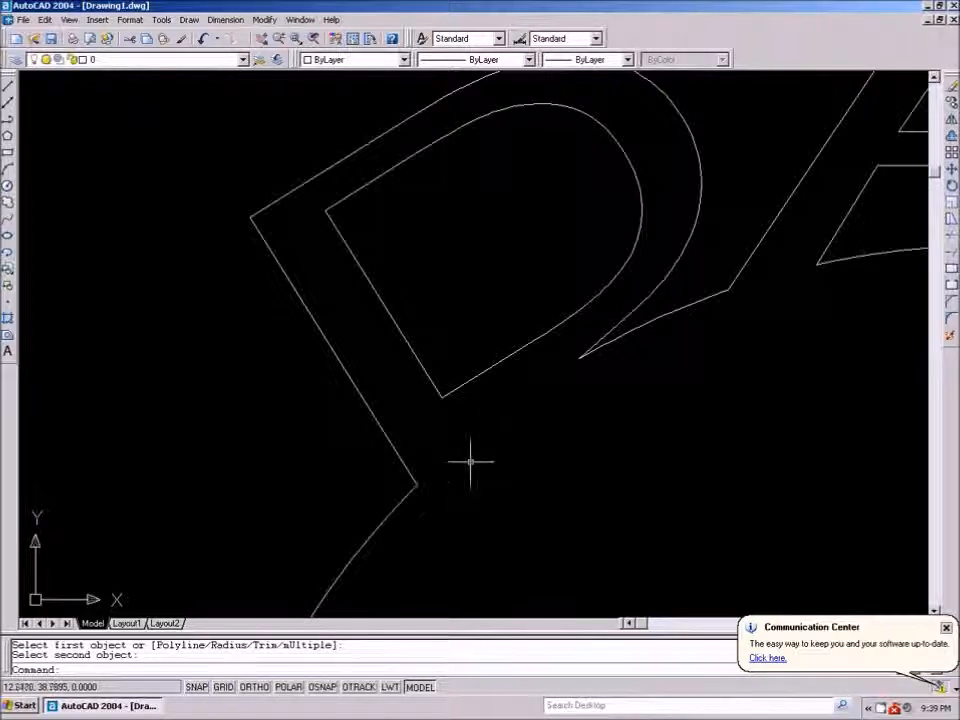
{"action": "scroll", "coordinate": [470, 390], "scroll_direction": "down", "scroll_amount": 5}
{"action": "scroll", "coordinate": [443, 348], "scroll_direction": "down", "scroll_amount": 5}
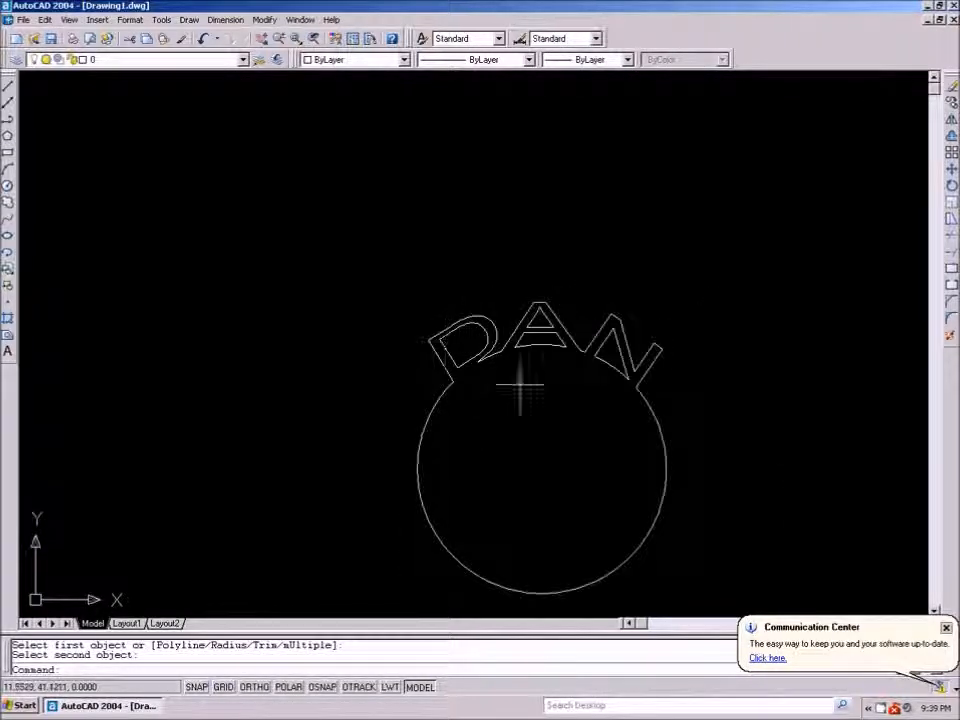
{"action": "scroll", "coordinate": [591, 402], "scroll_direction": "down", "scroll_amount": 2}
{"action": "scroll", "coordinate": [574, 458], "scroll_direction": "up", "scroll_amount": 2}
{"action": "scroll", "coordinate": [561, 370], "scroll_direction": "down", "scroll_amount": 1}
{"action": "scroll", "coordinate": [561, 371], "scroll_direction": "up", "scroll_amount": 2}
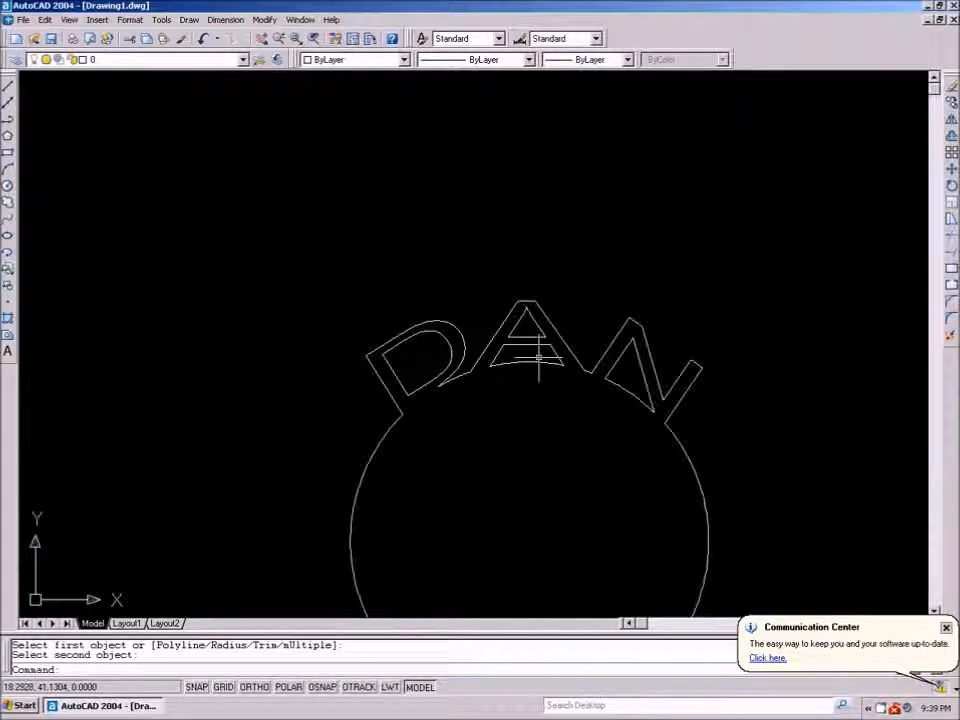
{"action": "key", "text": "Escape"}
{"action": "scroll", "coordinate": [536, 345], "scroll_direction": "down", "scroll_amount": 3}
{"action": "scroll", "coordinate": [493, 356], "scroll_direction": "up", "scroll_amount": 1}
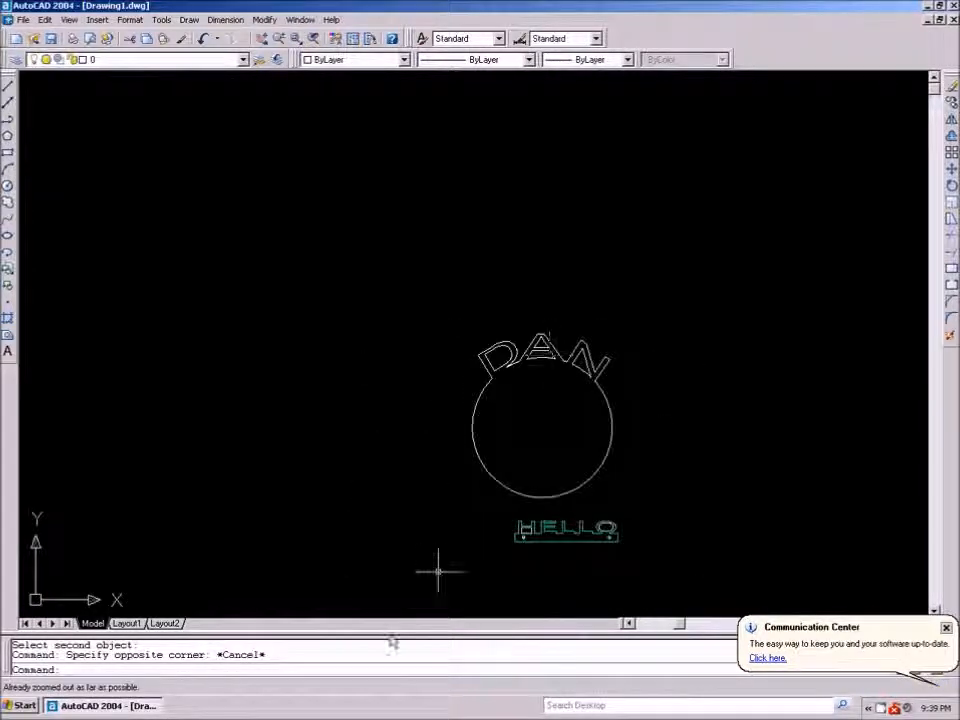
- Convert all lines and arcs of the circular sign to polylines with Pedit's Multiple option and join them
{"action": "type", "text": "pedit"}
{"action": "key", "text": "Return"}
{"action": "type", "text": "m"}
{"action": "key", "text": "Return"}
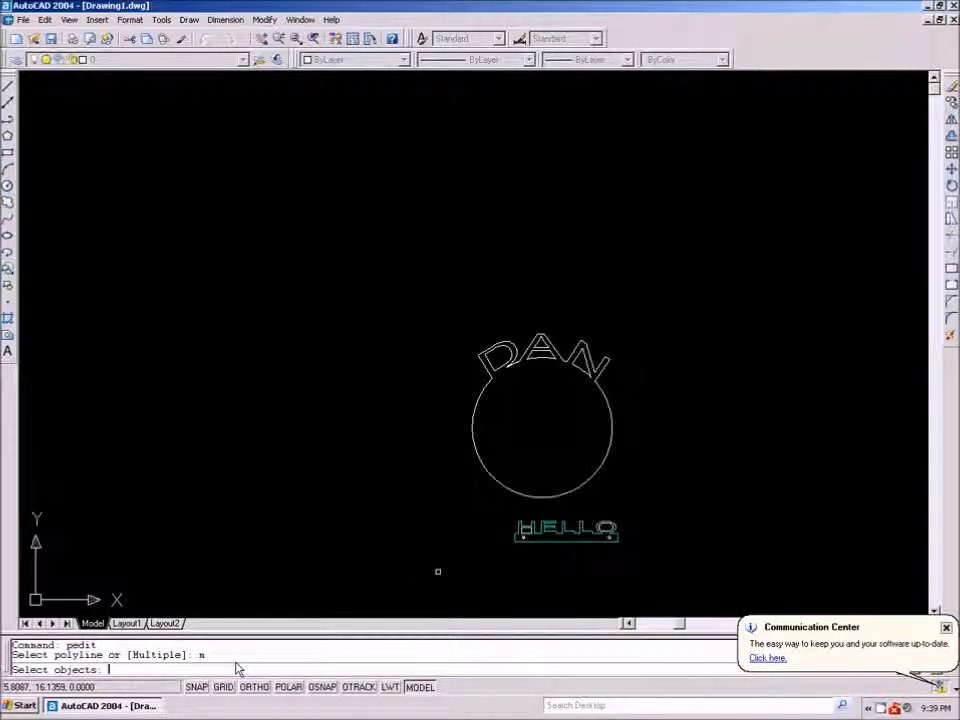
{"action": "left_click", "coordinate": [632, 294]}
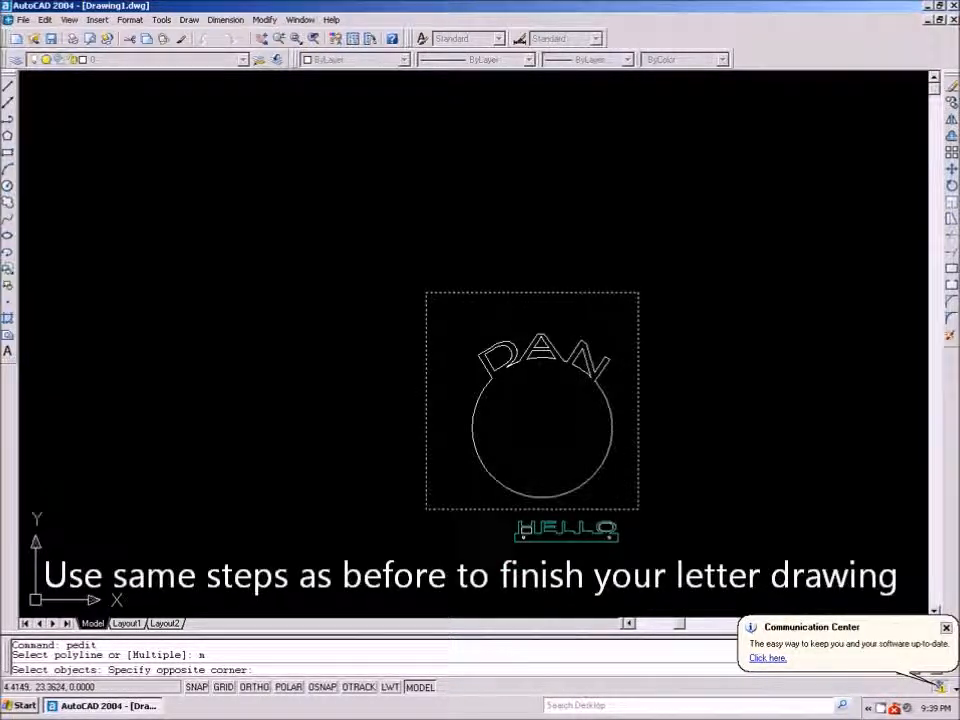
{"action": "left_click", "coordinate": [422, 504]}
{"action": "key", "text": "Return"}
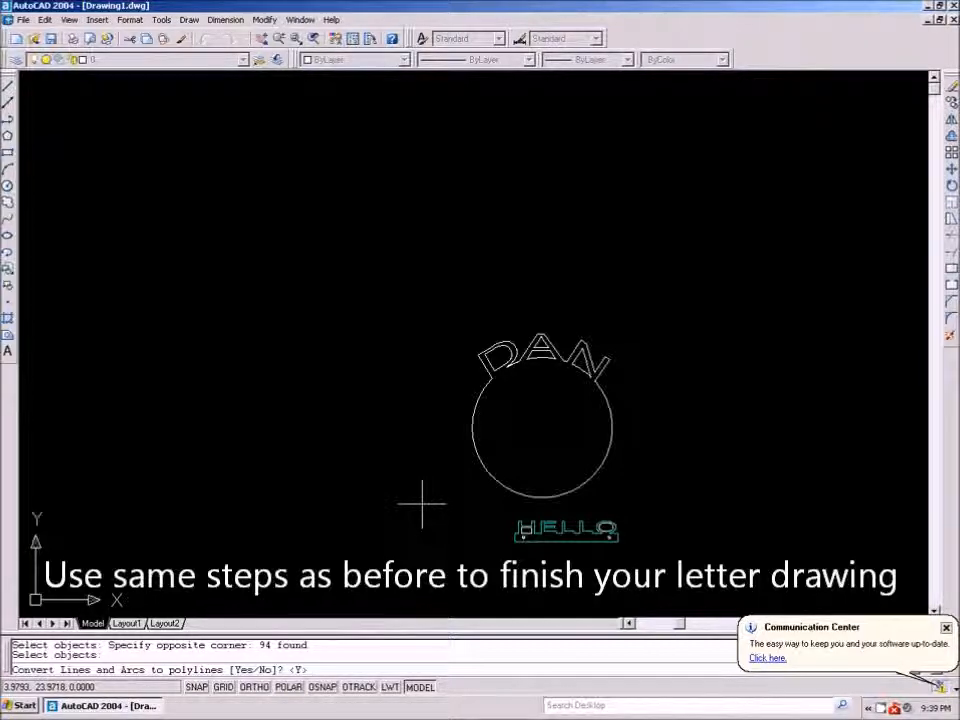
{"action": "key", "text": "Return"}
{"action": "type", "text": "j"}
{"action": "key", "text": "Return"}
{"action": "key", "text": "Return"}
{"action": "key", "text": "Return"}
- Move the sign's joined outer outline, including the large circle, to the cyan layer
{"action": "scroll", "coordinate": [537, 352], "scroll_direction": "up", "scroll_amount": 5}
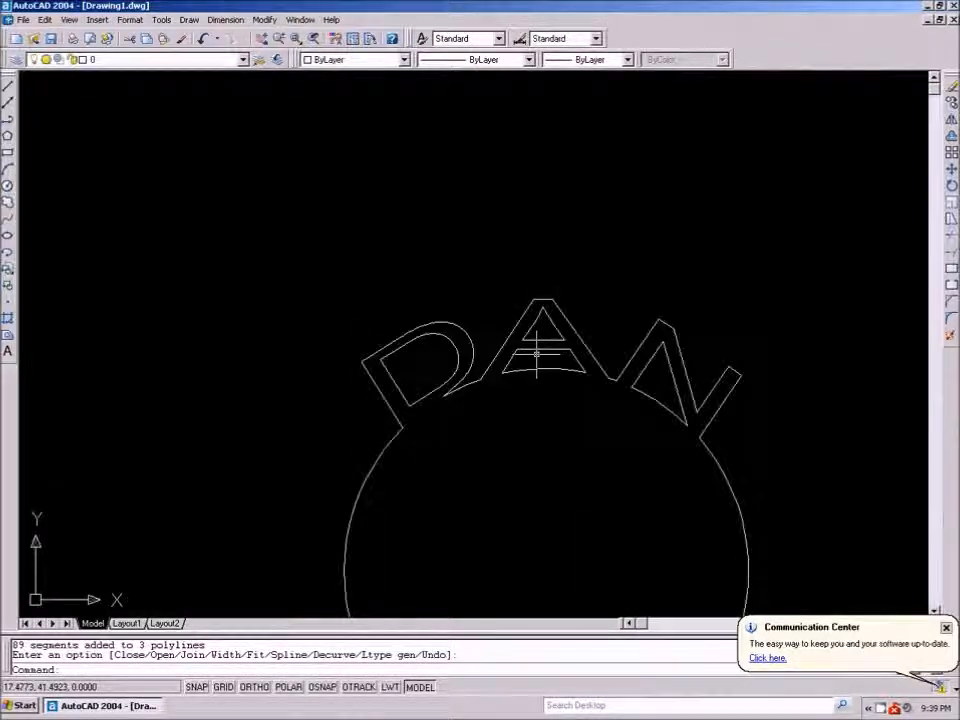
{"action": "left_click", "coordinate": [540, 300]}
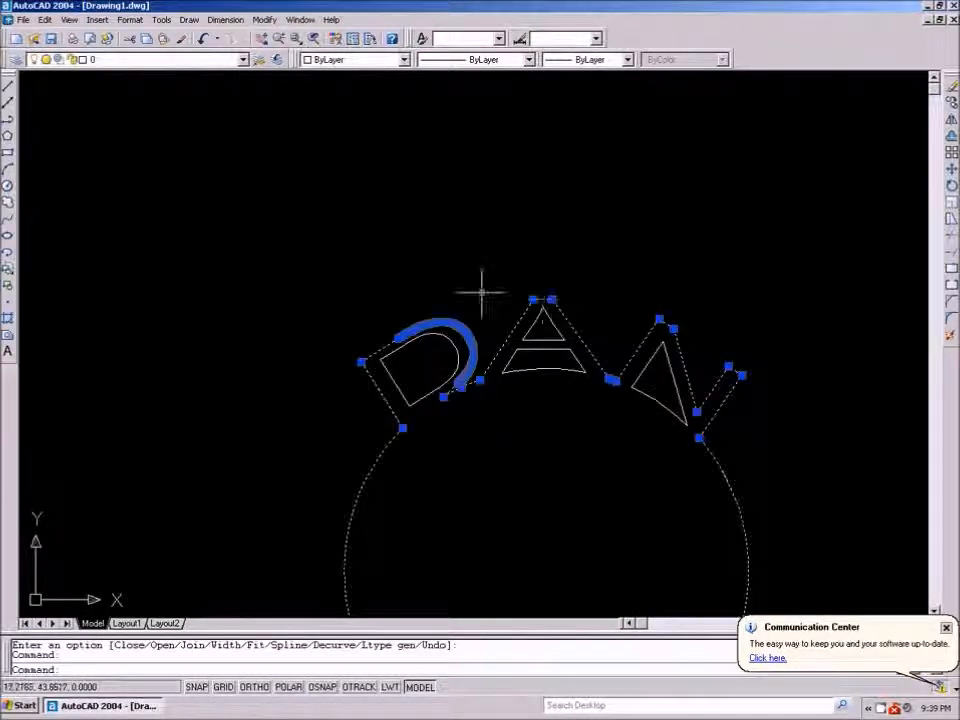
{"action": "left_click", "coordinate": [240, 59]}
{"action": "left_click", "coordinate": [197, 98]}
{"action": "key", "text": "Escape"}
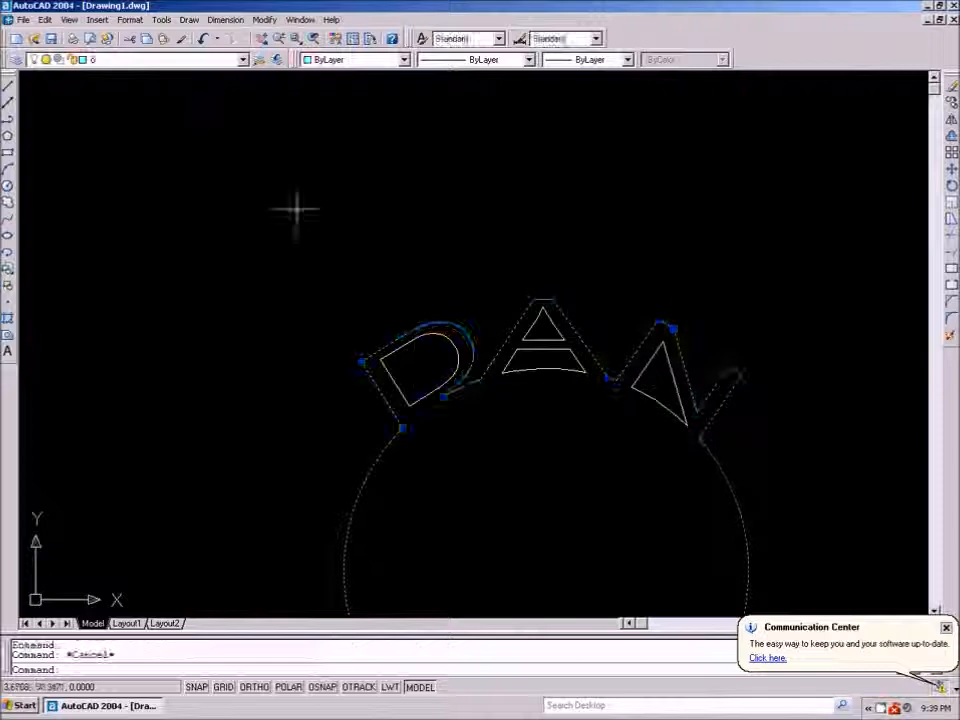
- Select the closed inner shapes of all three letters and assign them to the layer for inner contours
{"action": "left_click", "coordinate": [437, 384]}
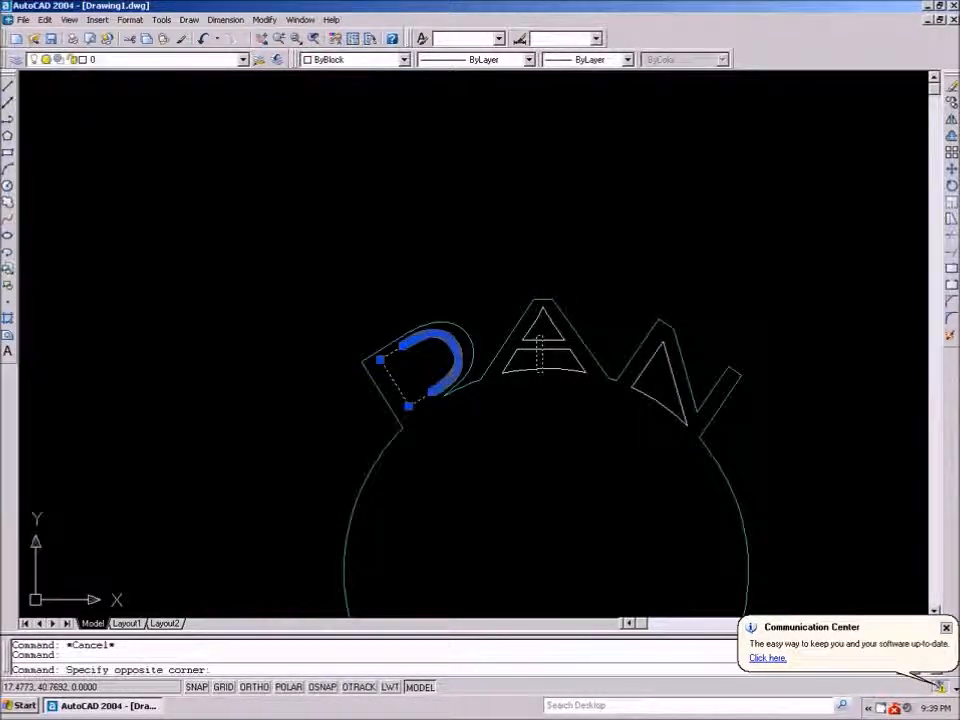
{"action": "left_click", "coordinate": [522, 384]}
{"action": "left_click", "coordinate": [666, 399]}
{"action": "left_click", "coordinate": [640, 408]}
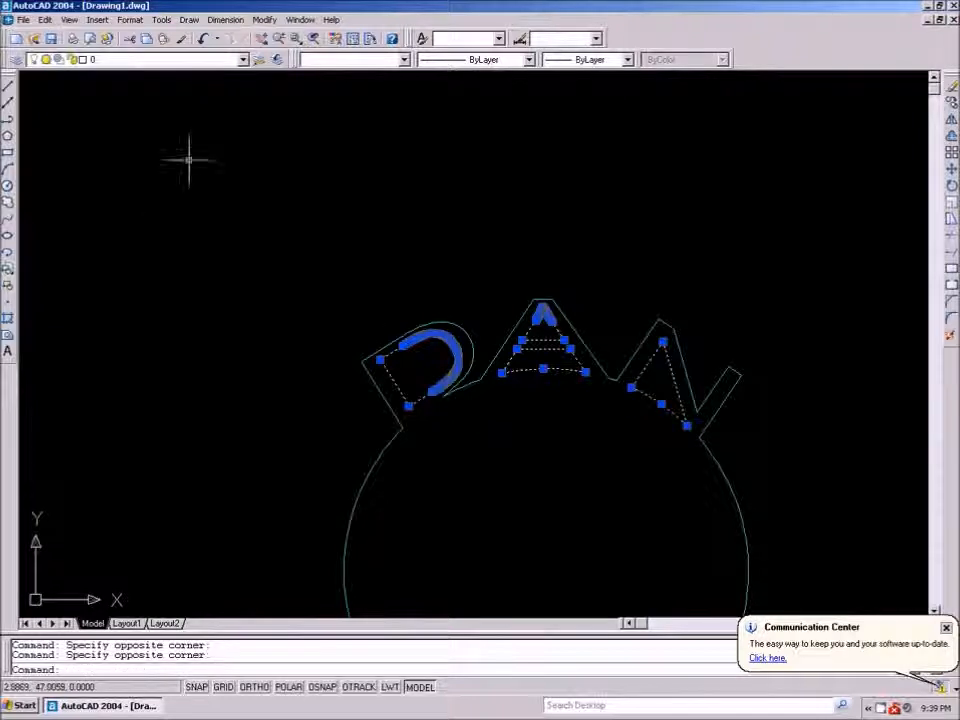
{"action": "left_click", "coordinate": [199, 62]}
{"action": "left_click", "coordinate": [189, 88]}
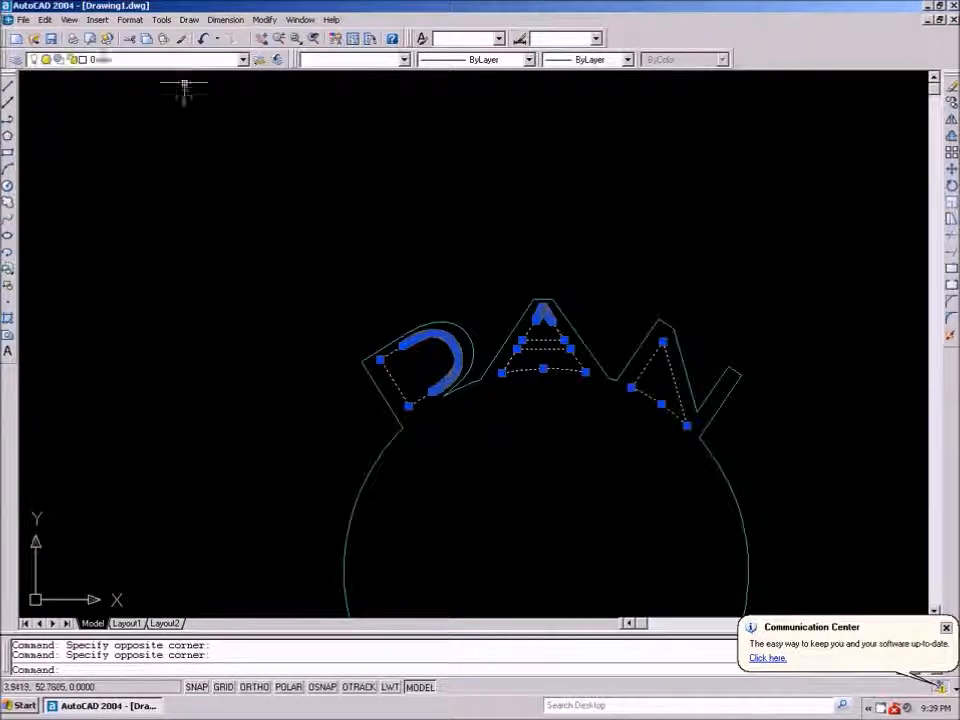
{"action": "key", "text": "Escape"}
{"action": "scroll", "coordinate": [493, 295], "scroll_direction": "down", "scroll_amount": 6}
{"action": "scroll", "coordinate": [506, 343], "scroll_direction": "up", "scroll_amount": 2}
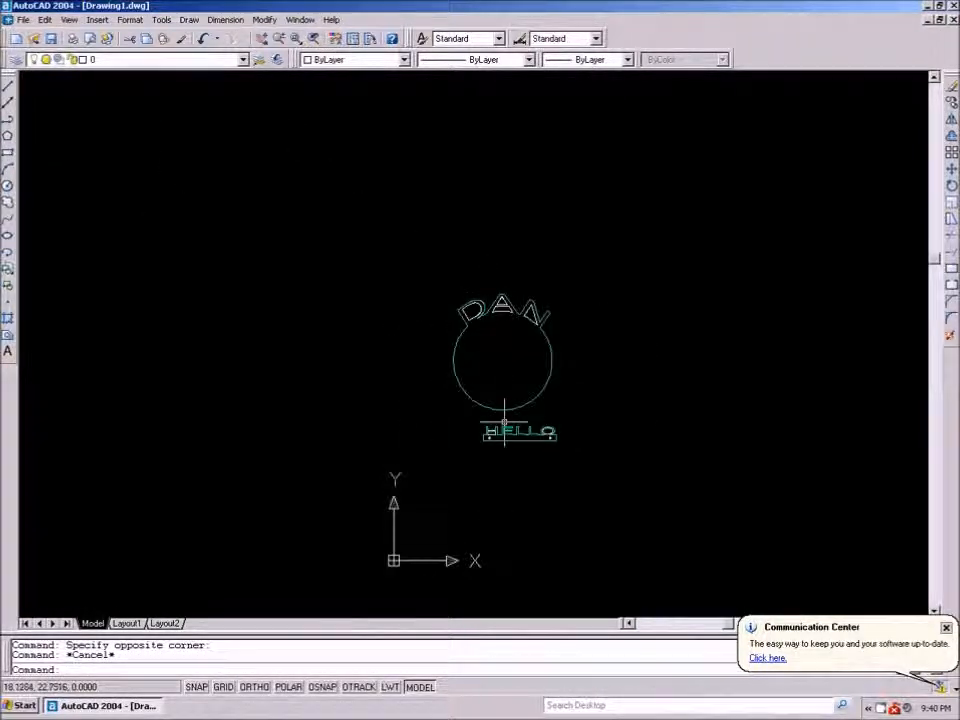
{"action": "scroll", "coordinate": [501, 429], "scroll_direction": "up", "scroll_amount": 2}
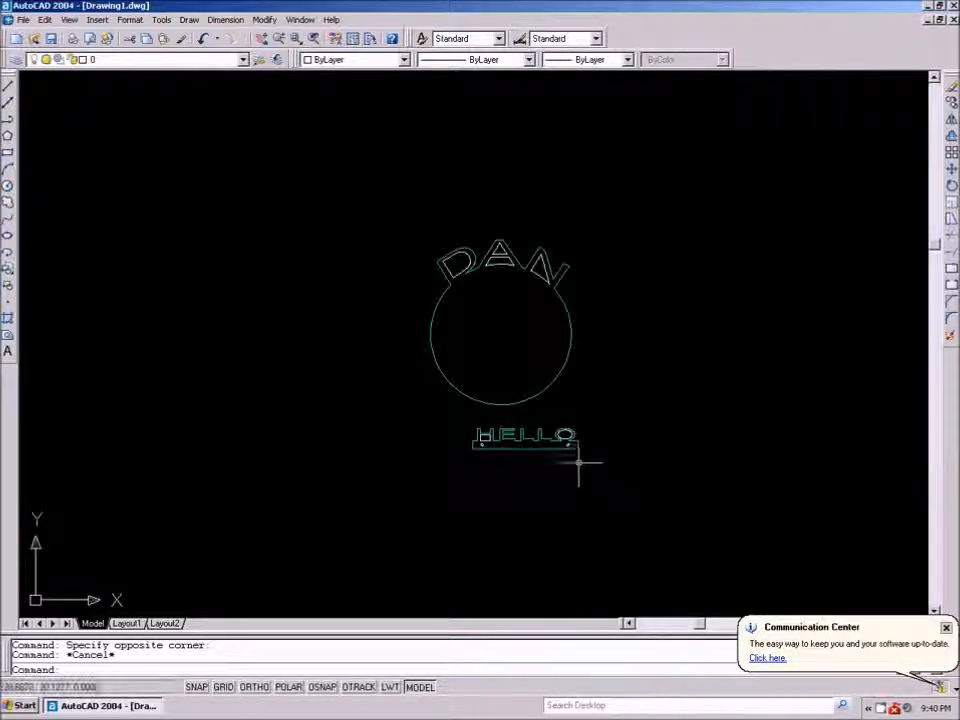
{"action": "scroll", "coordinate": [580, 440], "scroll_direction": "up", "scroll_amount": 3}
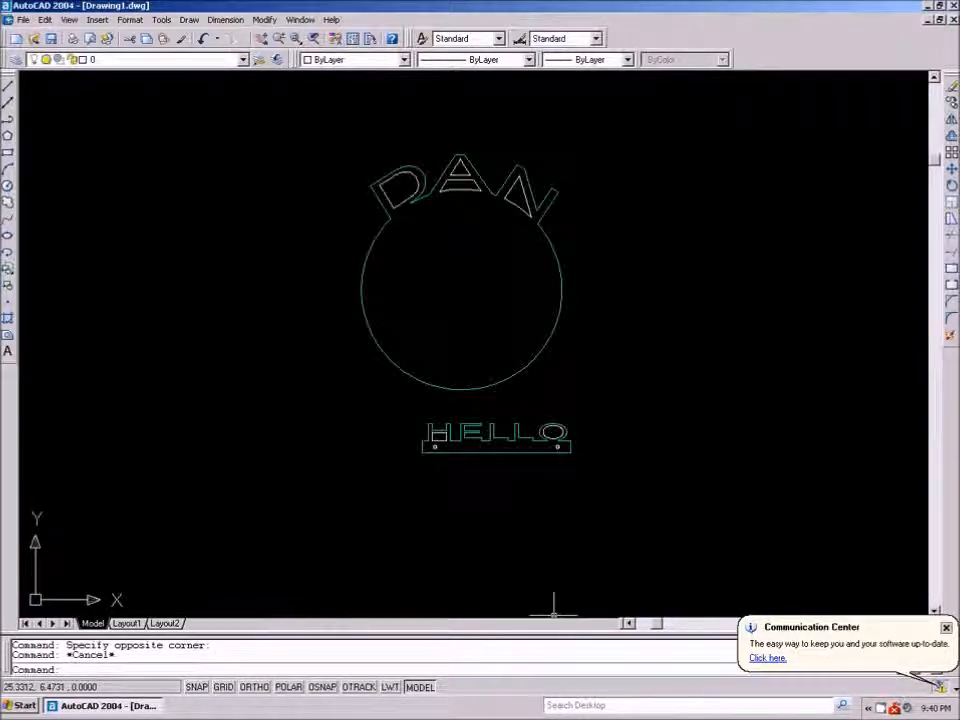
{"action": "left_click", "coordinate": [889, 708]}
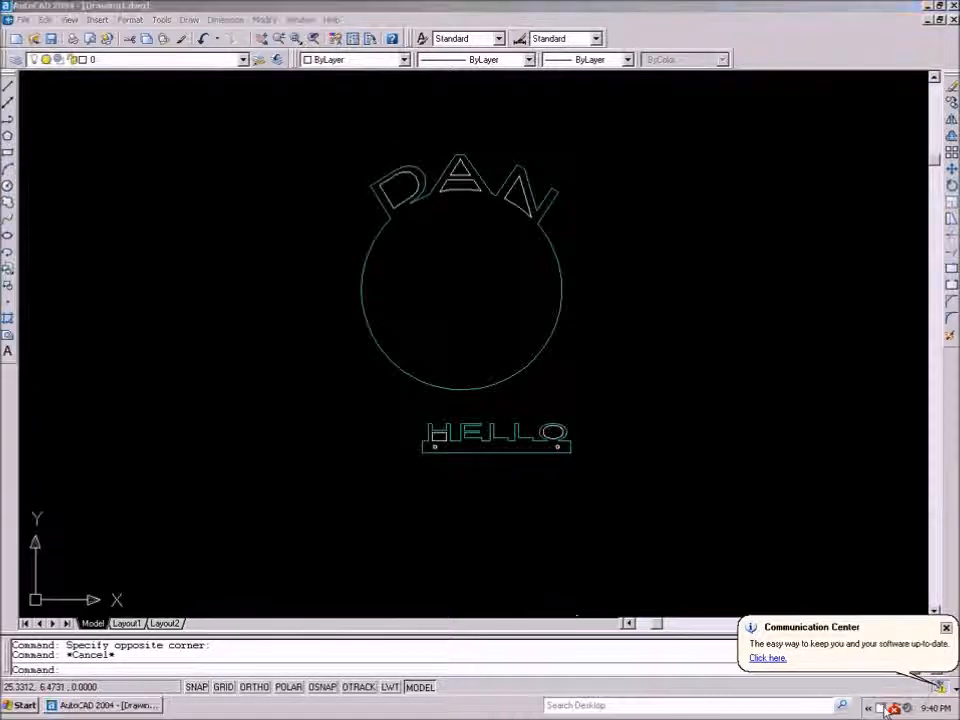